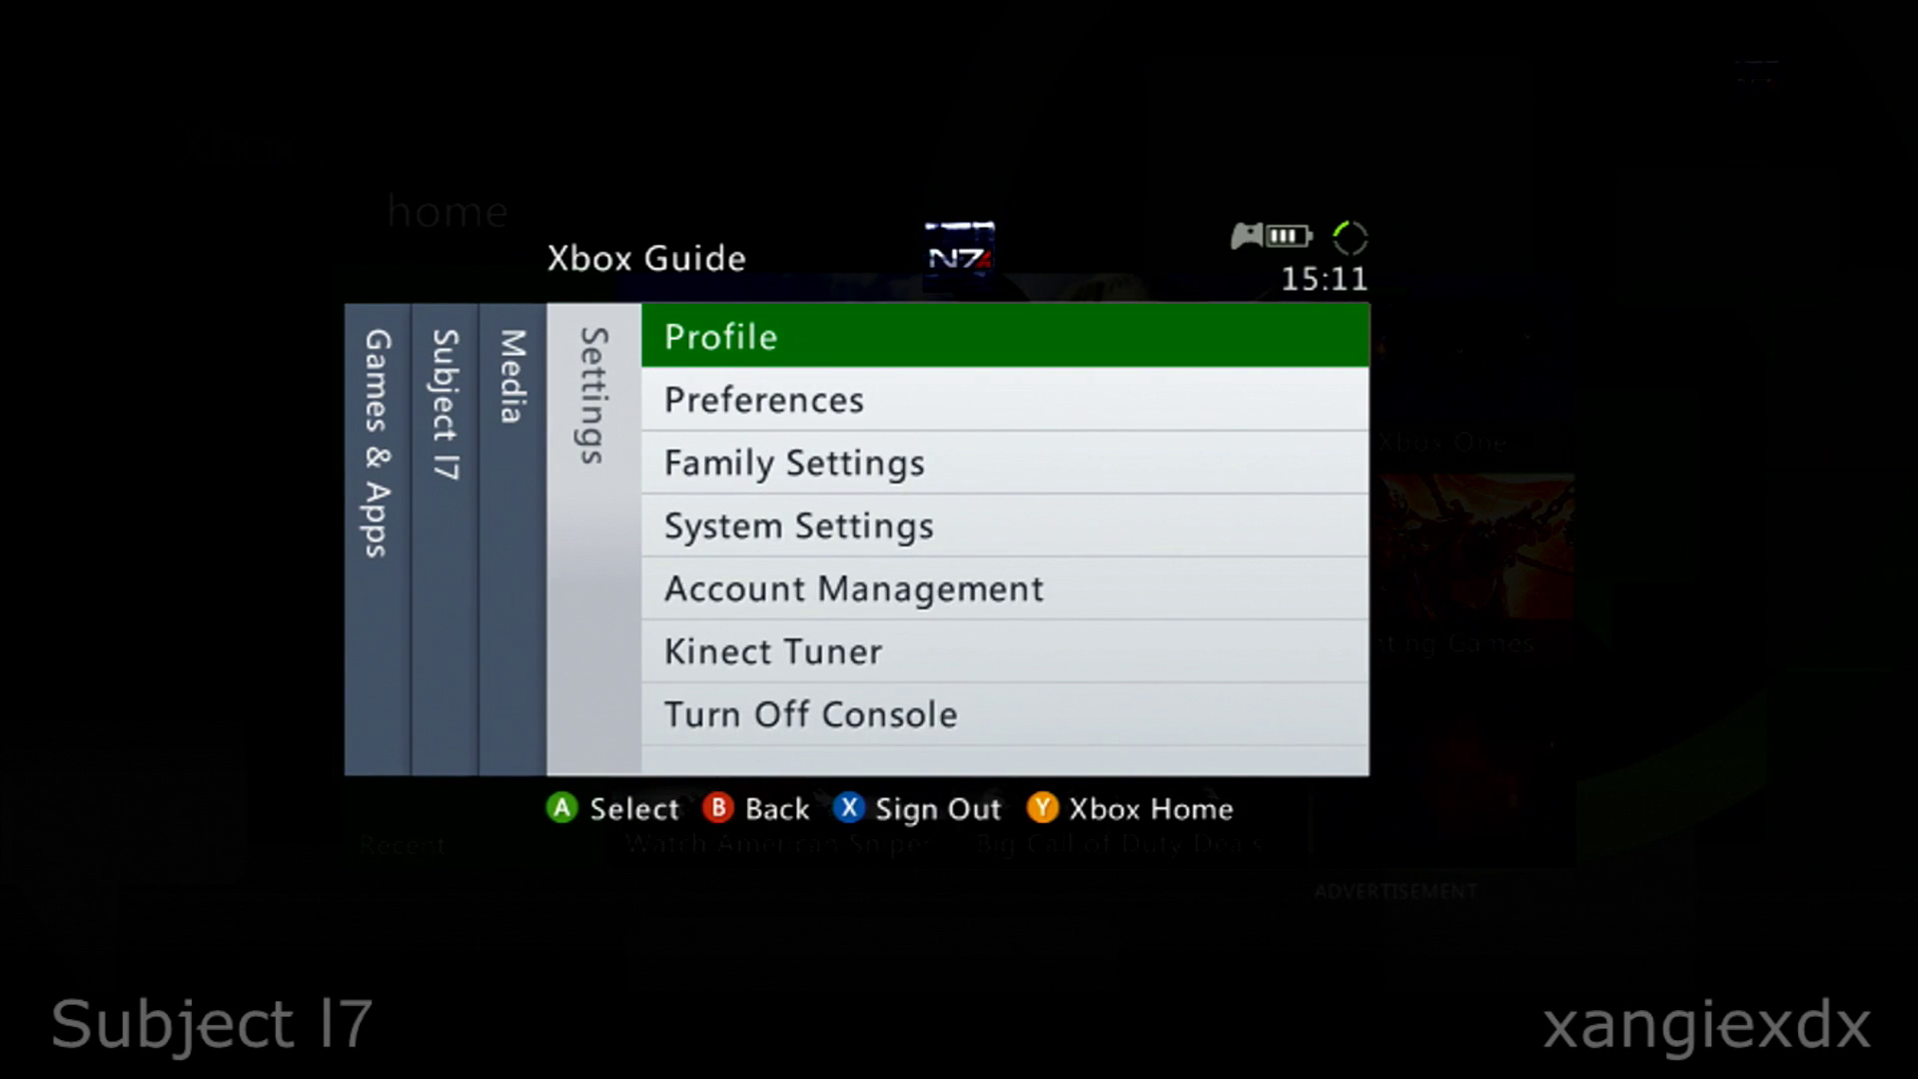
# Open Network Settings for wireless network BHNSBG658003B0, showing Network, Internet and Xbox Live connected
pyautogui.press('Down')
pyautogui.press('Down')
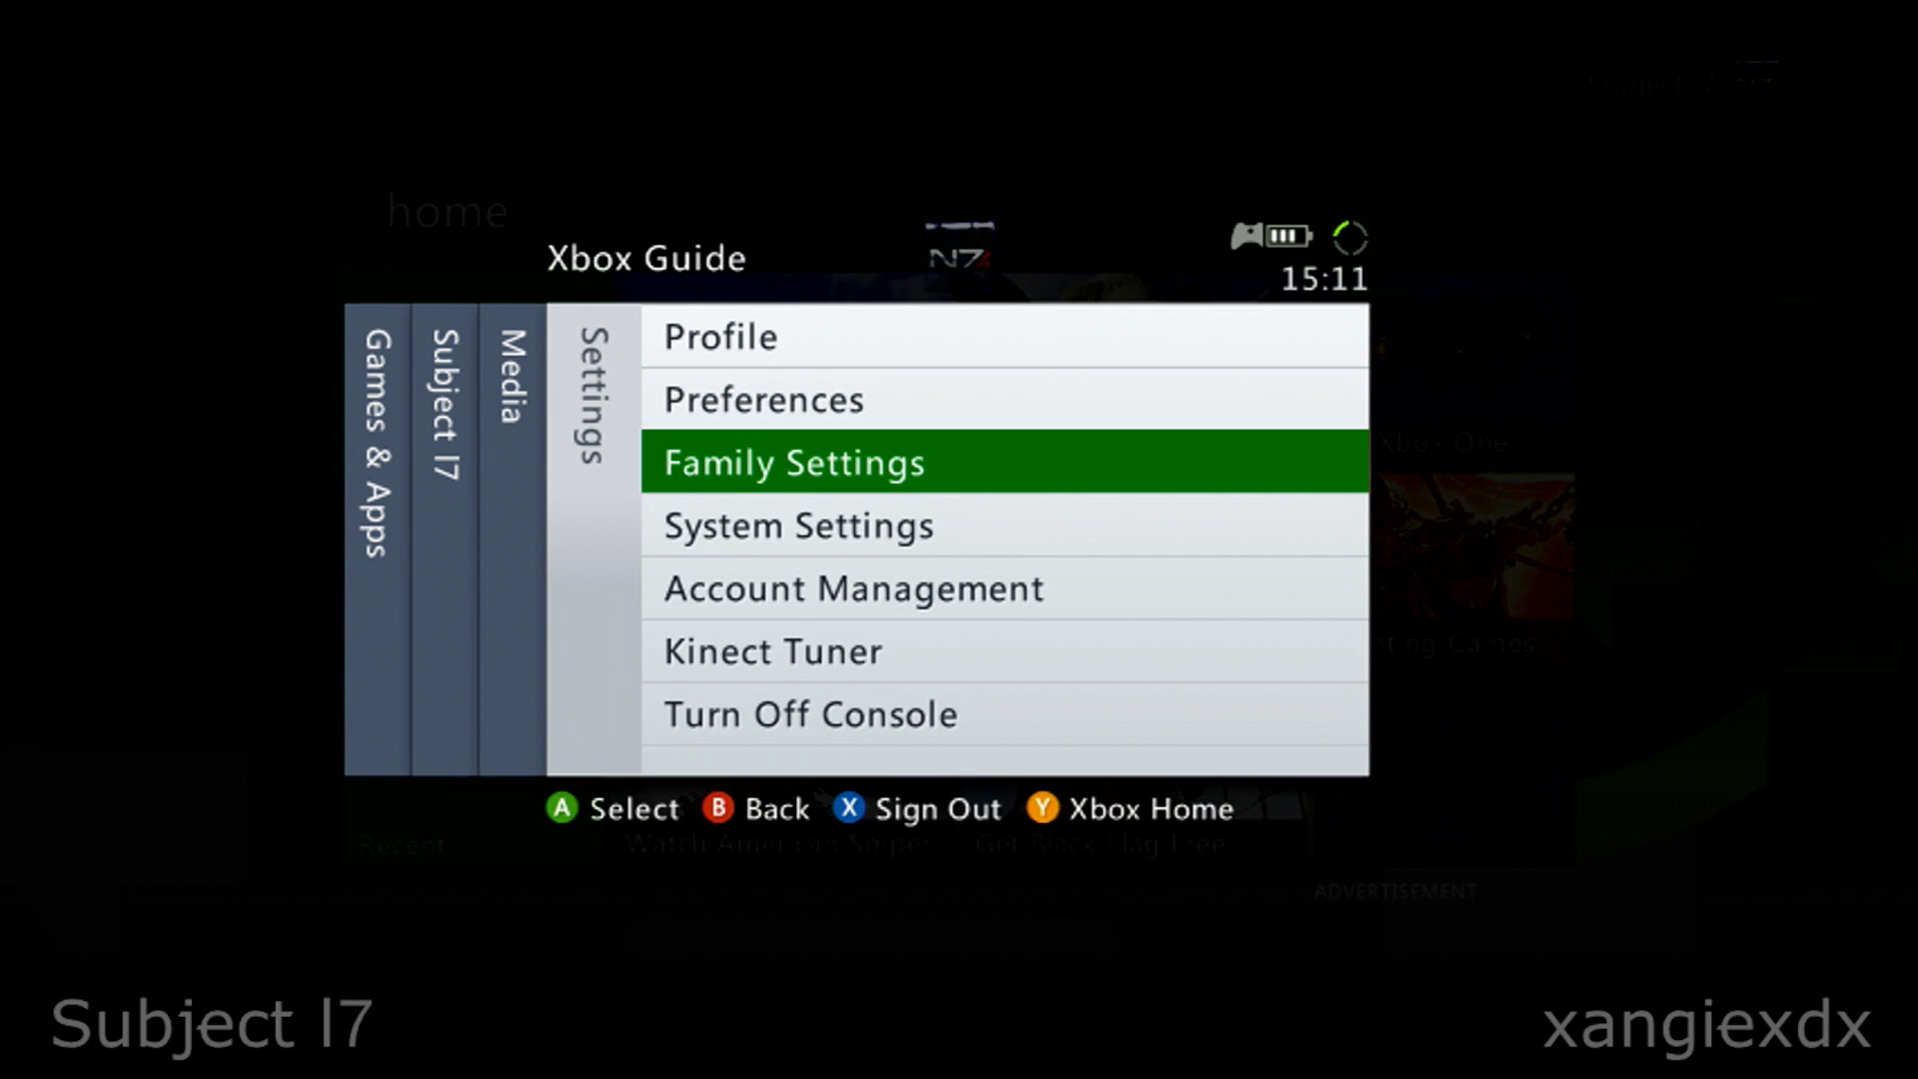
pyautogui.press('Down')
pyautogui.press('Return')
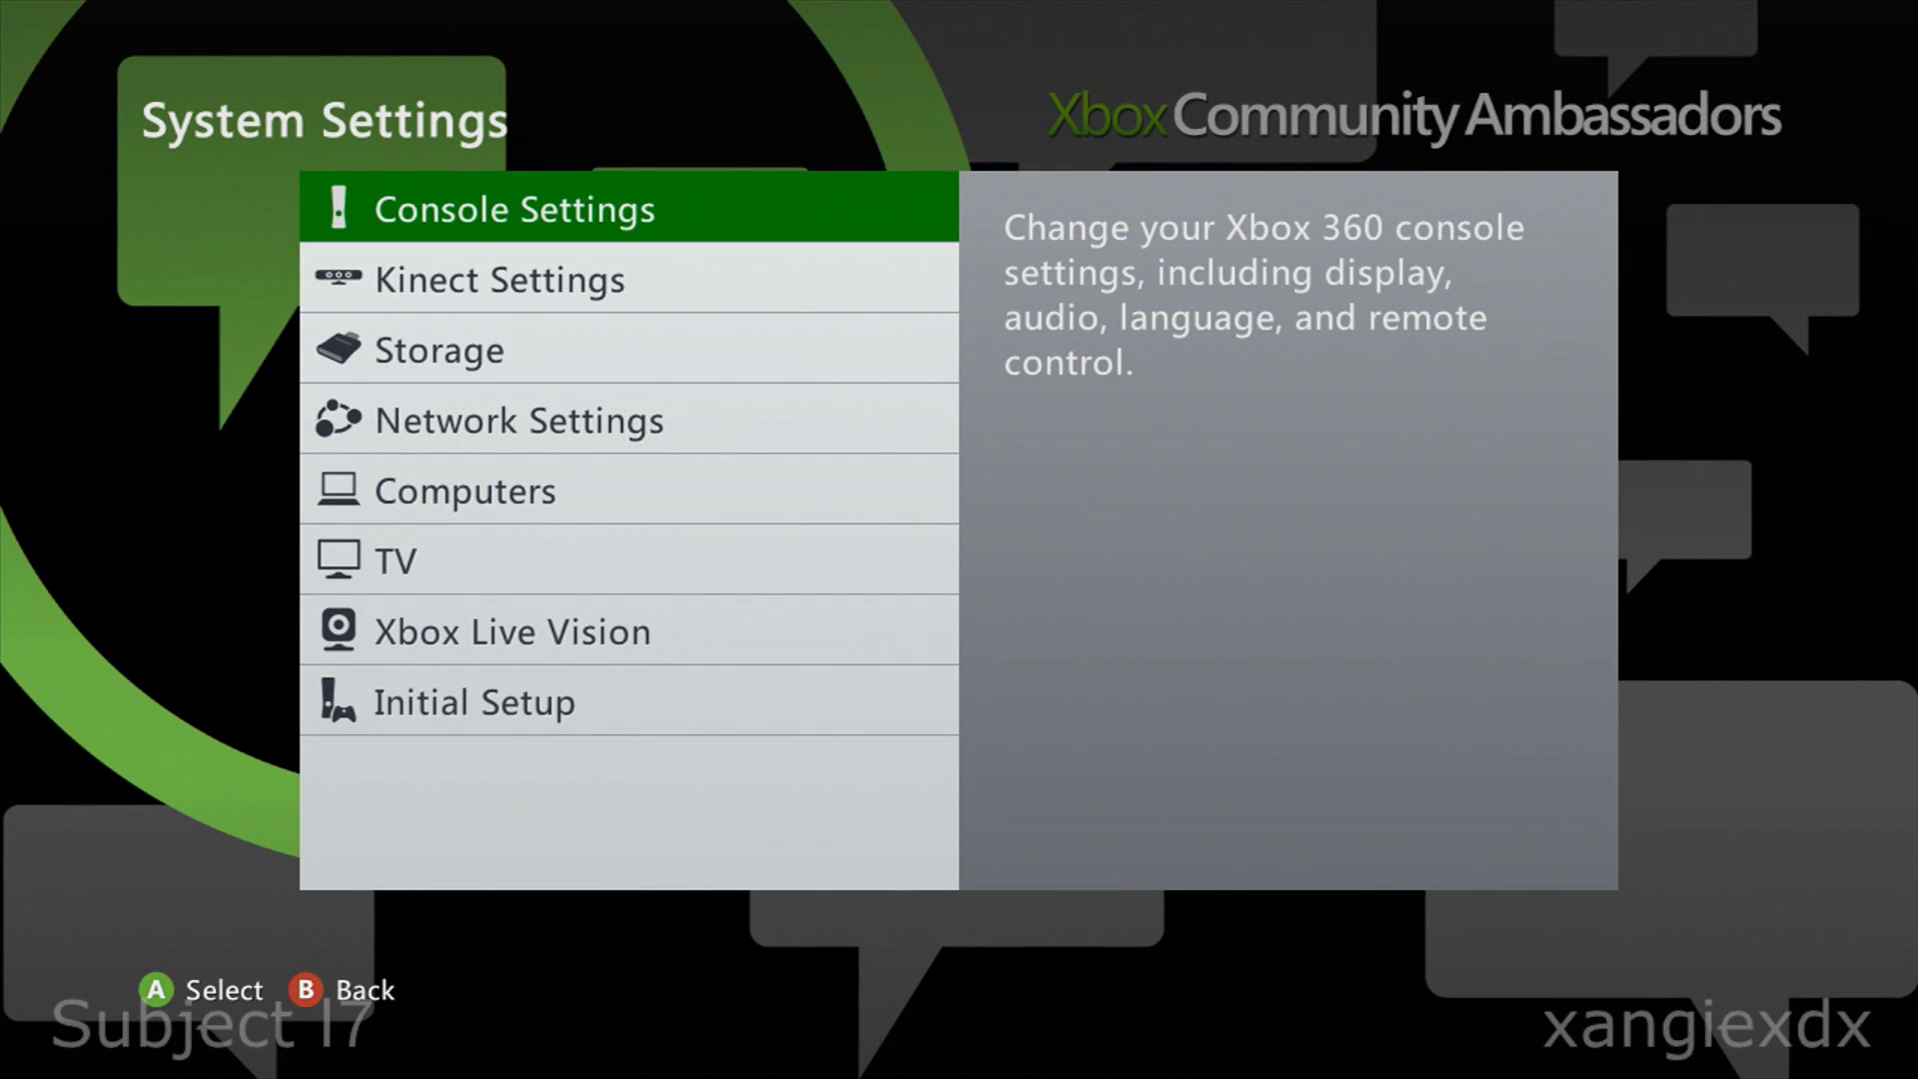
pyautogui.press('Down')
pyautogui.press('Down')
pyautogui.press('Down')
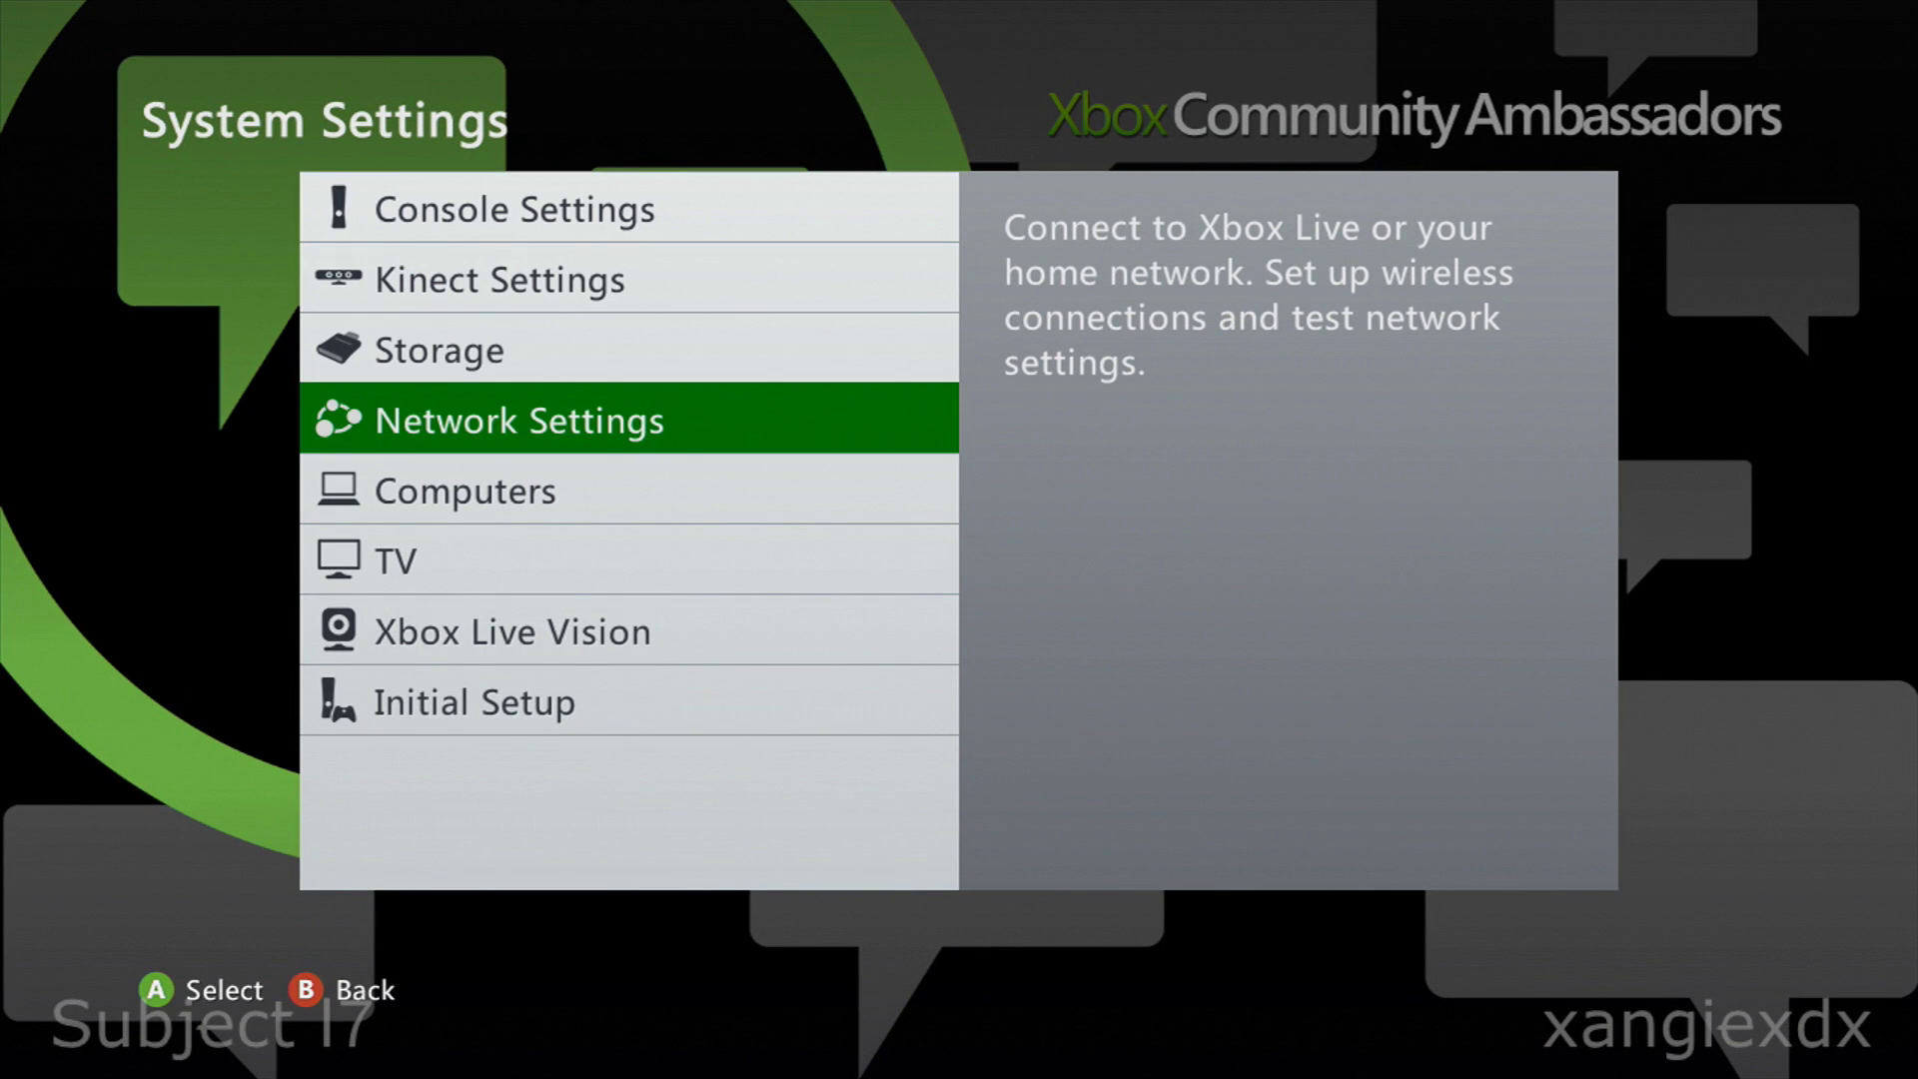
pyautogui.press('Return')
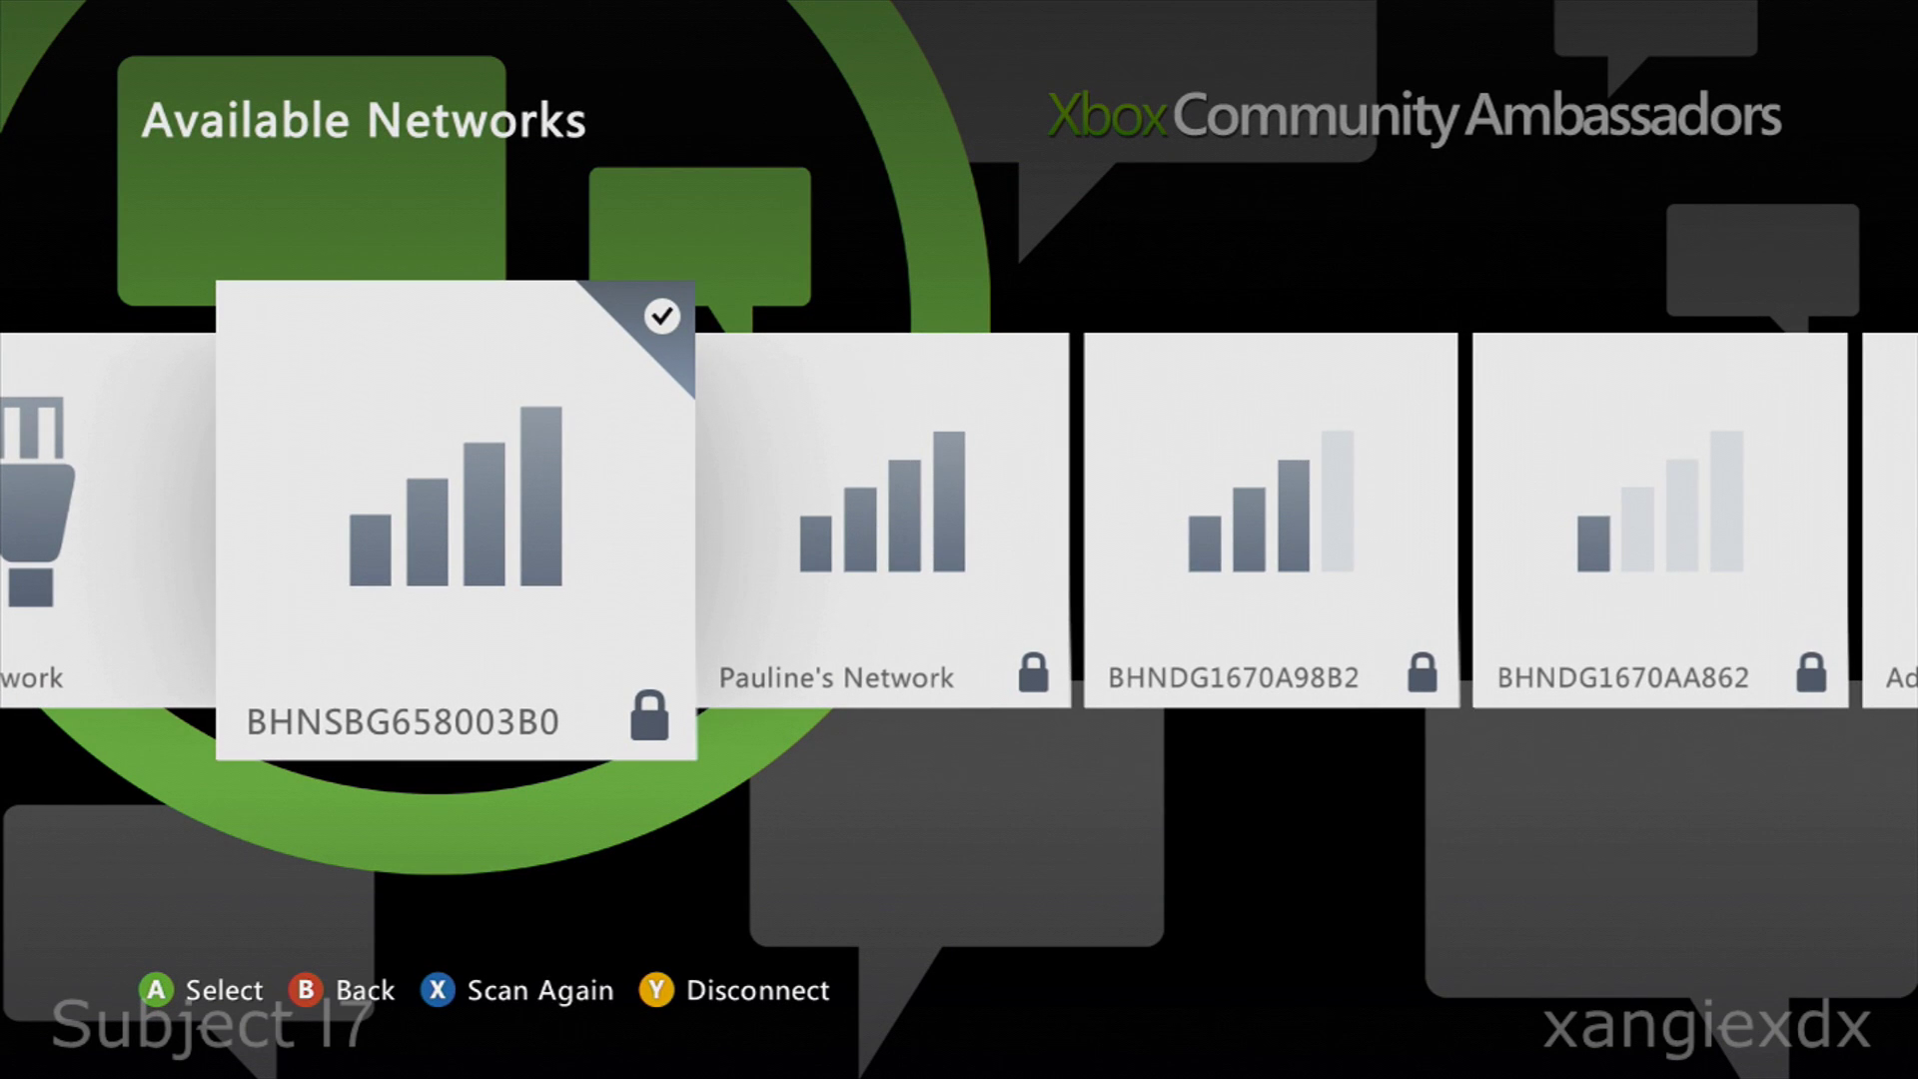
pyautogui.press('Return')
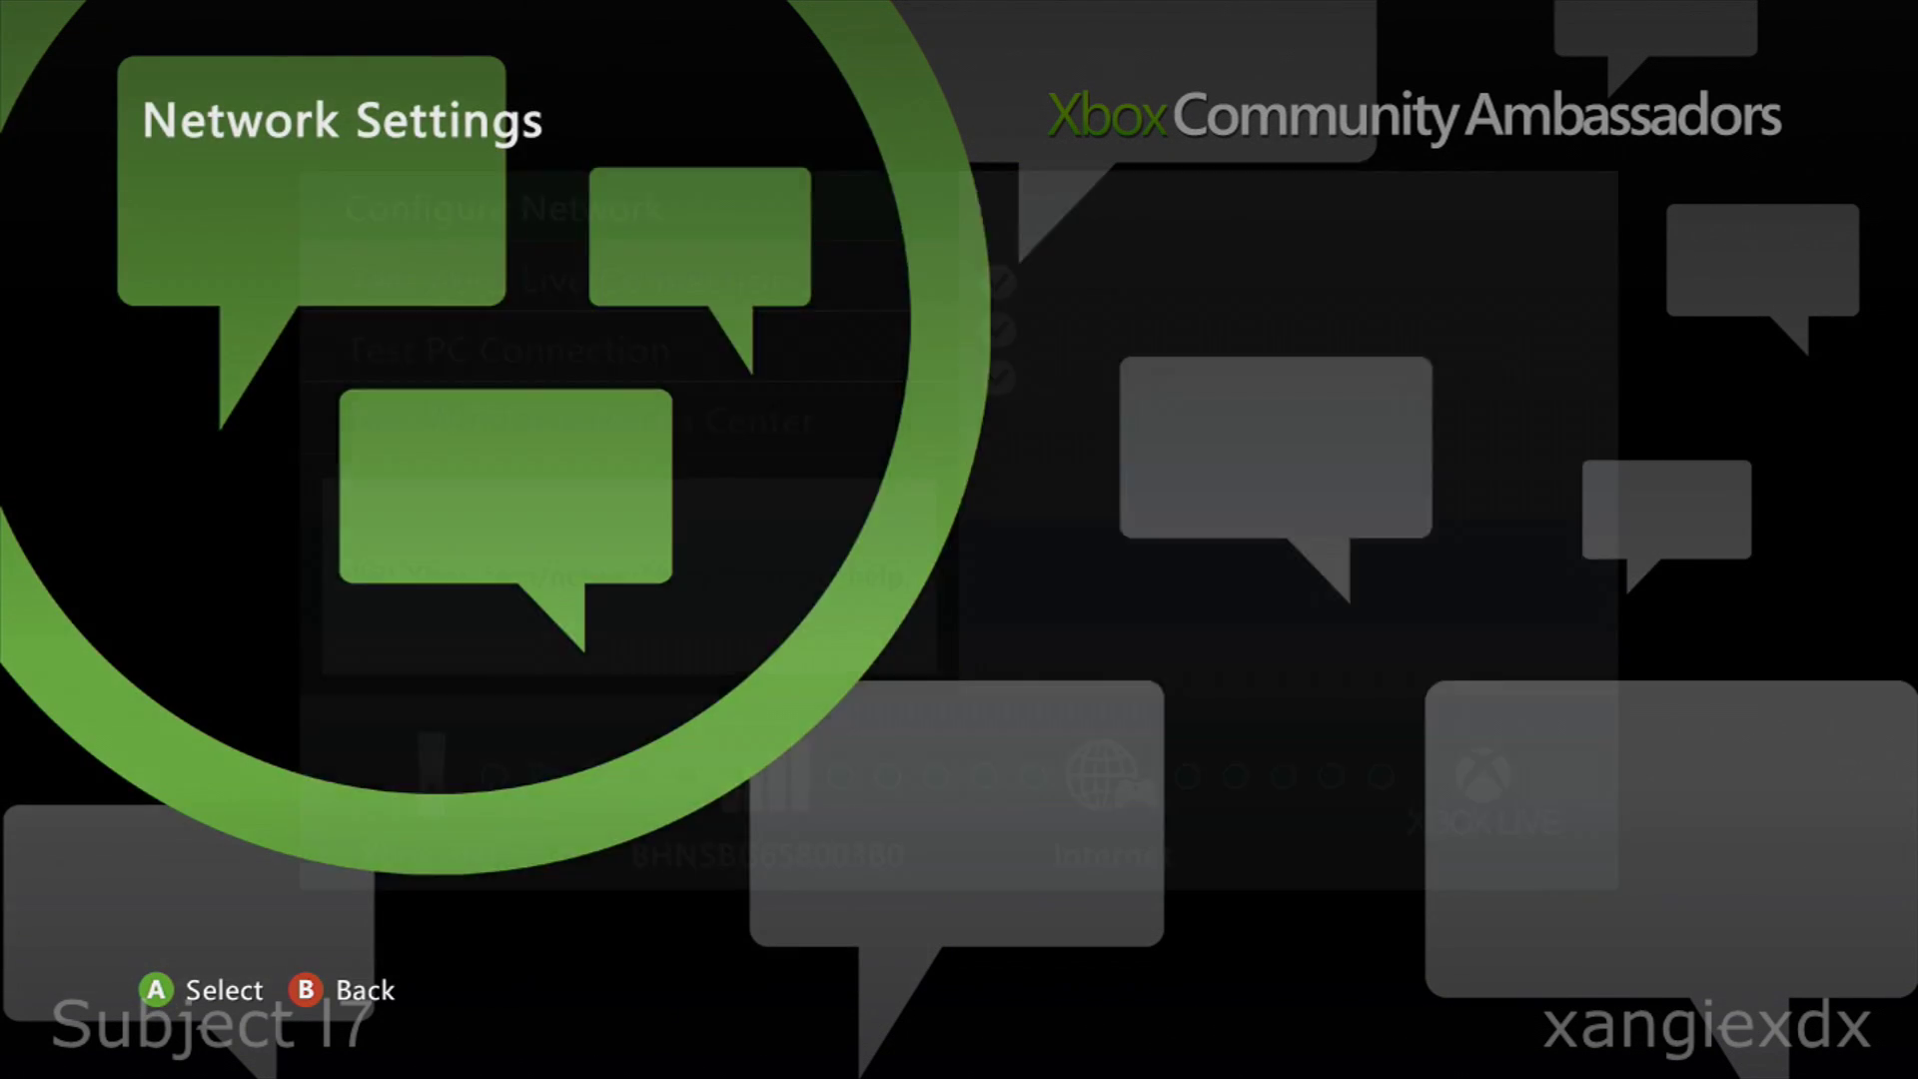
pyautogui.press('Down')
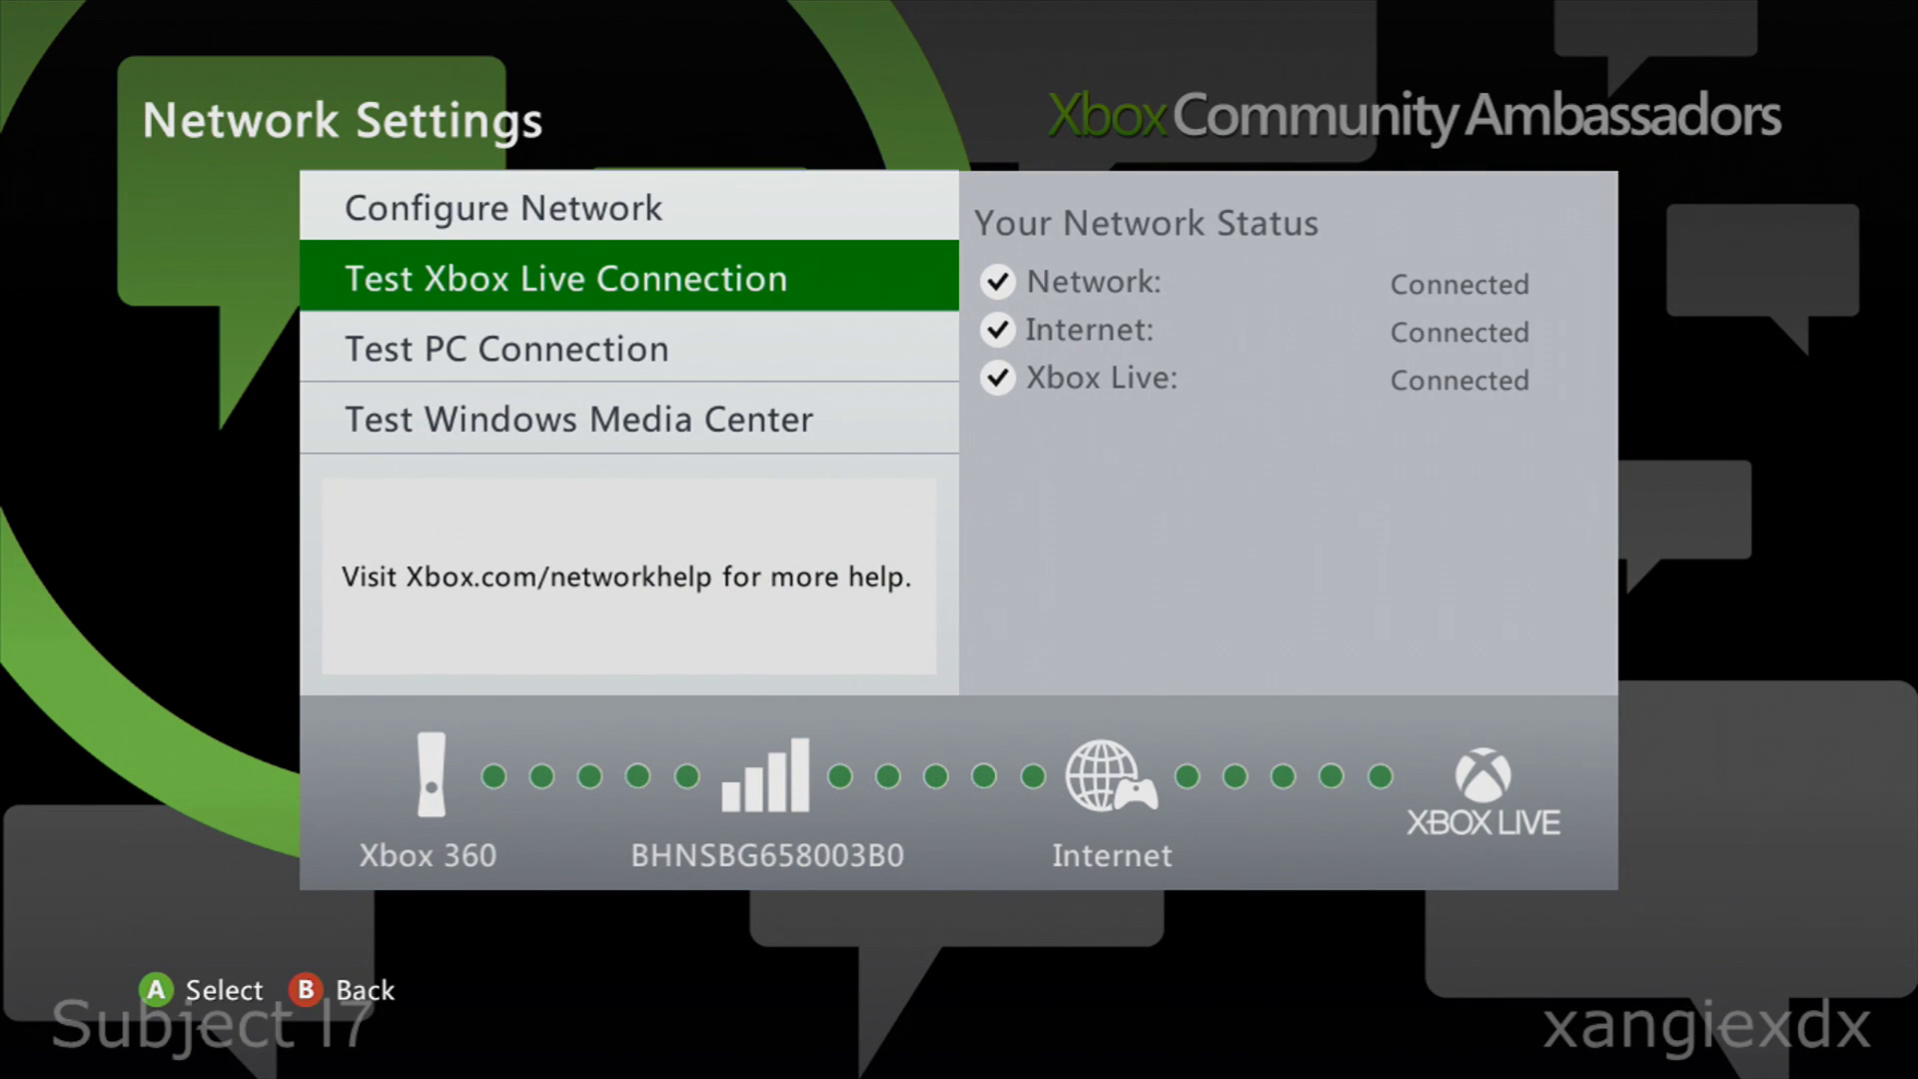
# Run the Xbox Live connection test and review the Error Status Report showing all services up
pyautogui.press('Return')
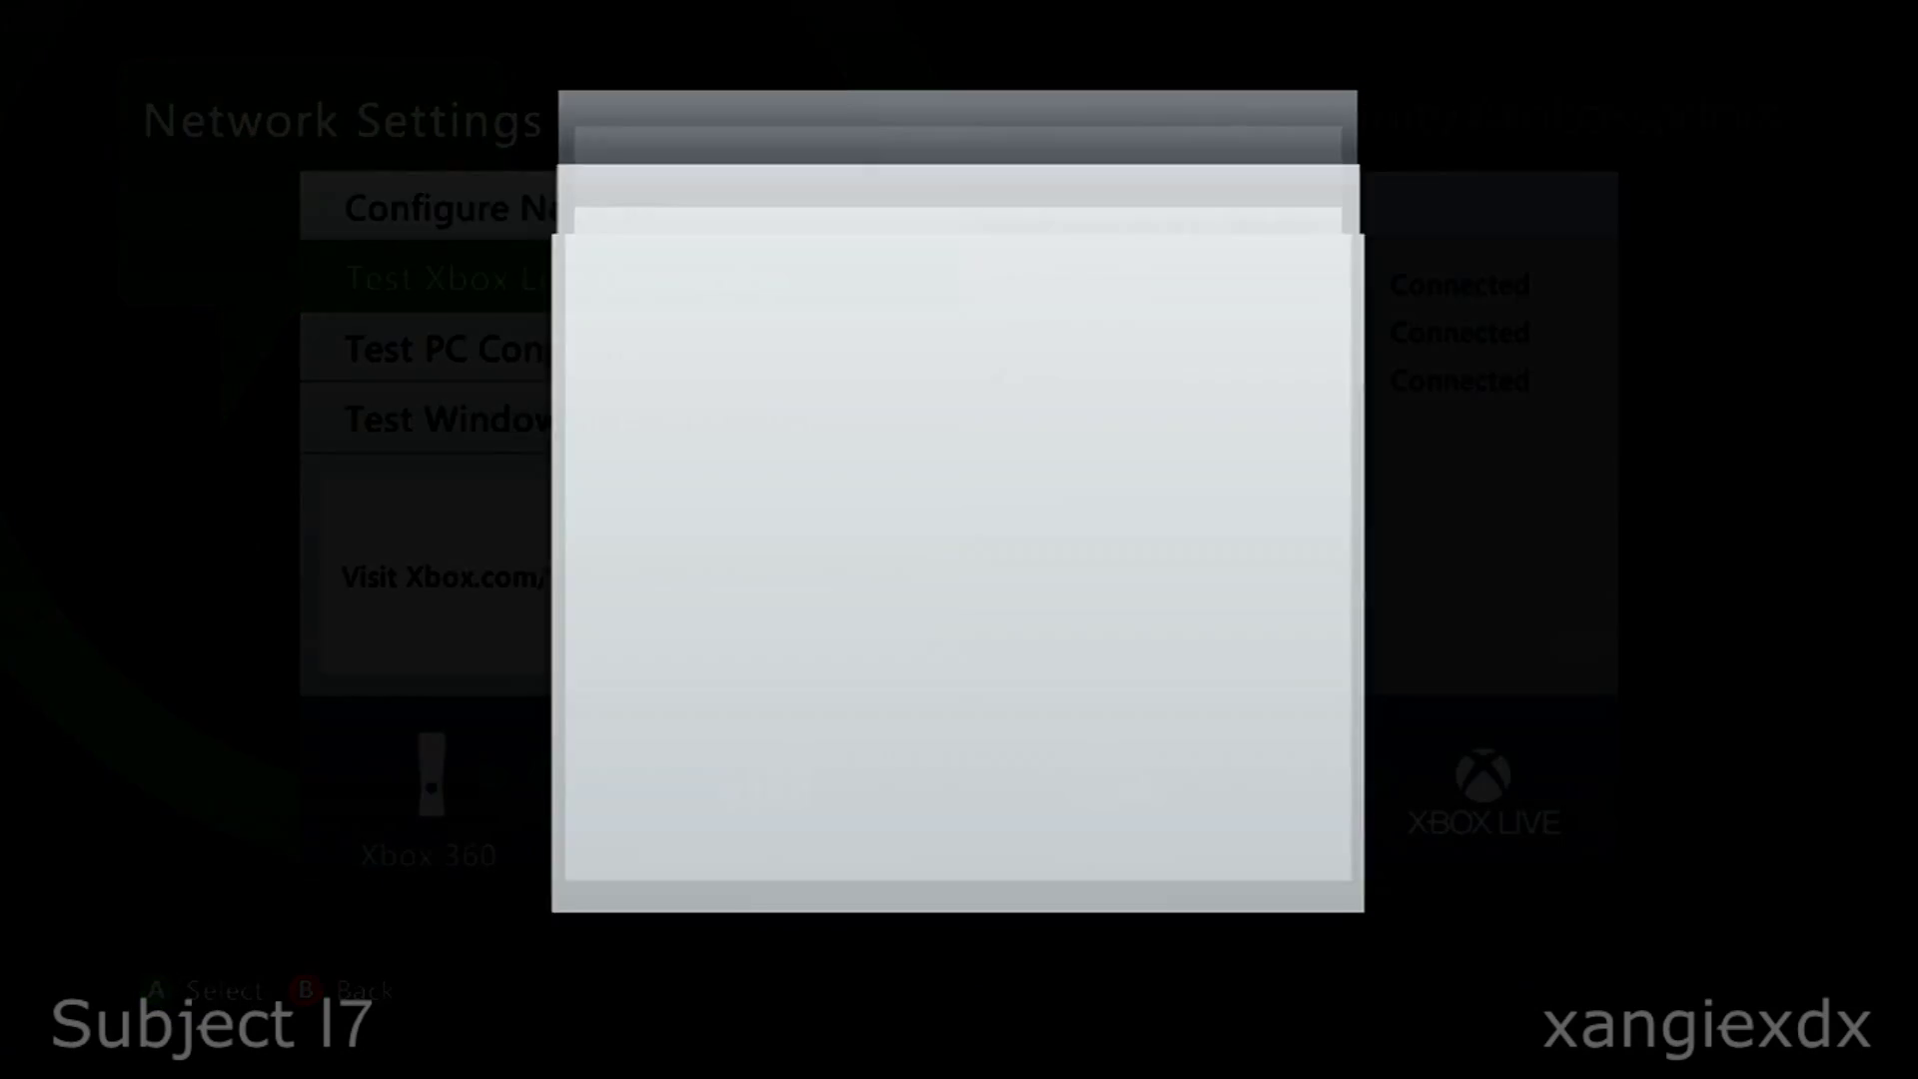
pyautogui.press('Return')
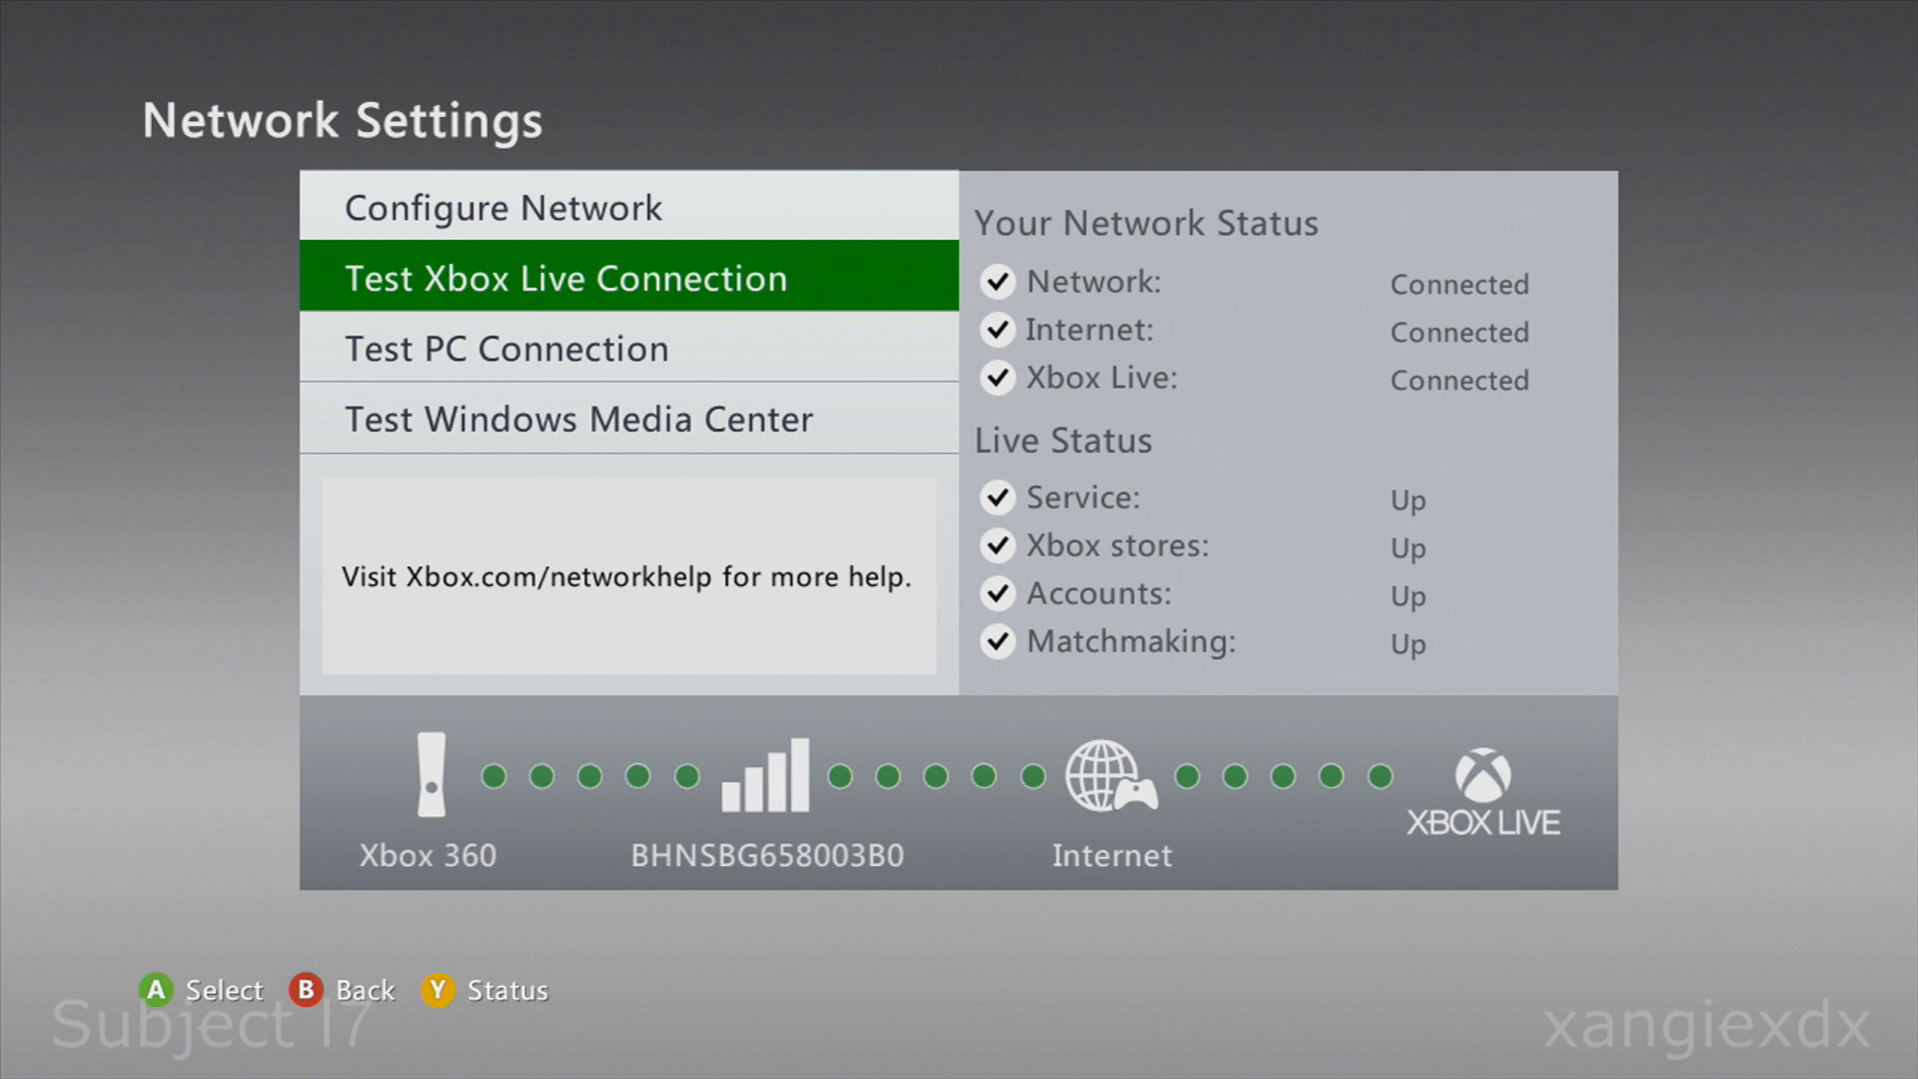
pyautogui.press('y')
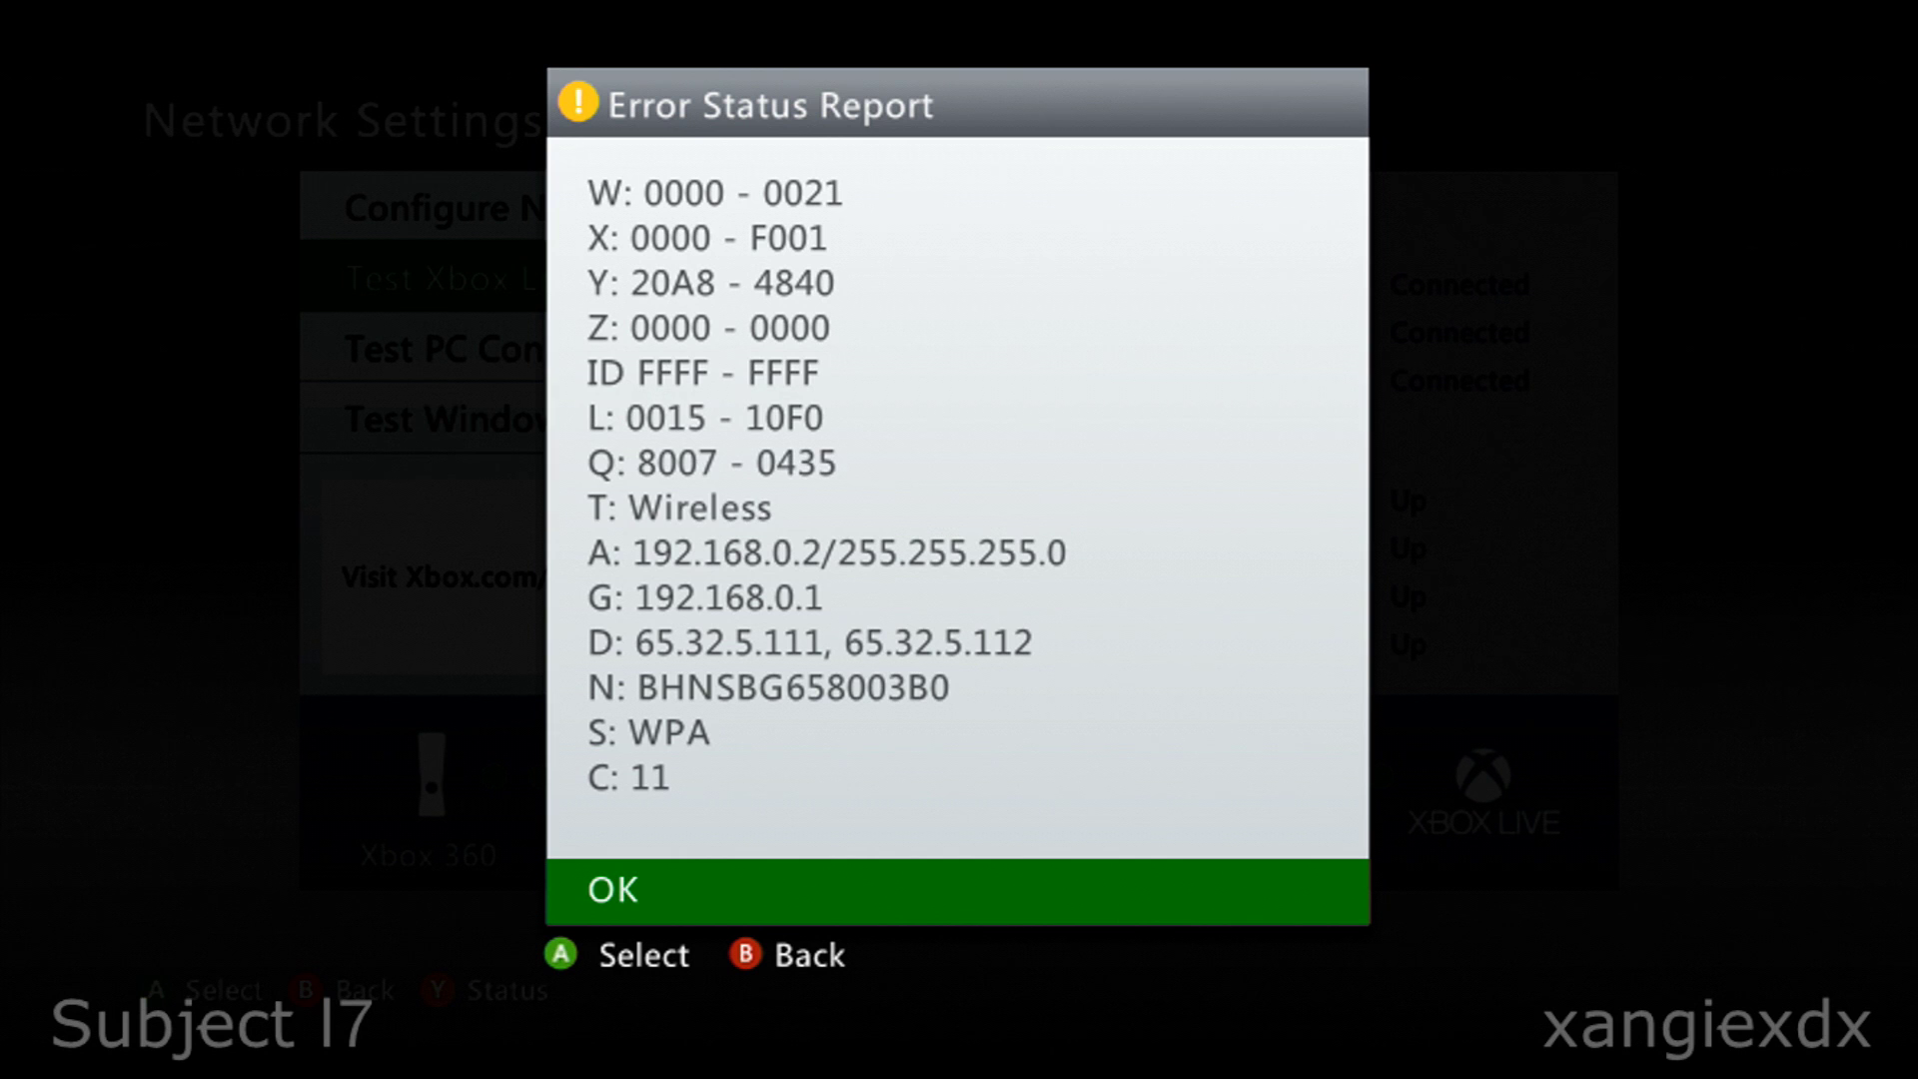
pyautogui.press('Return')
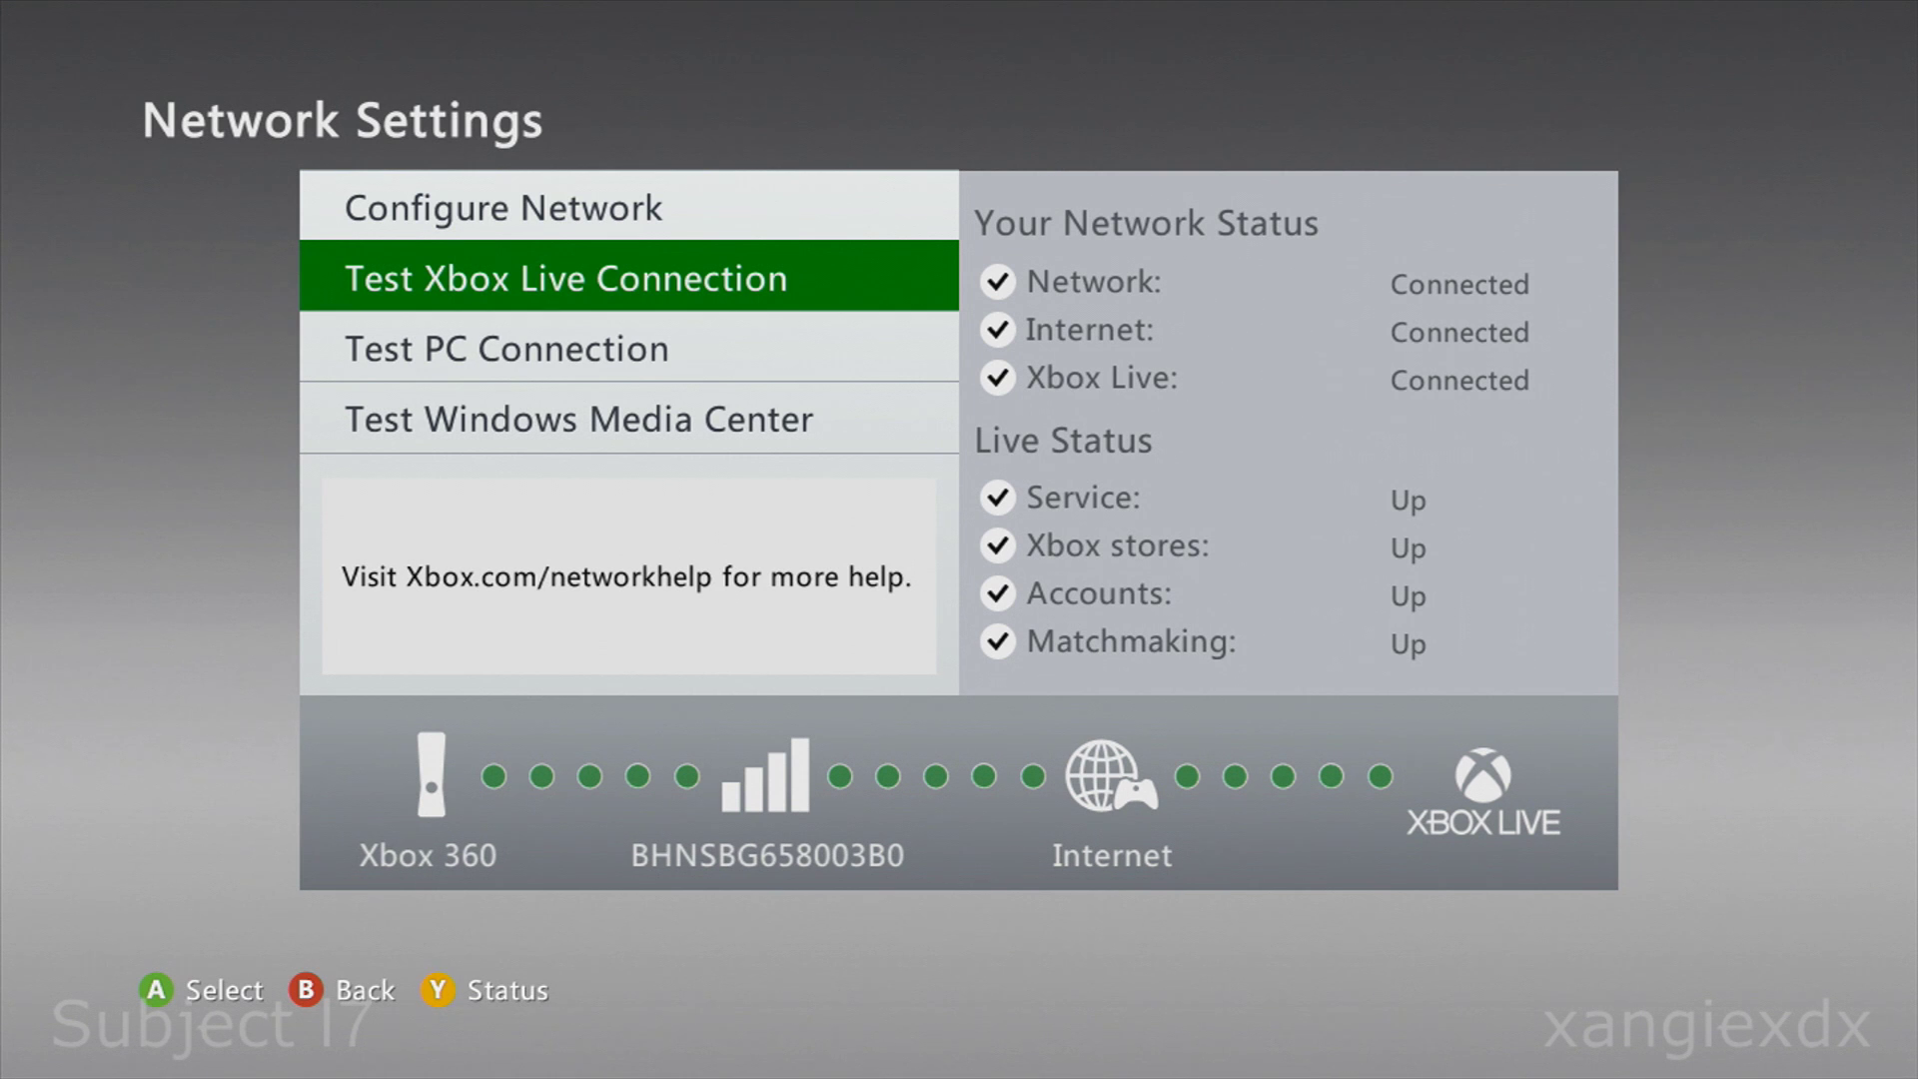
# Return to System Settings and open Storage > All Devices, showing 17.1 GB free
pyautogui.press('Escape')
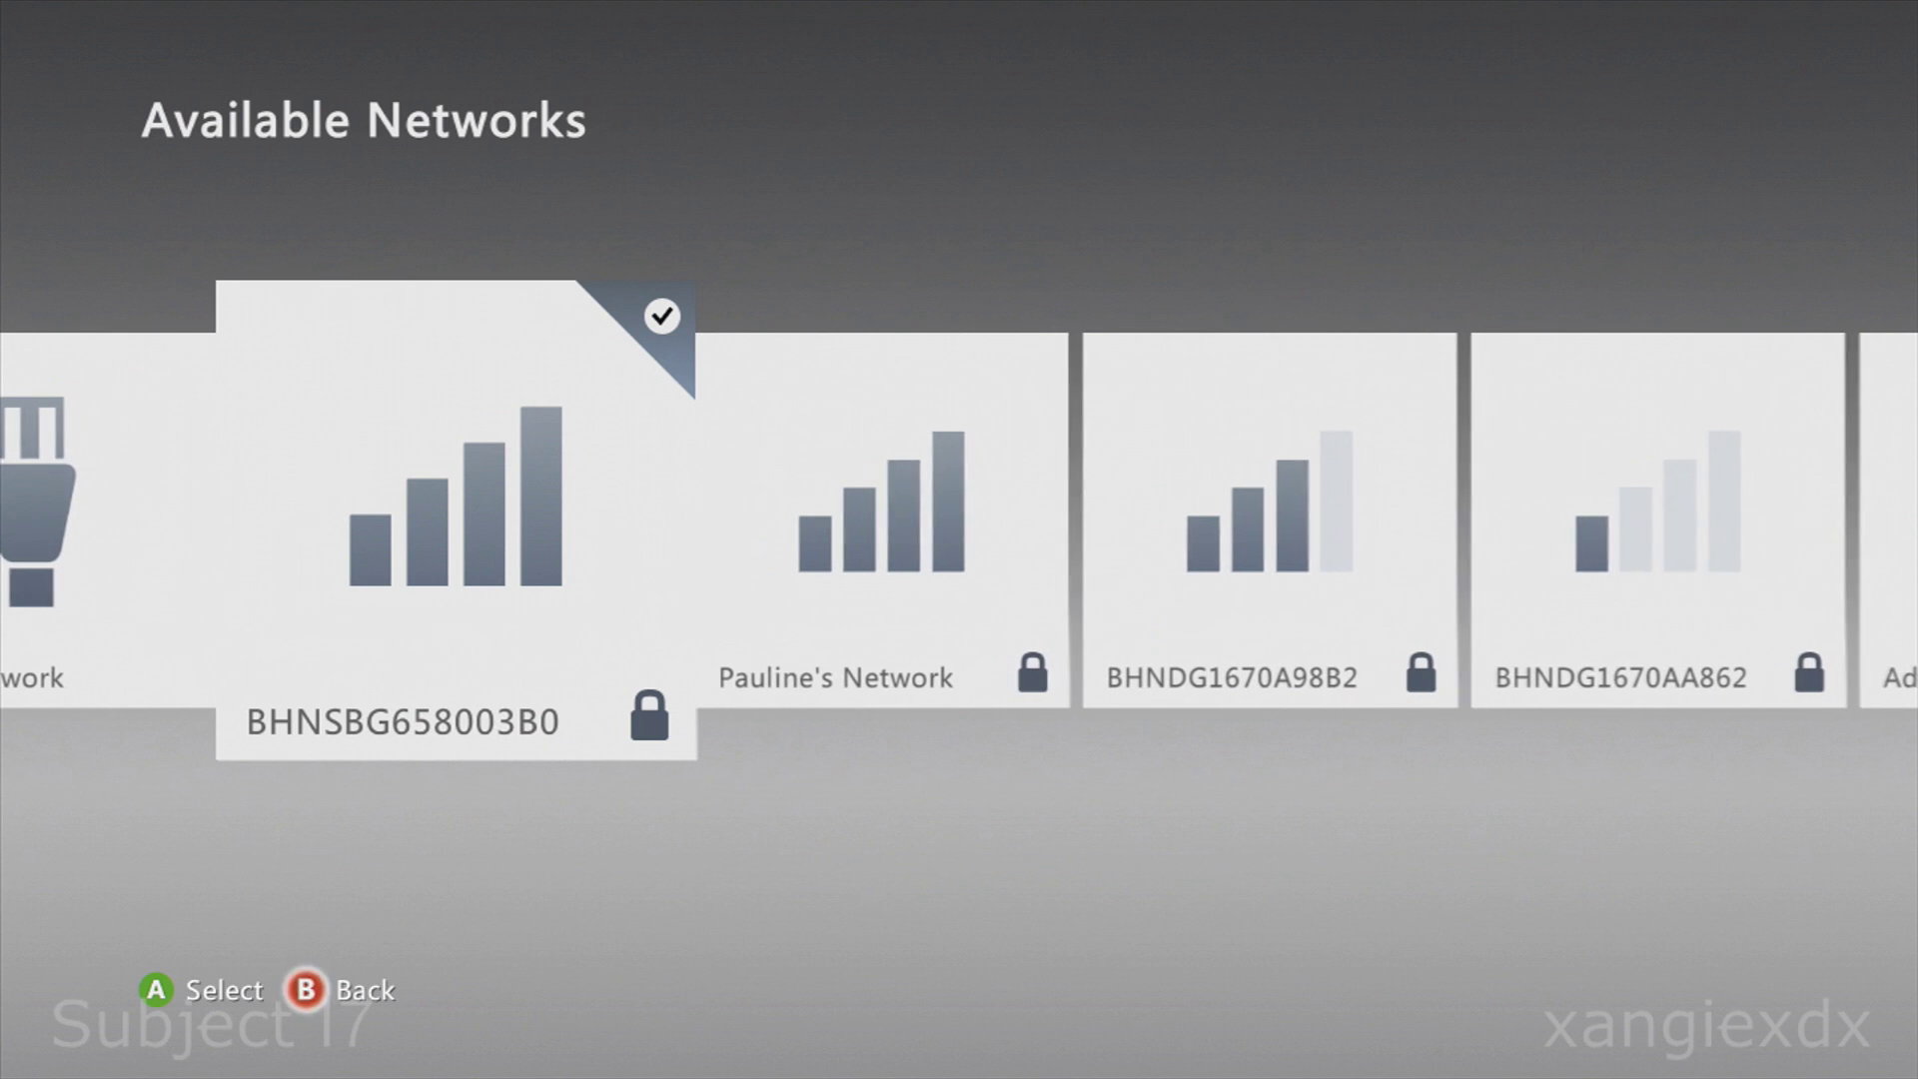
pyautogui.press('Escape')
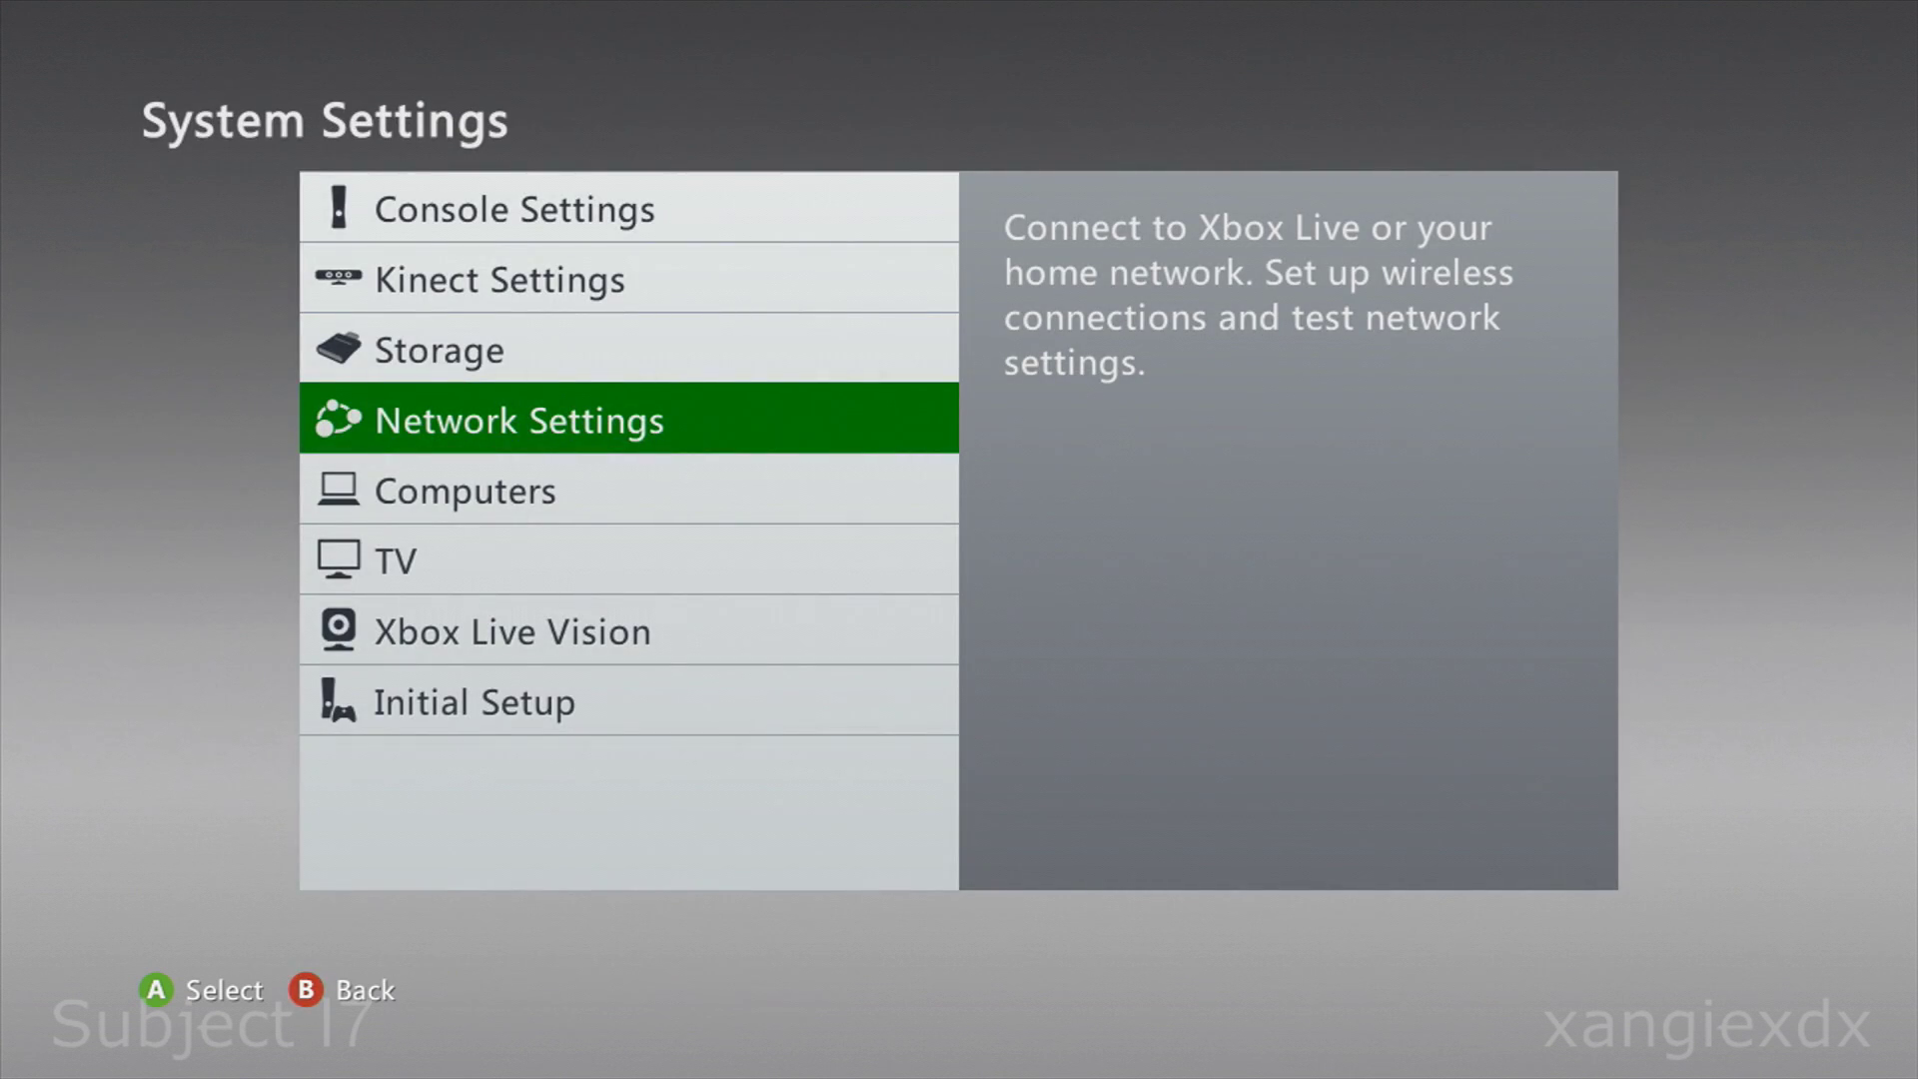
pyautogui.press('Up')
pyautogui.press('Return')
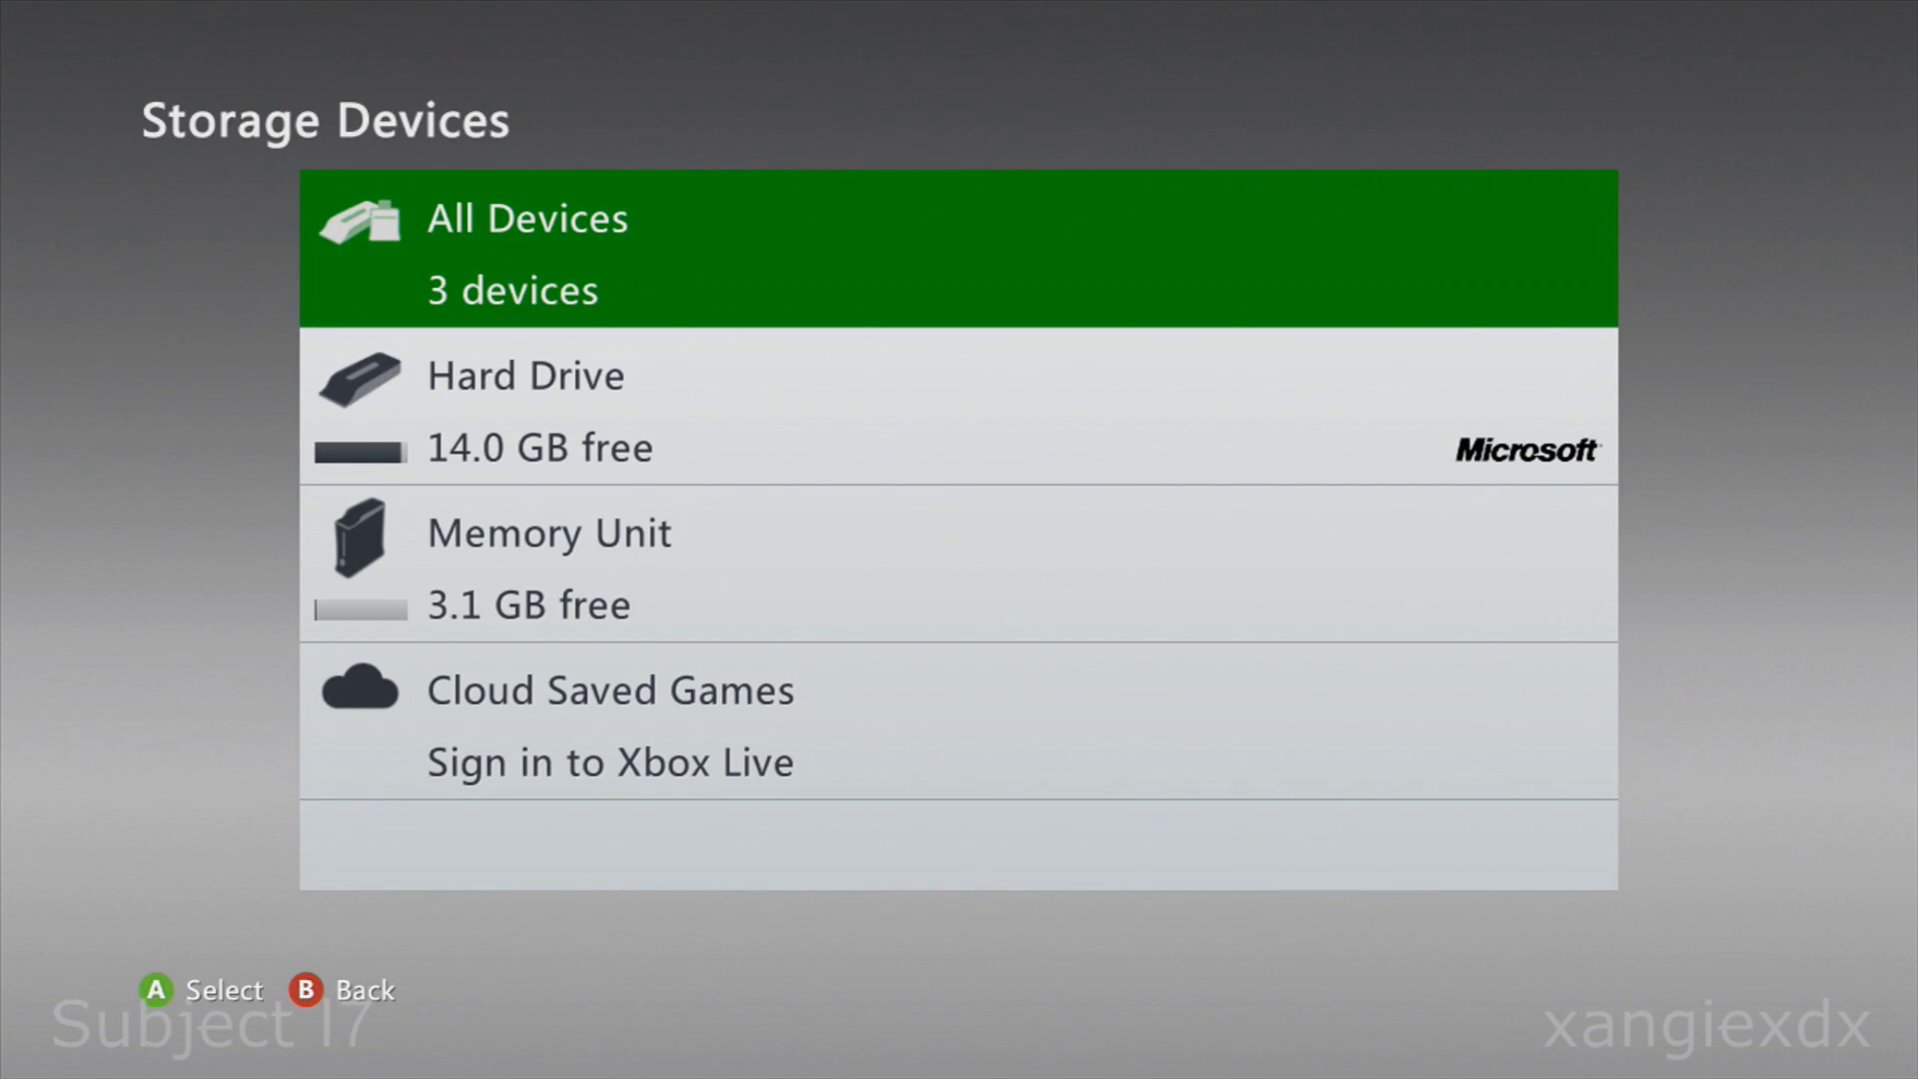
pyautogui.press('Down')
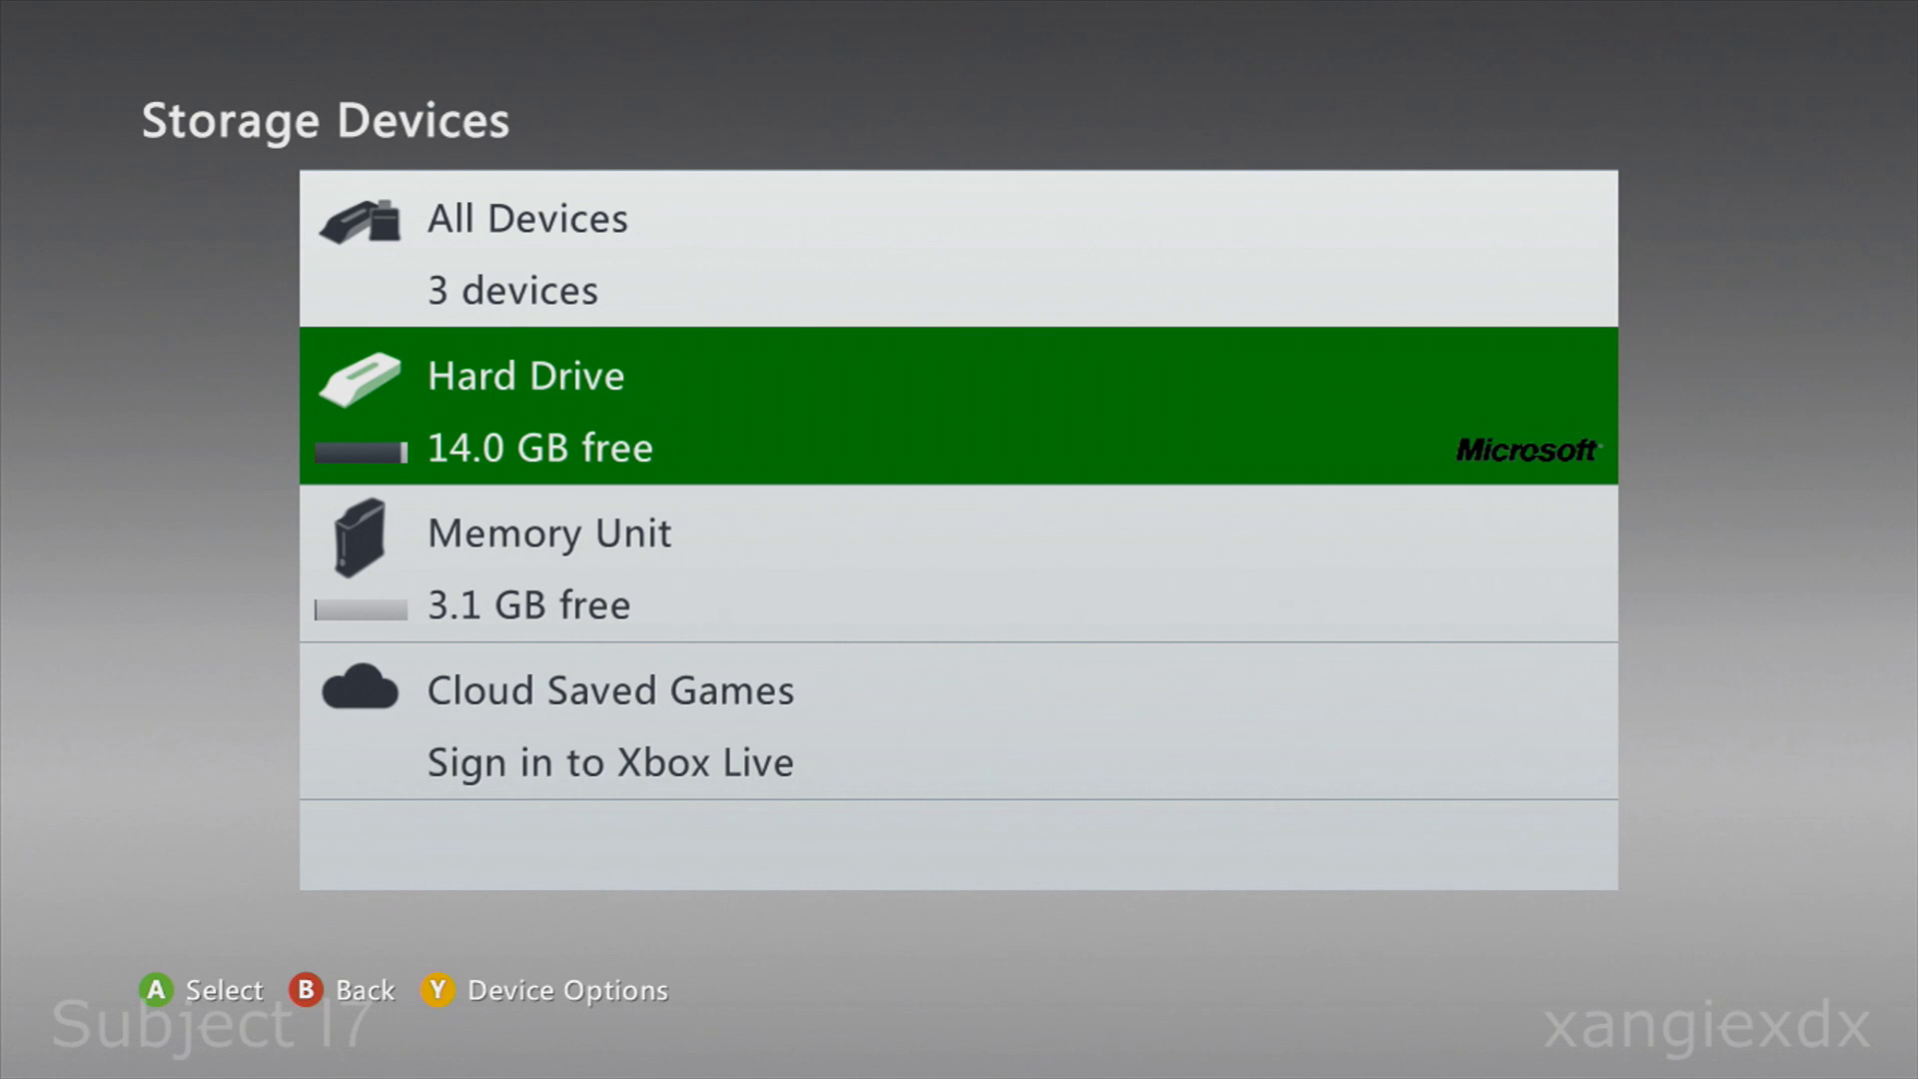
pyautogui.press('Up')
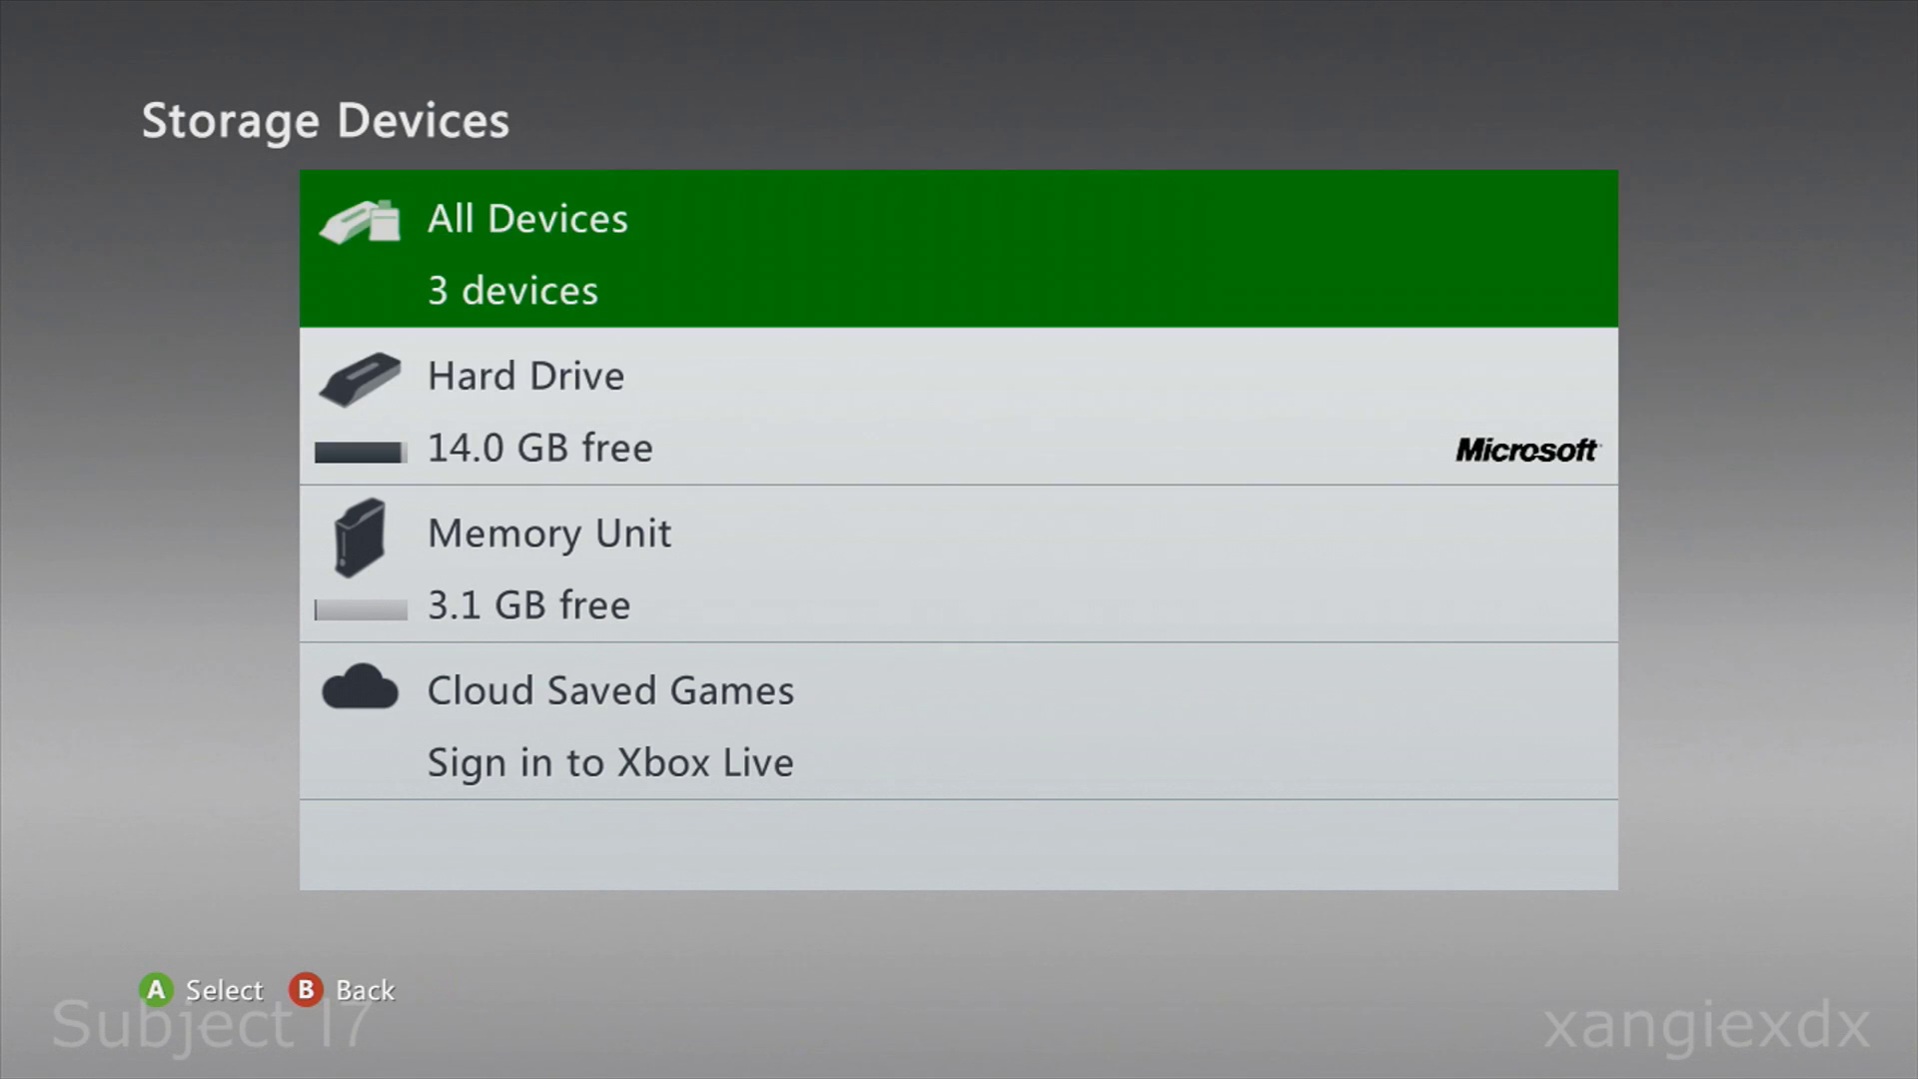
pyautogui.press('Return')
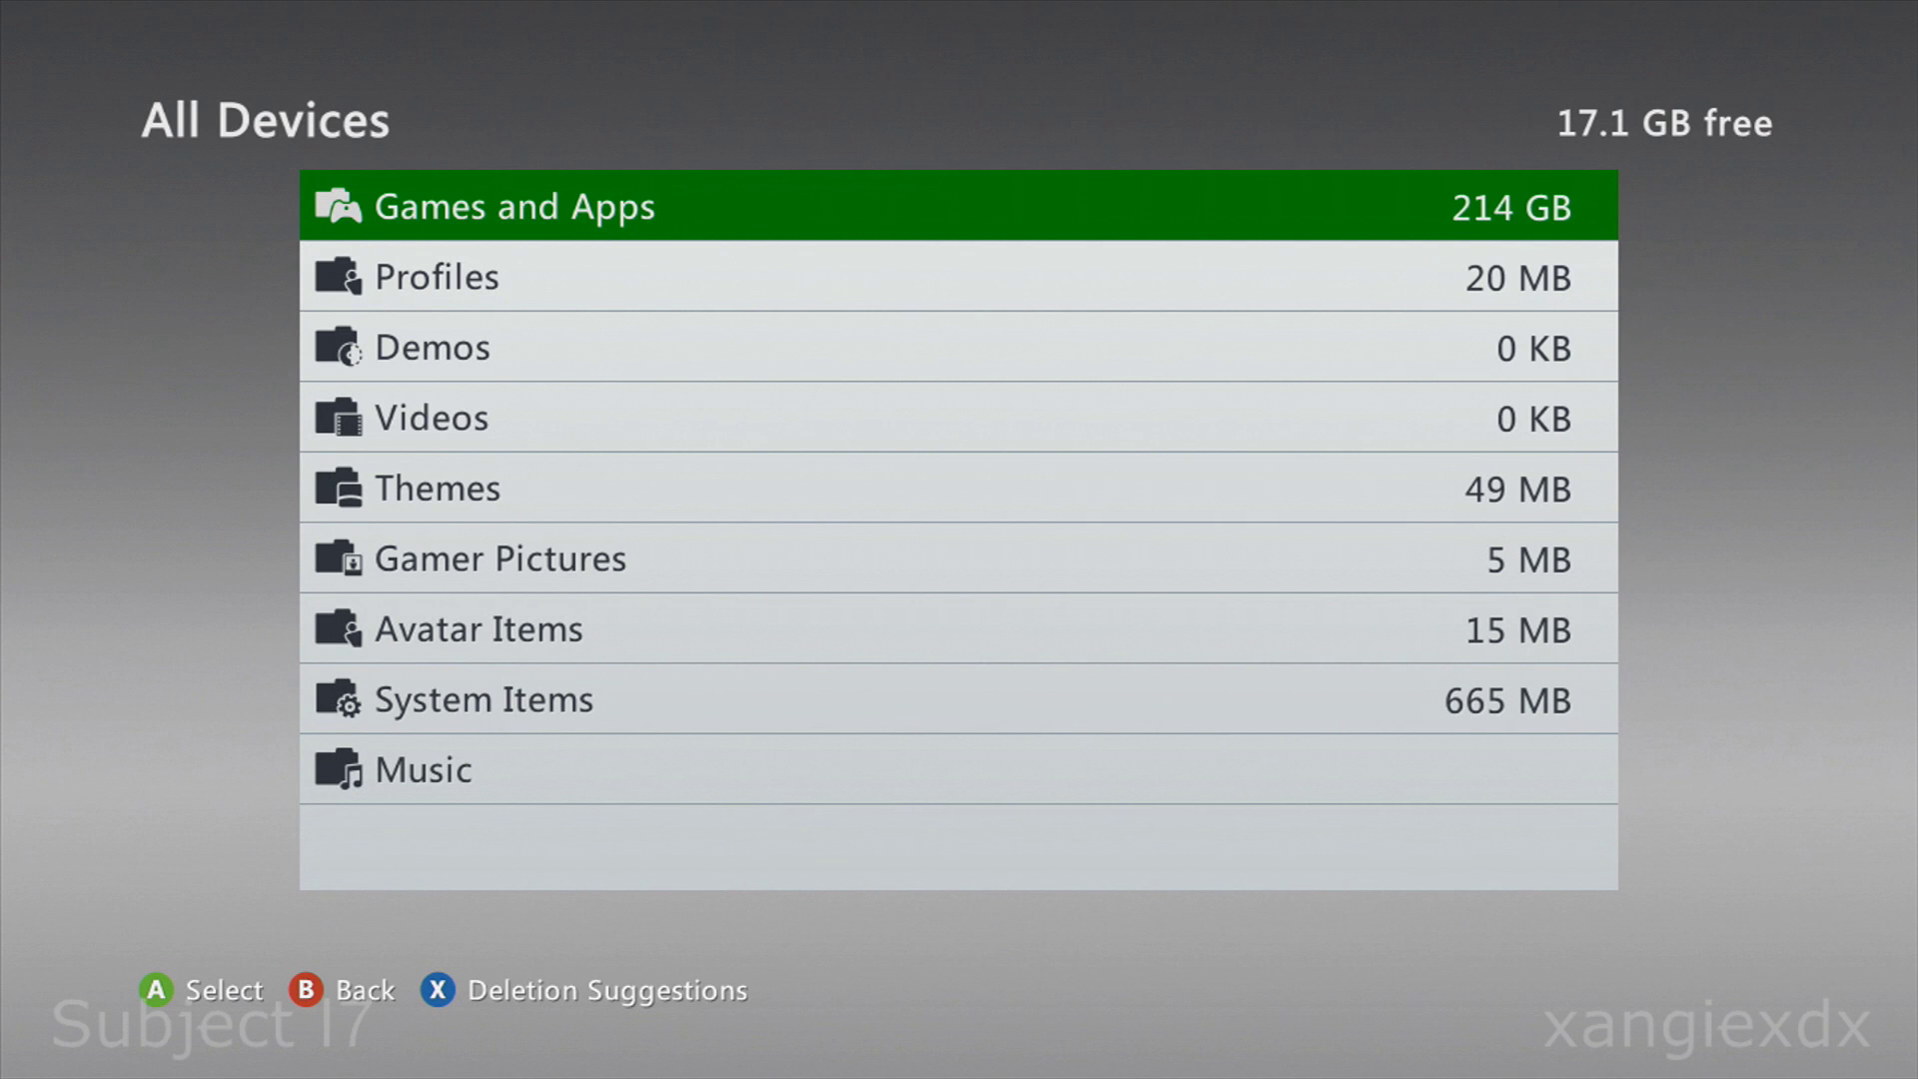
# Scroll Games and Apps down to Zoo Tycoon (92 of 92), then return to All Devices
pyautogui.press('Return')
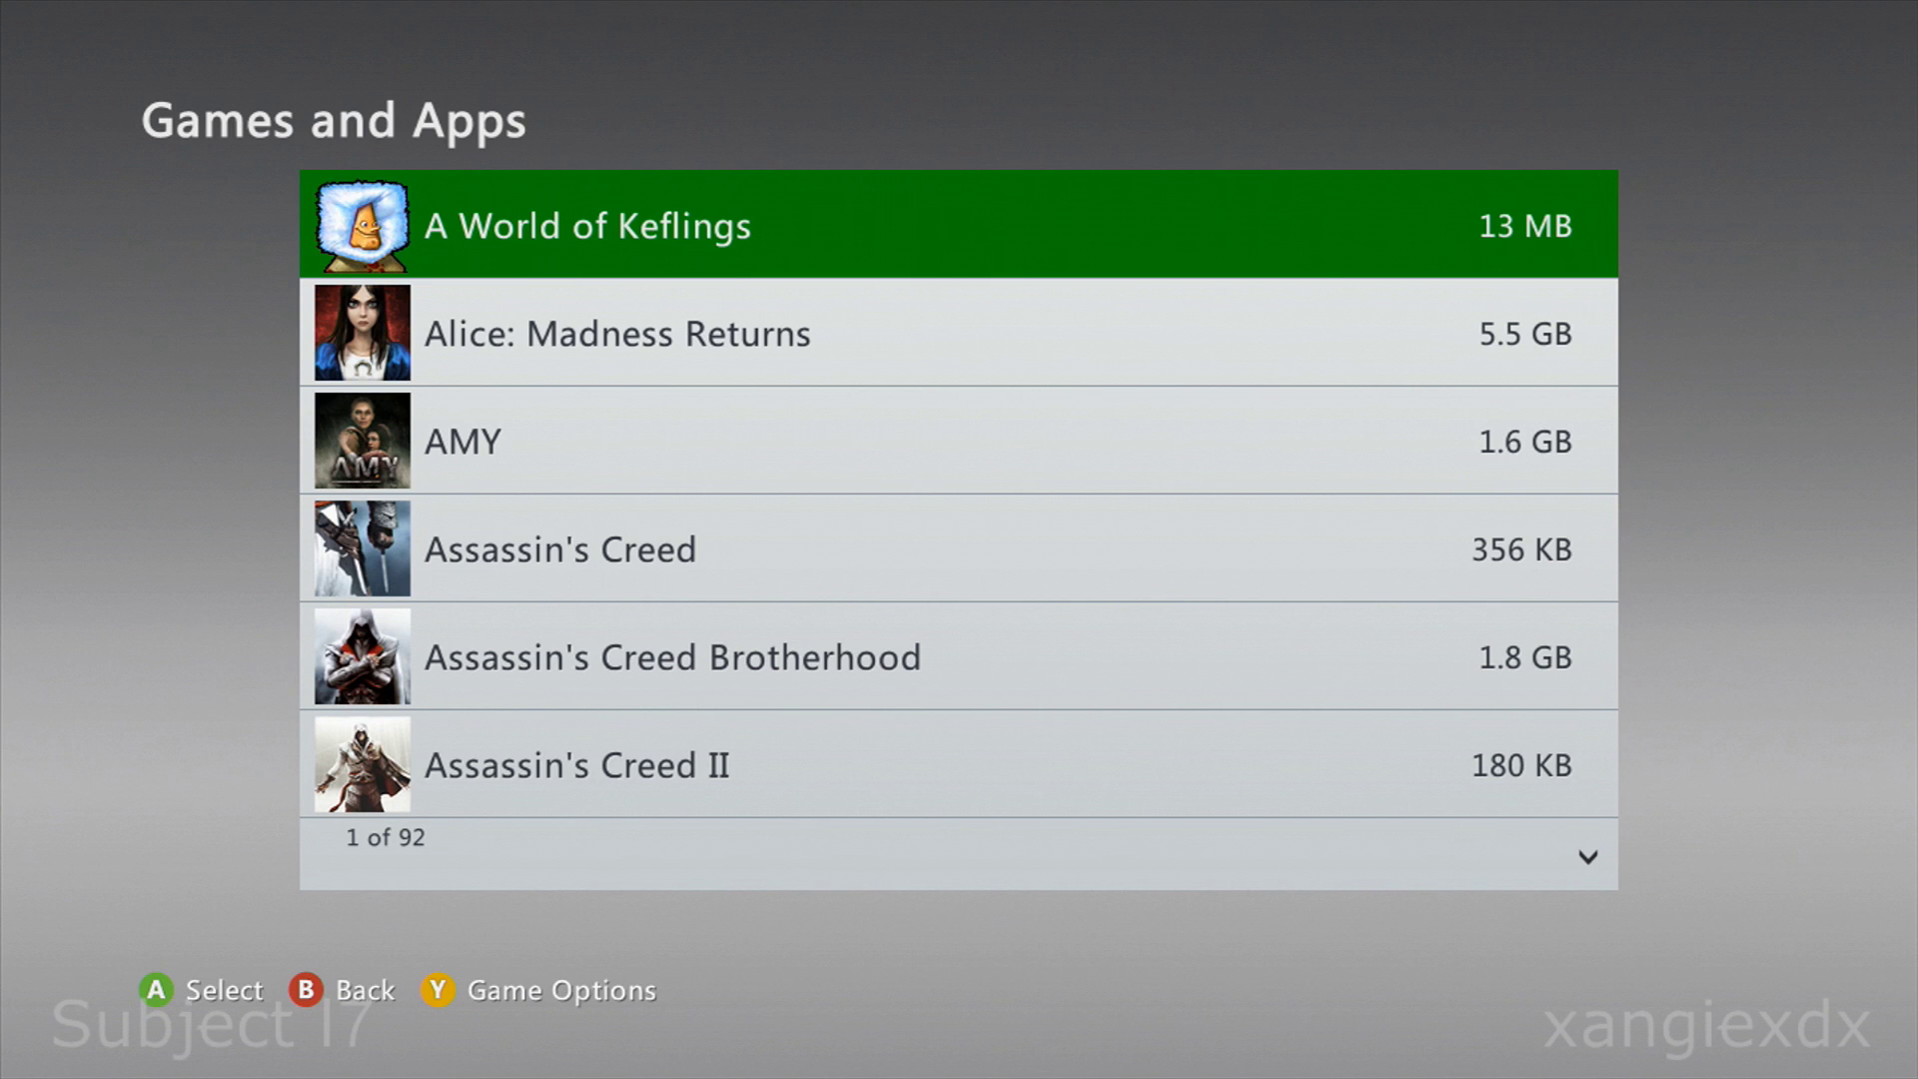
pyautogui.press('pagedown')
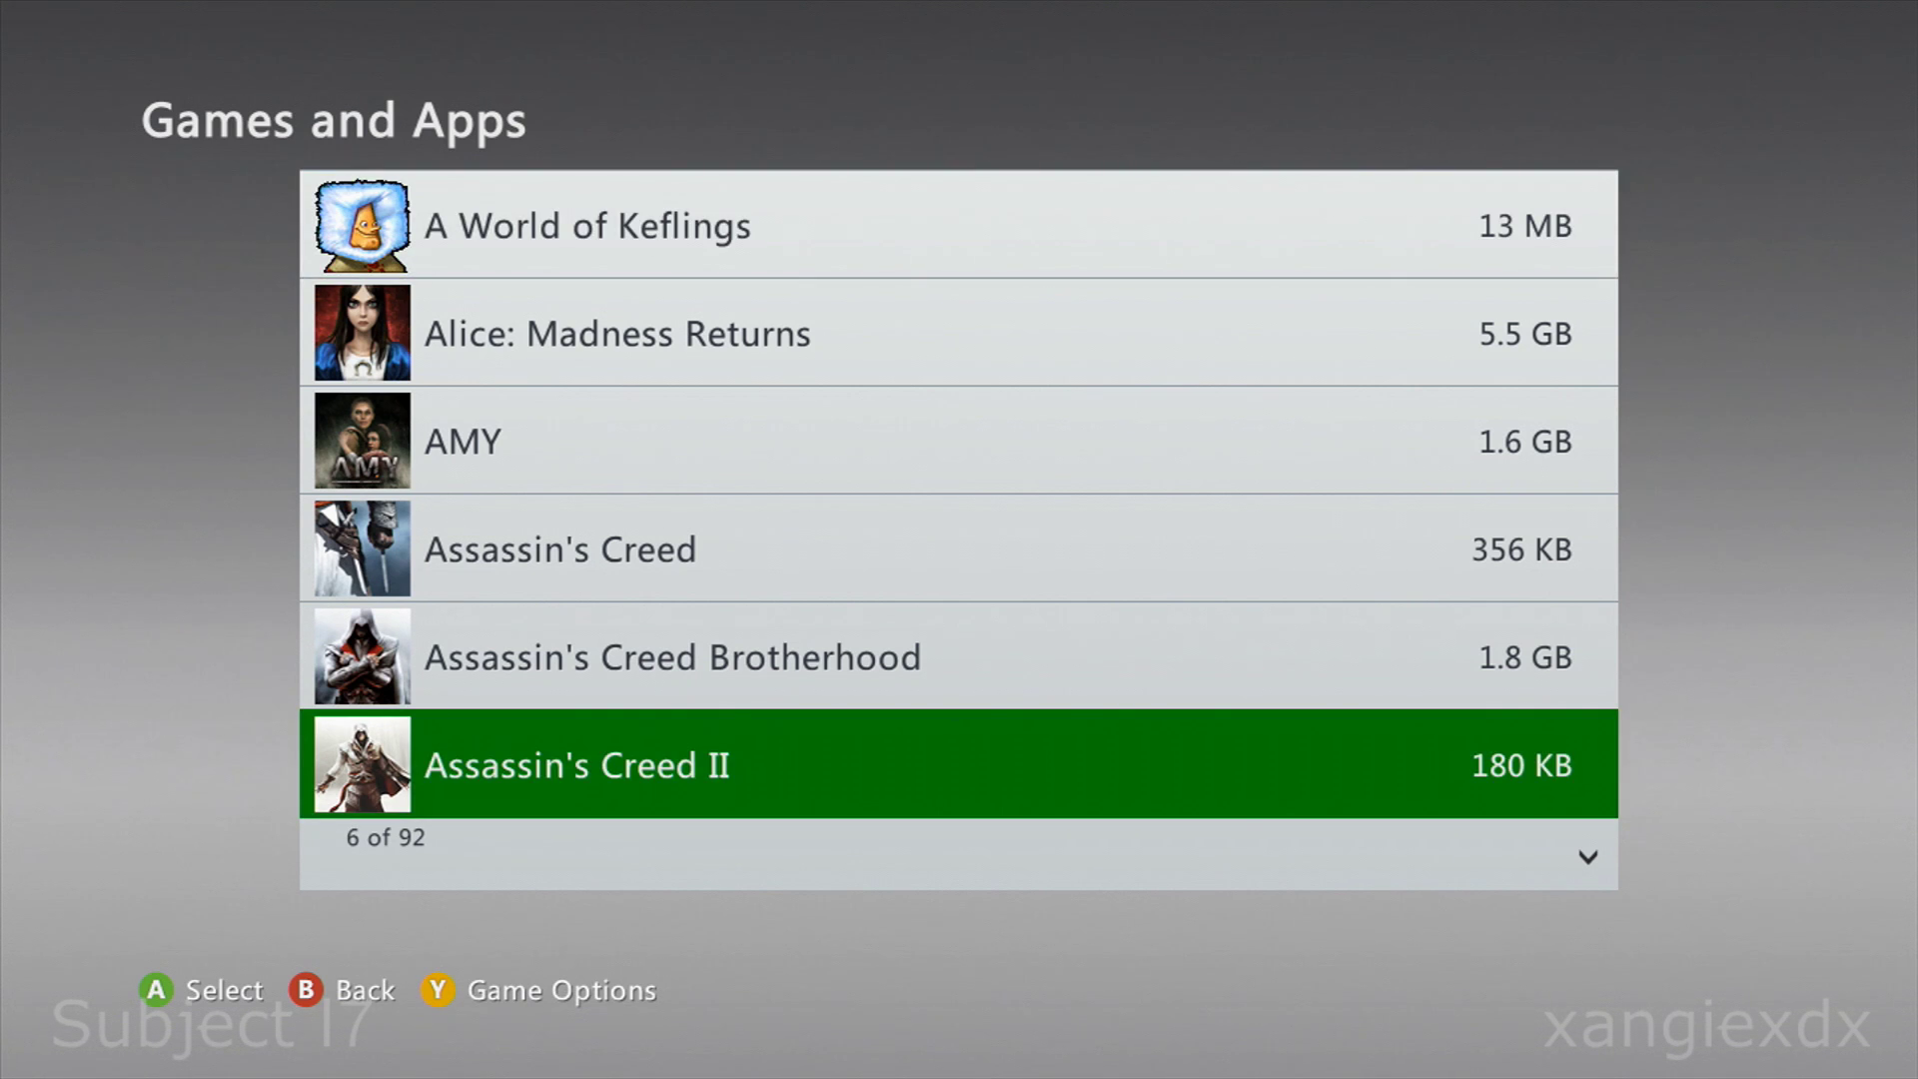
pyautogui.press('pagedown')
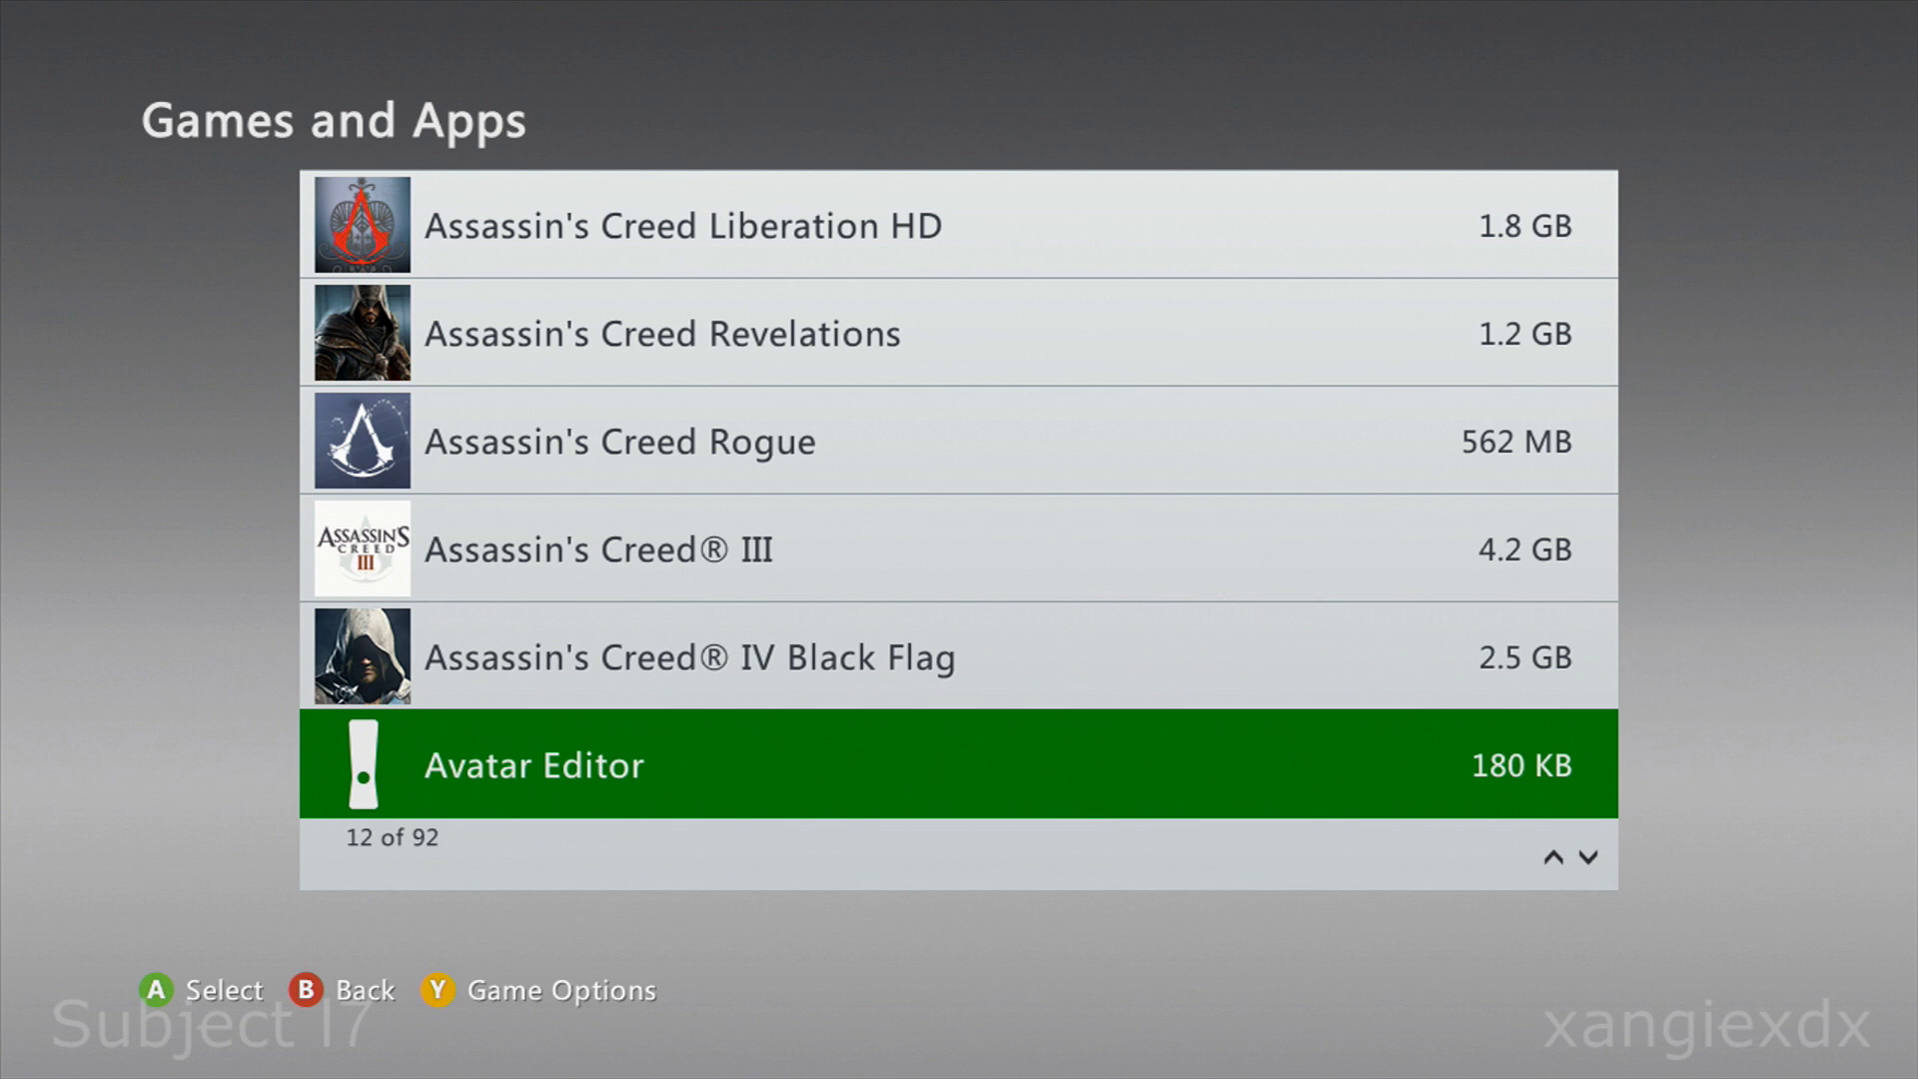
pyautogui.press('pagedown')
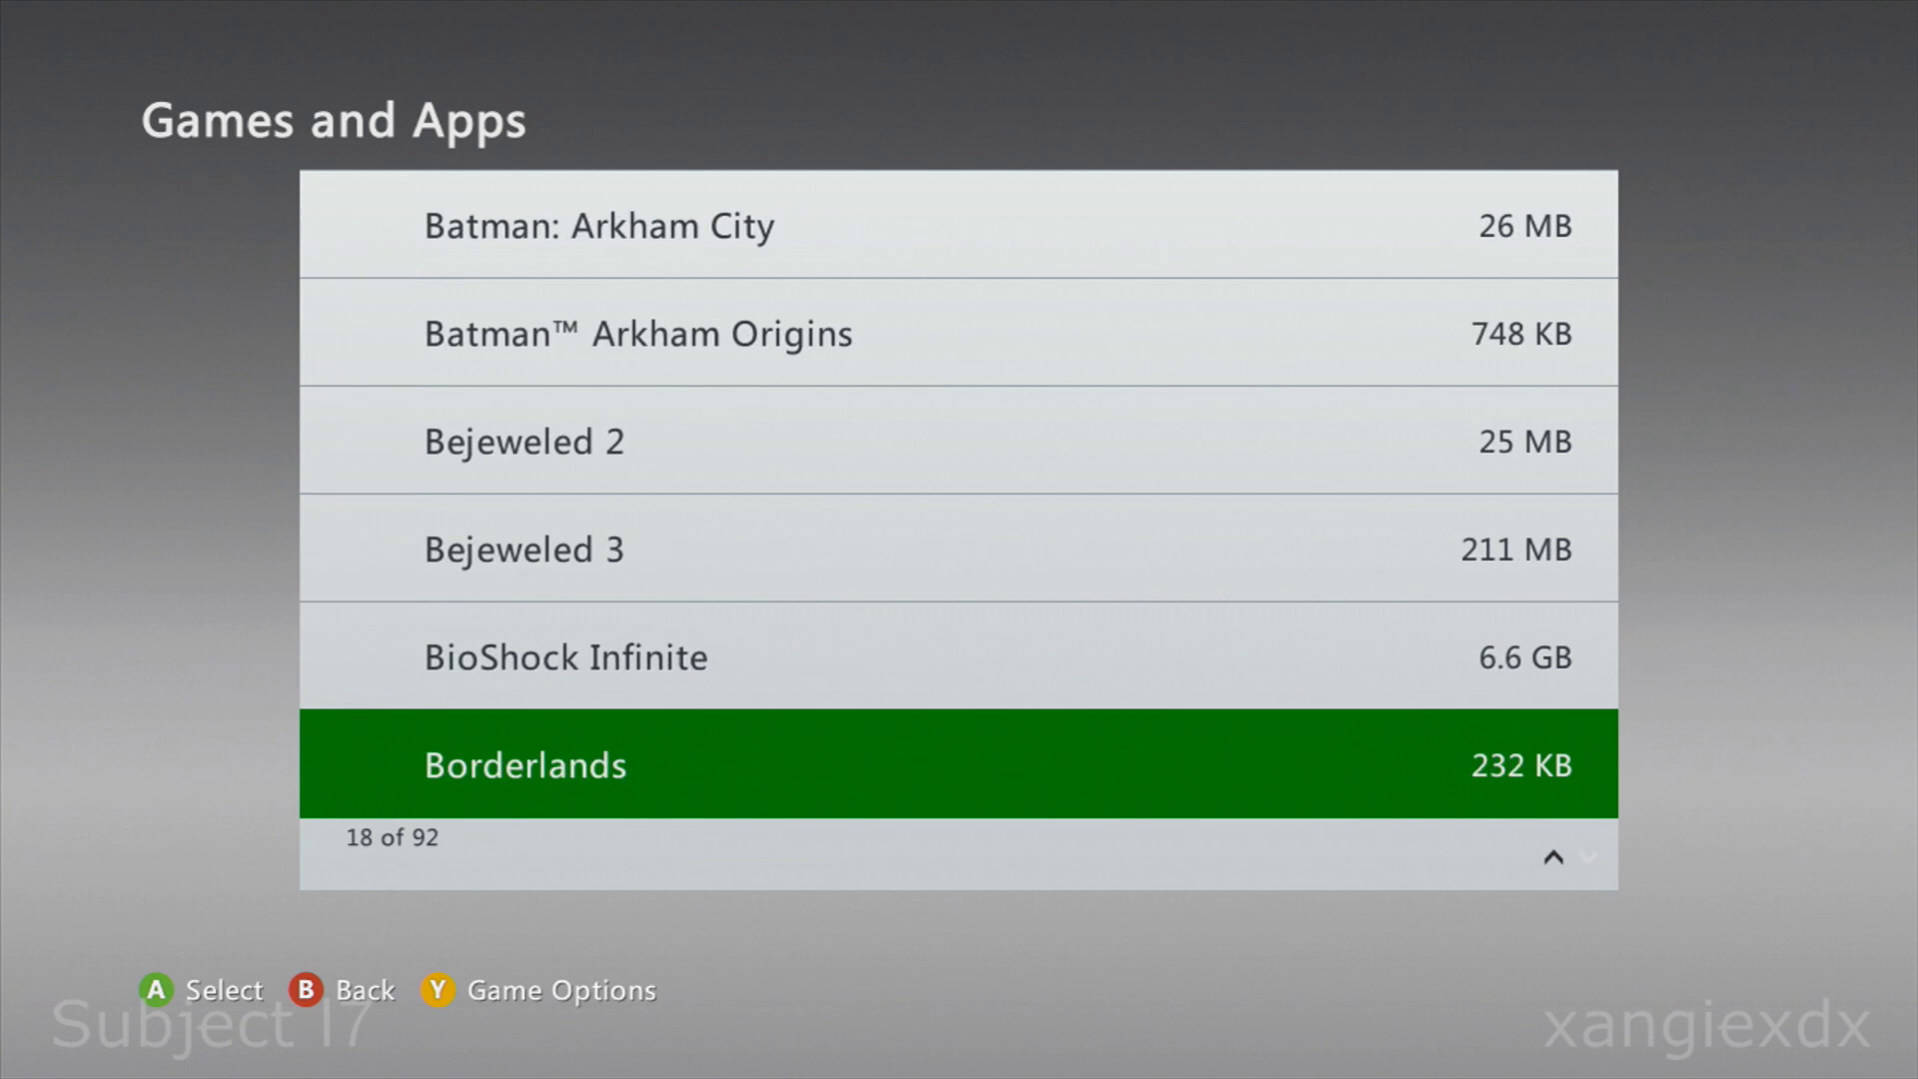
pyautogui.press('pagedown')
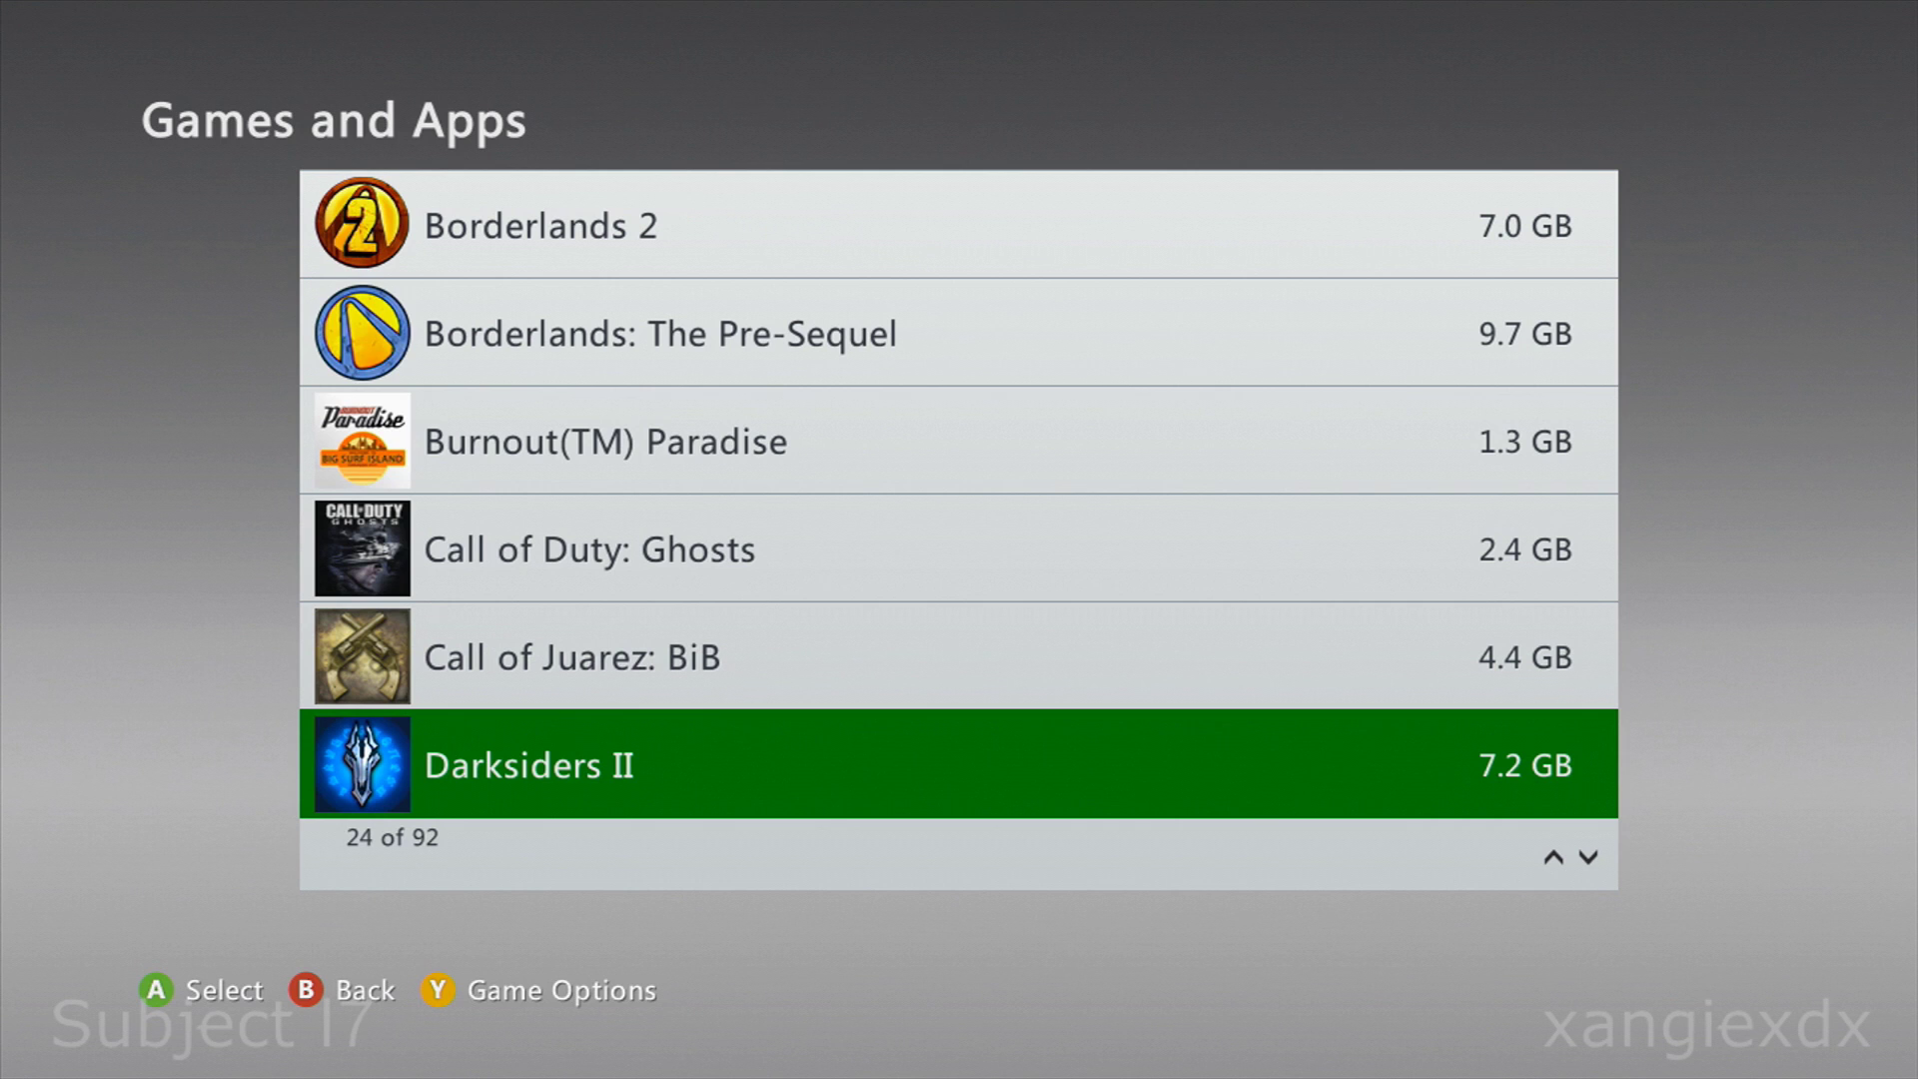
pyautogui.press('pagedown')
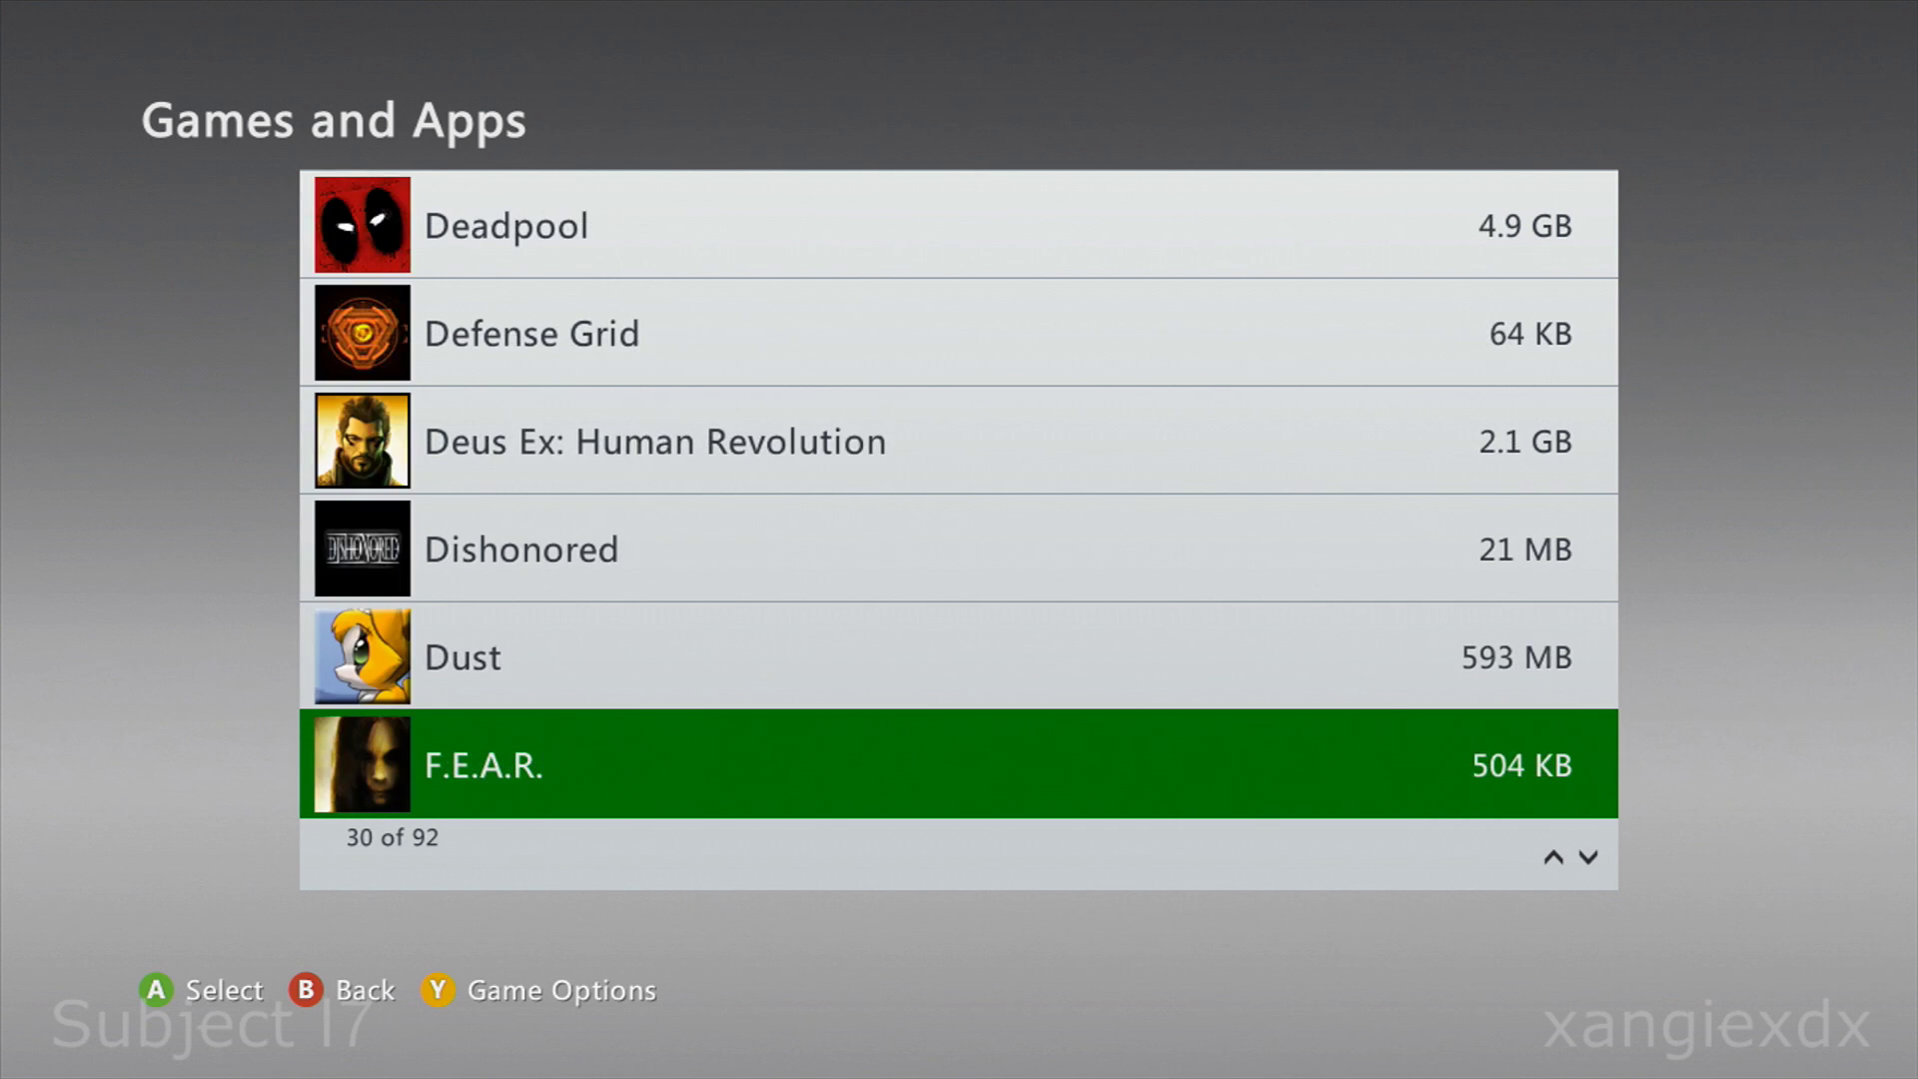
pyautogui.press('pagedown')
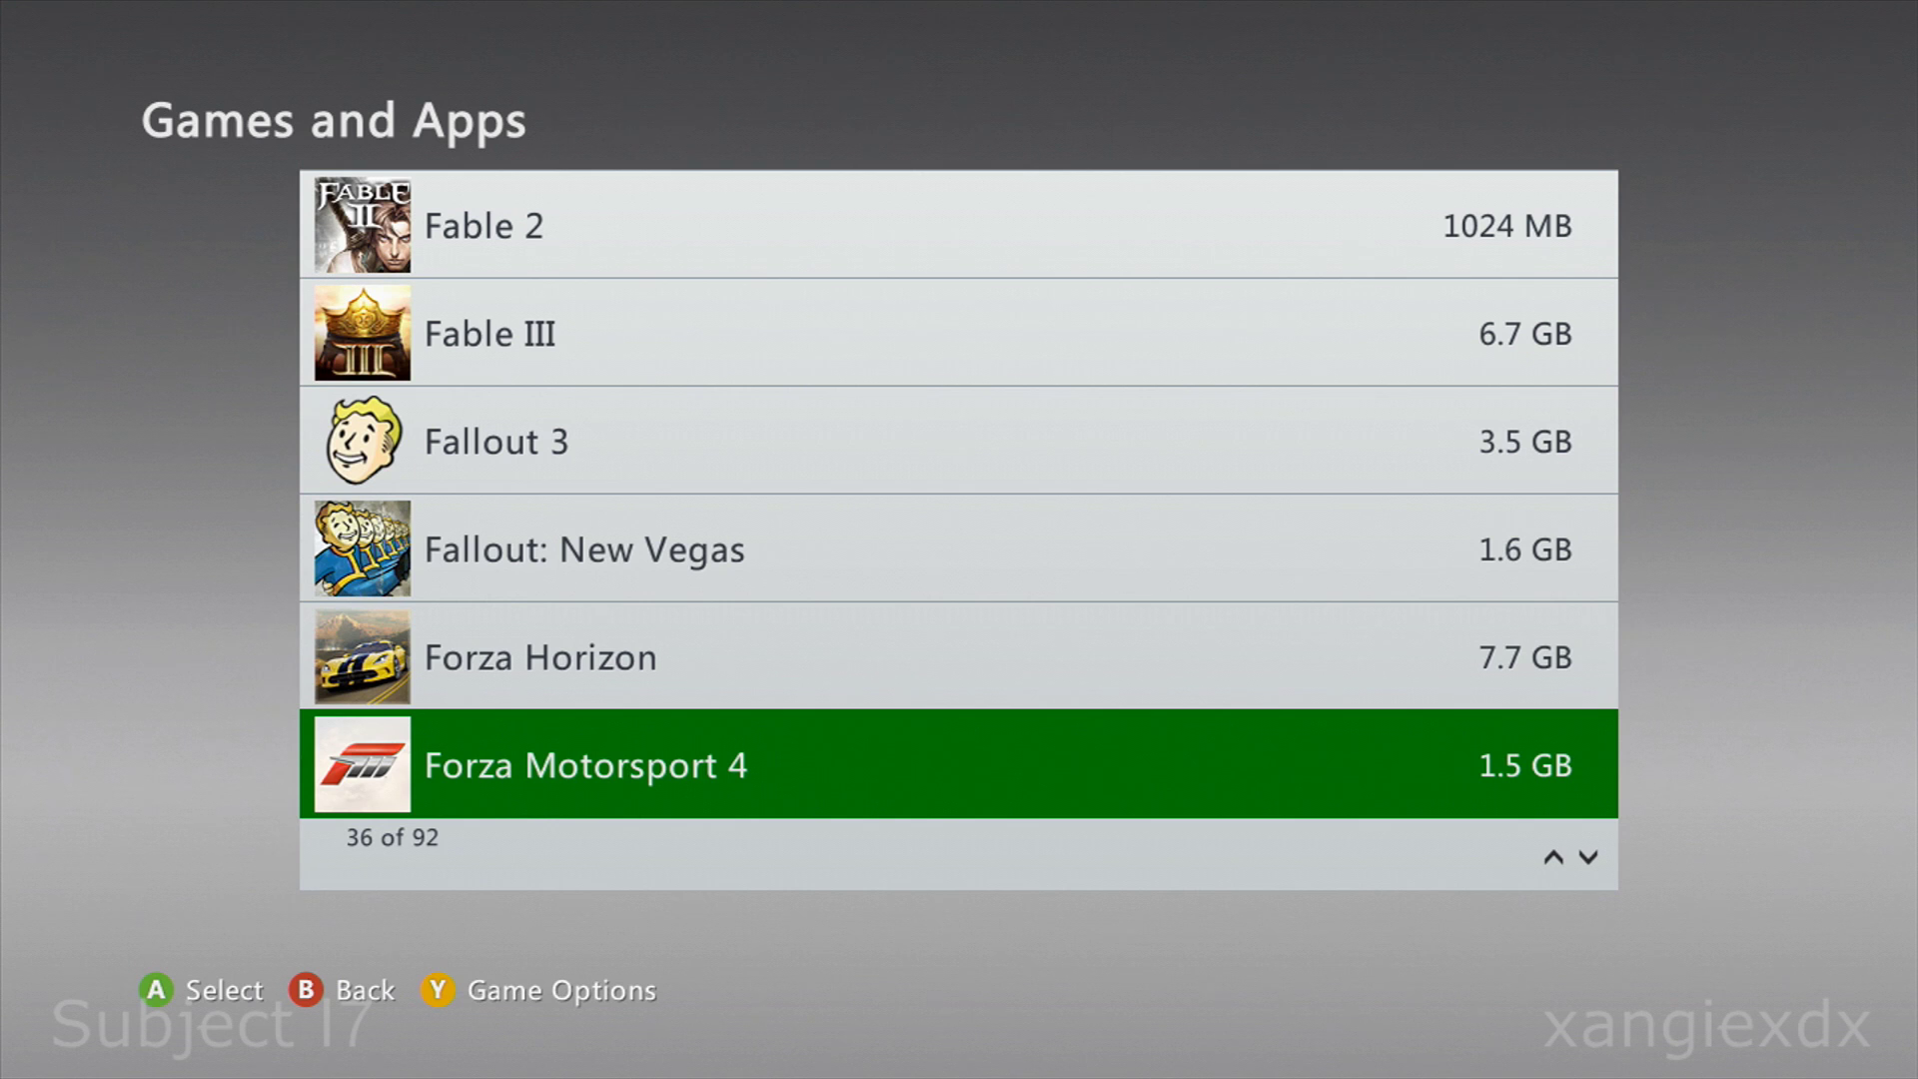
pyautogui.press('pagedown')
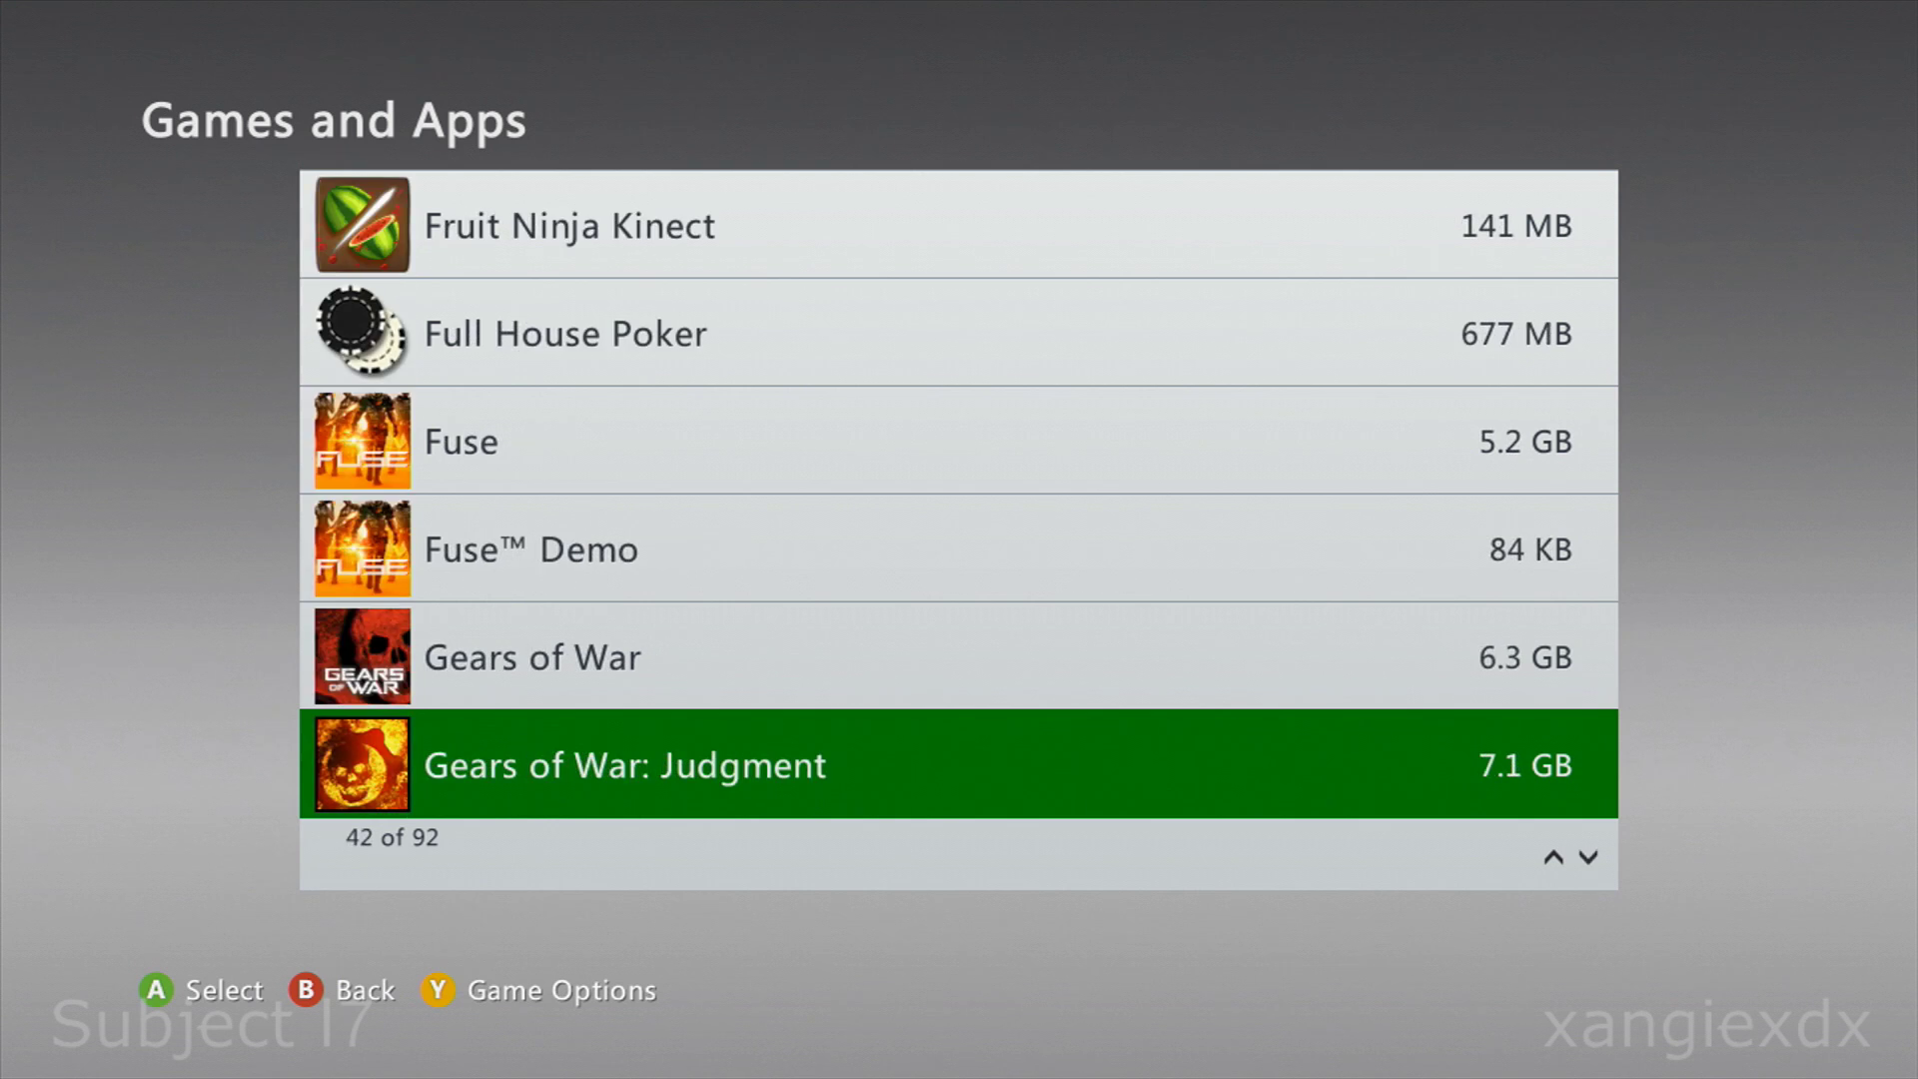
pyautogui.press('pagedown')
pyautogui.press('pagedown')
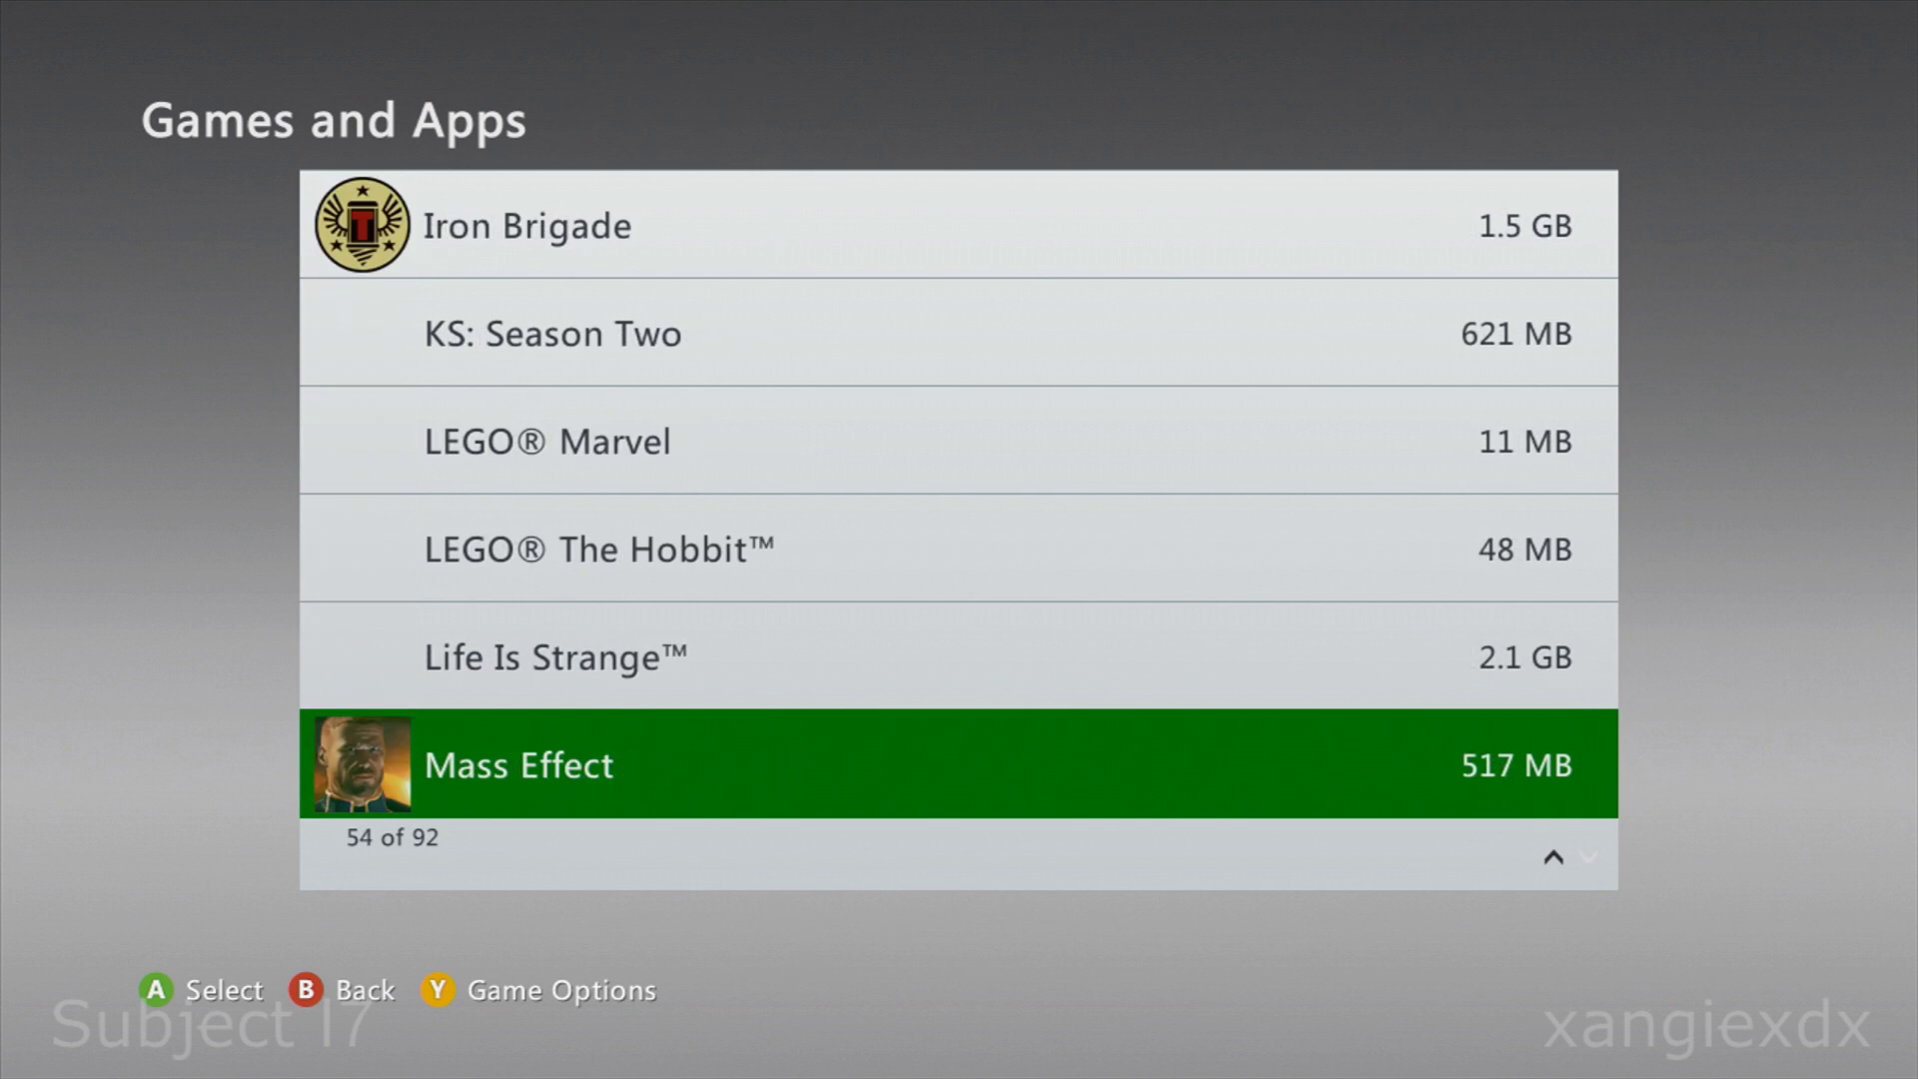
pyautogui.press('pagedown')
pyautogui.press('pagedown')
pyautogui.press('pagedown')
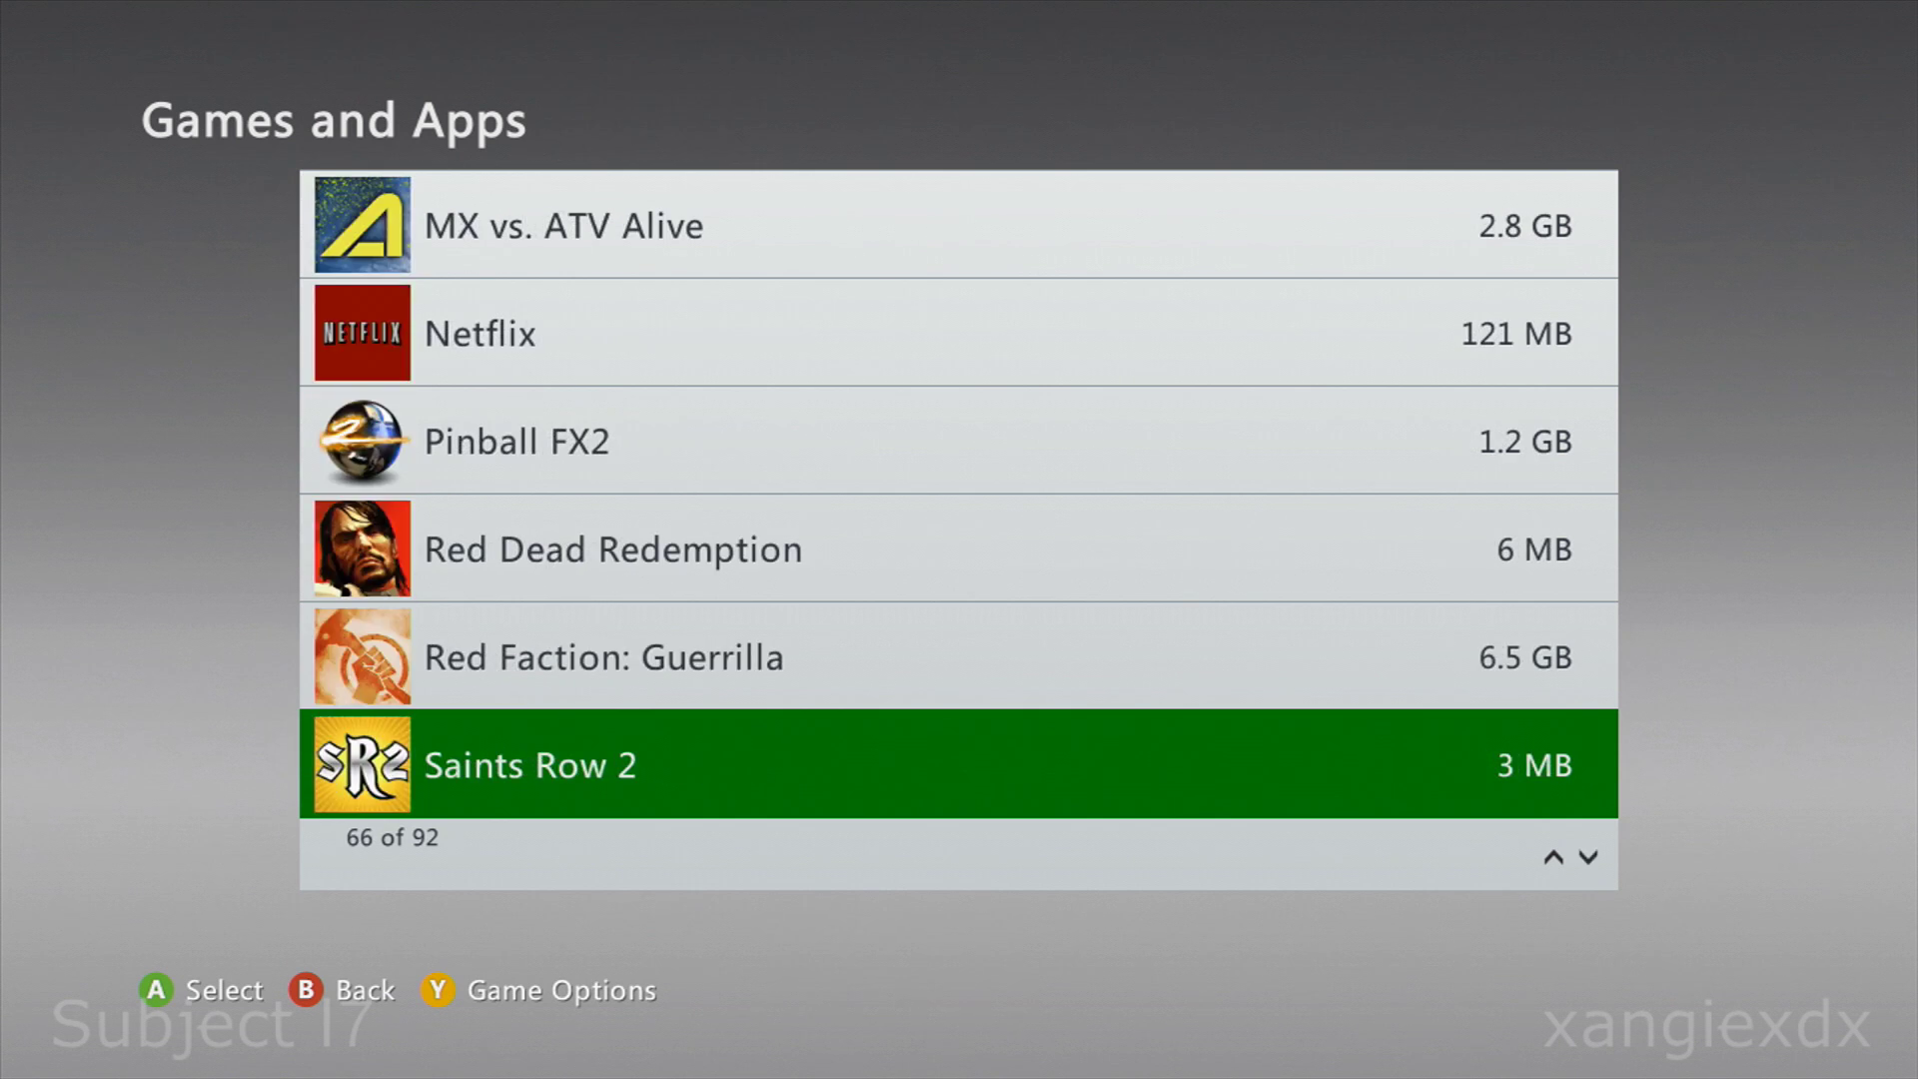
pyautogui.press('pagedown')
pyautogui.press('pagedown')
pyautogui.press('pagedown')
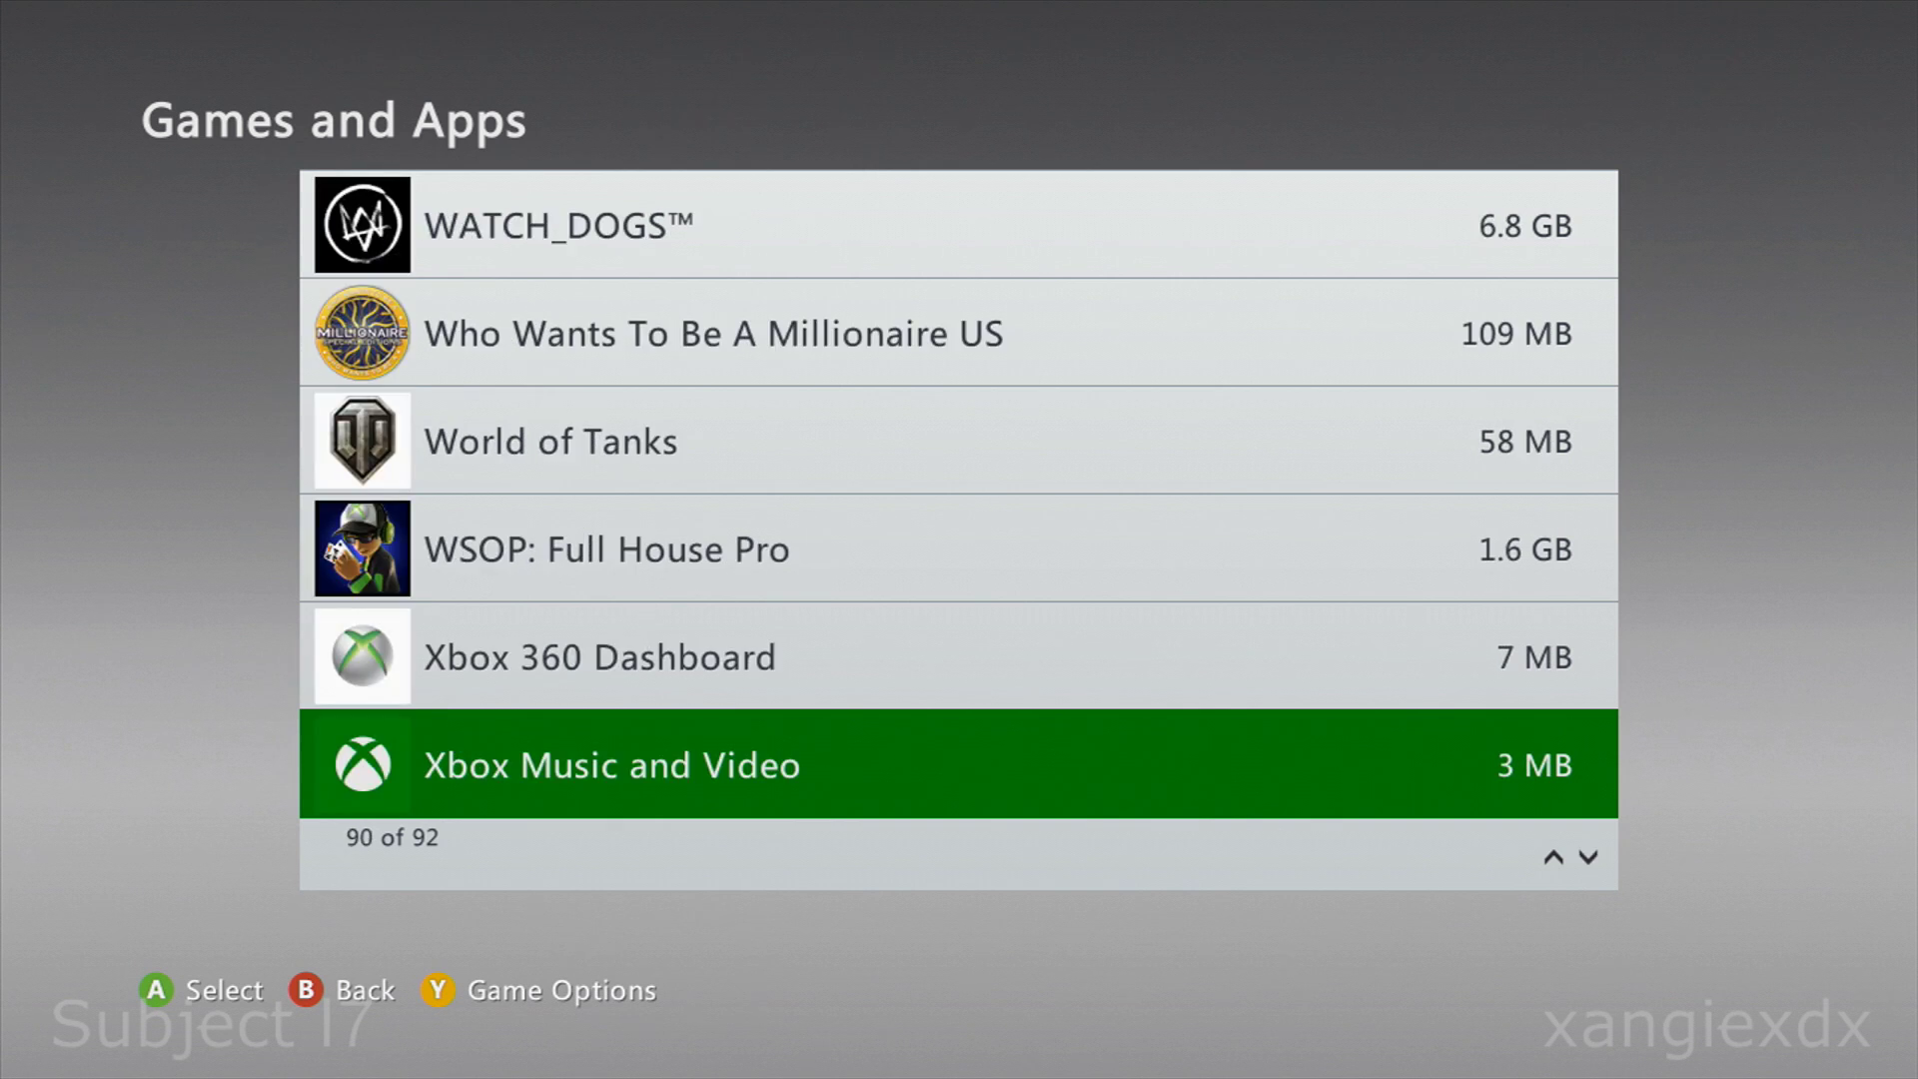
pyautogui.press('pagedown')
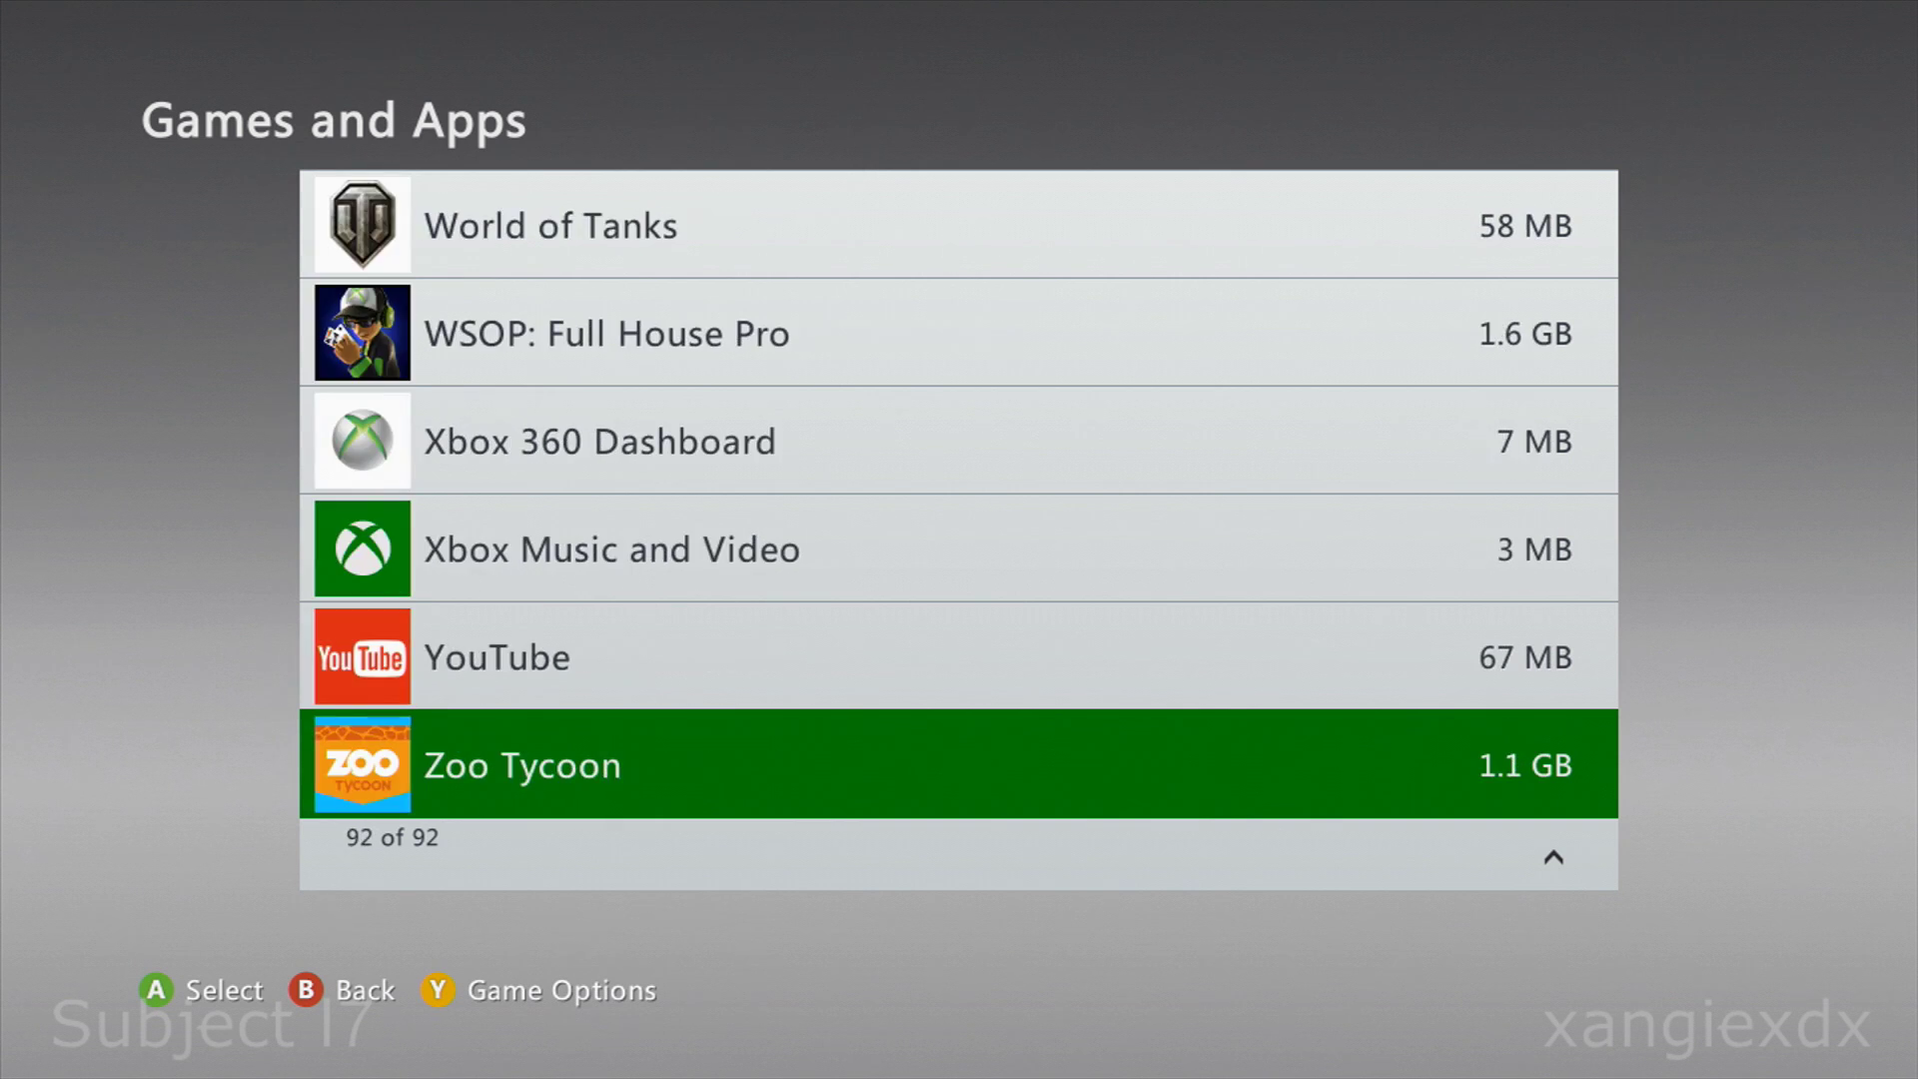
pyautogui.press('Escape')
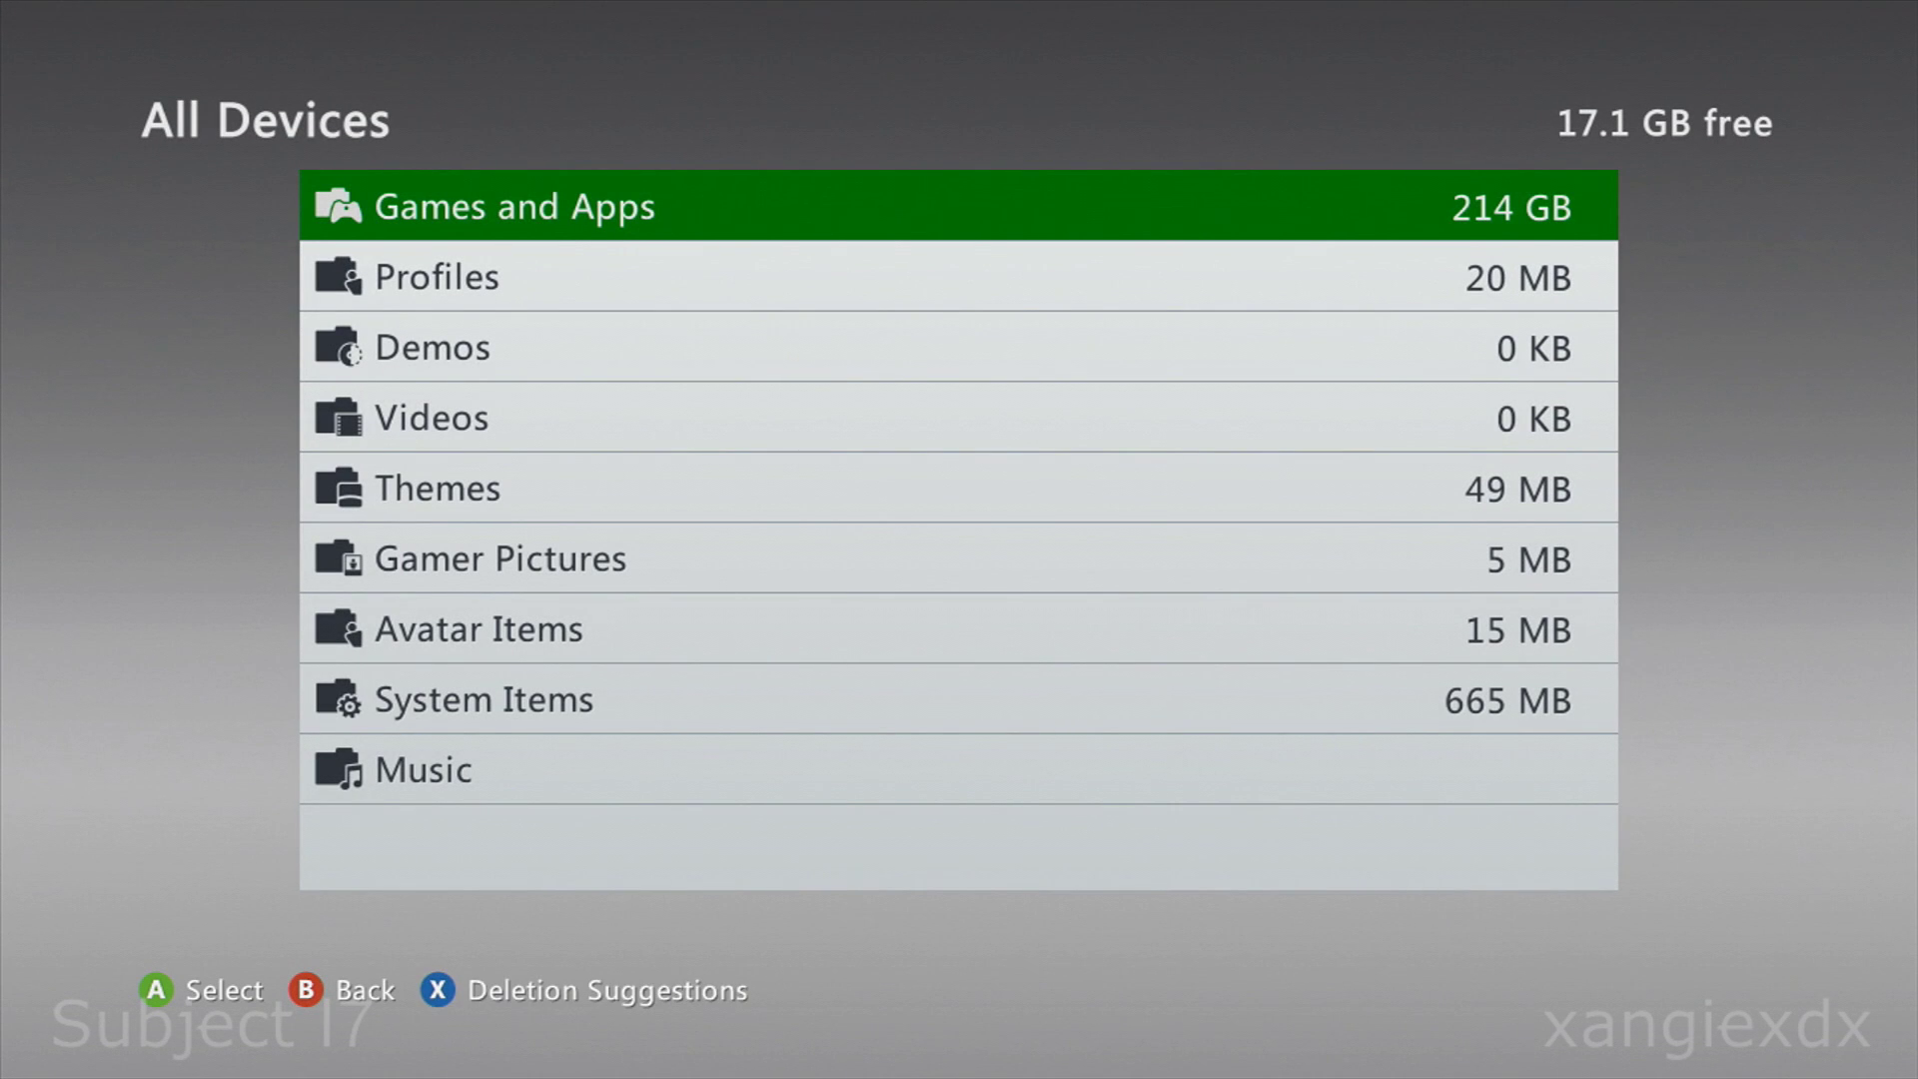
# Delete the 40 KB profile under Profiles using Delete Profile Only, keeping its saved items
pyautogui.press('Down')
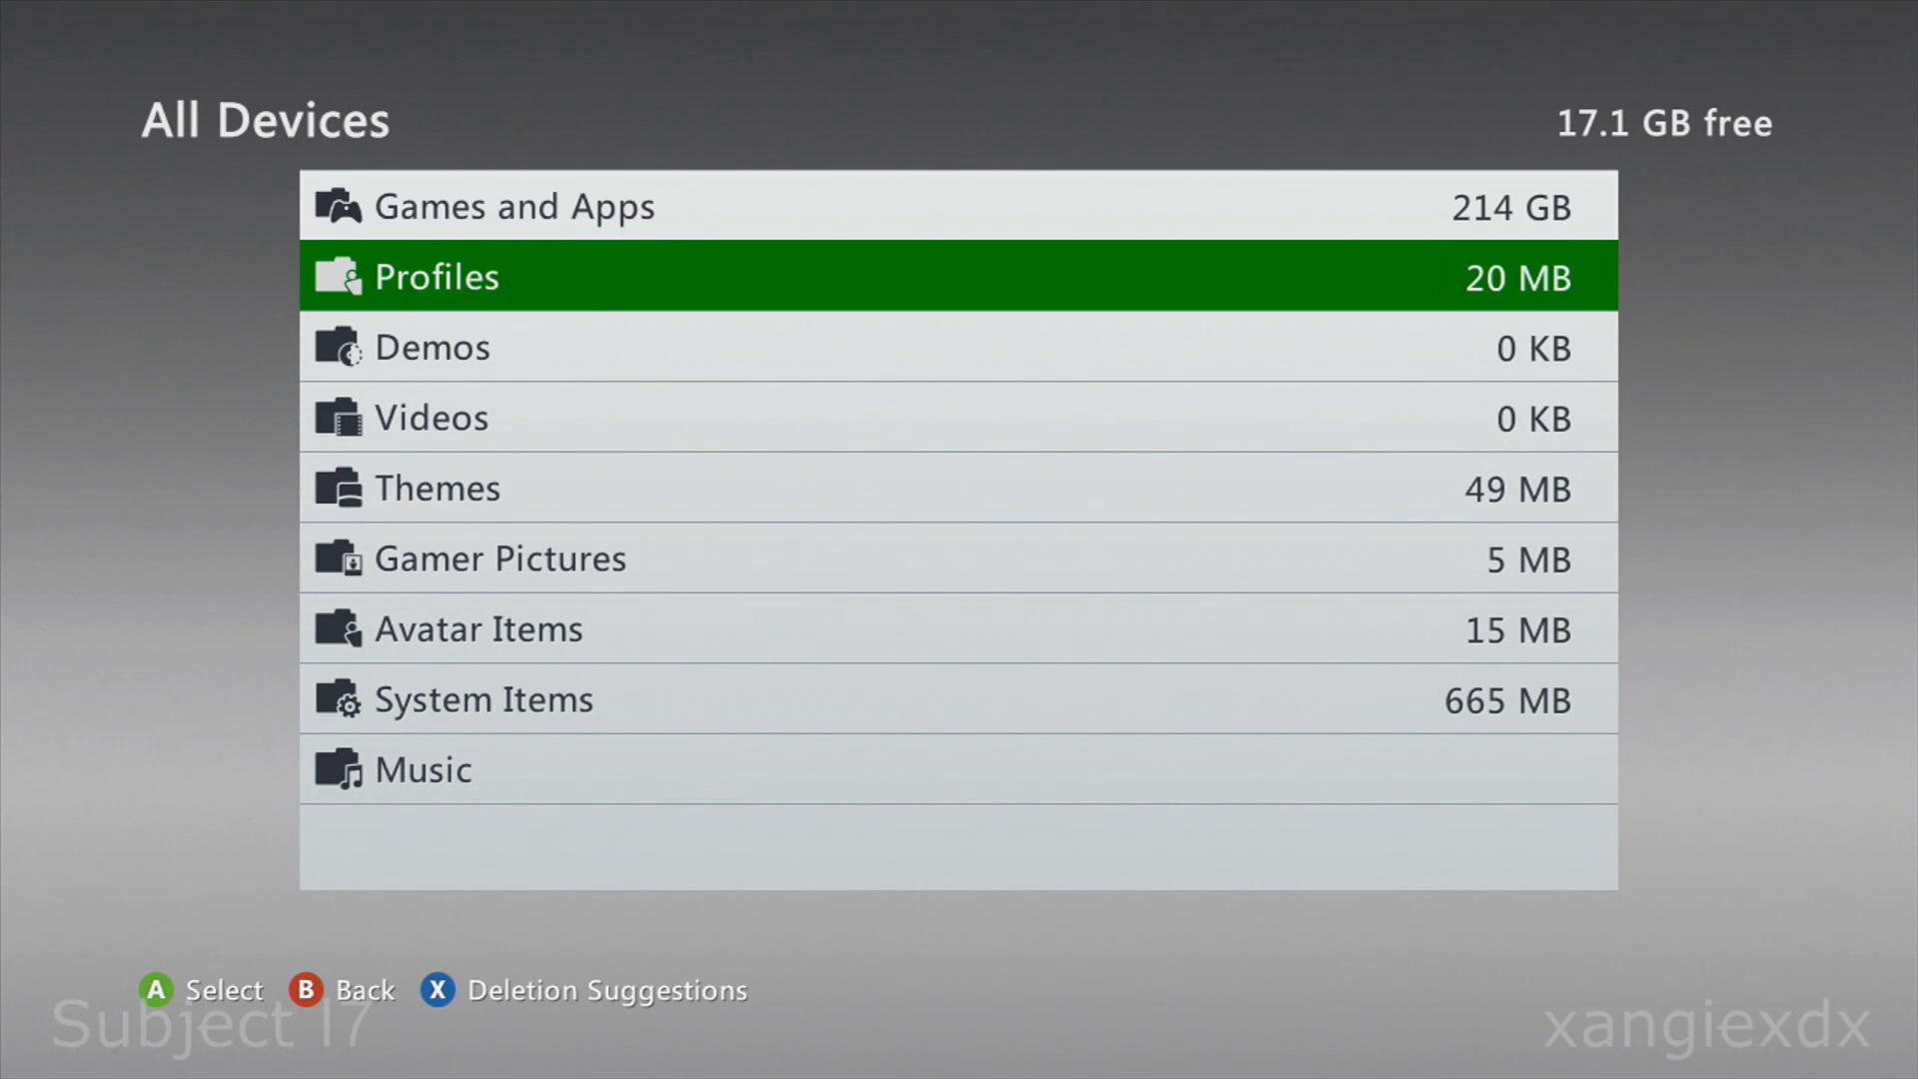
pyautogui.press('Return')
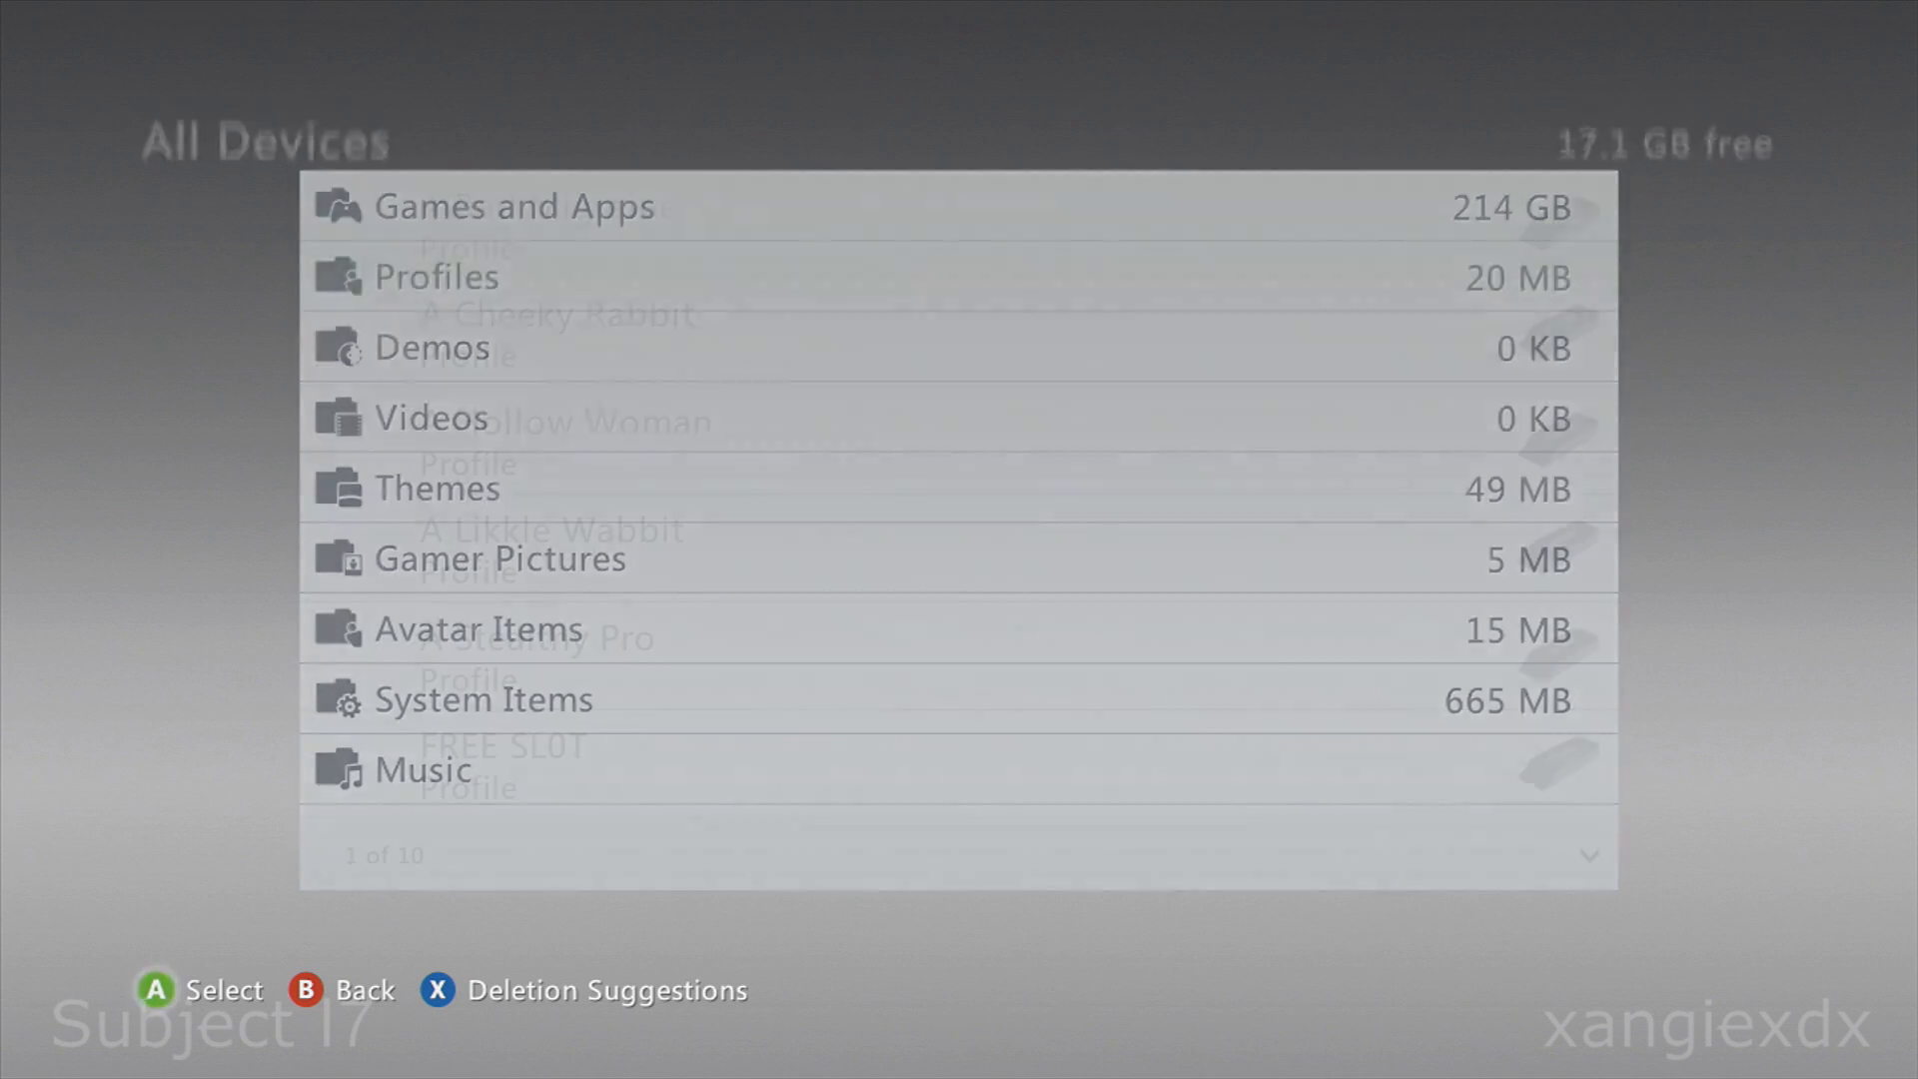
pyautogui.press('pagedown')
pyautogui.press('pagedown')
pyautogui.press('Up')
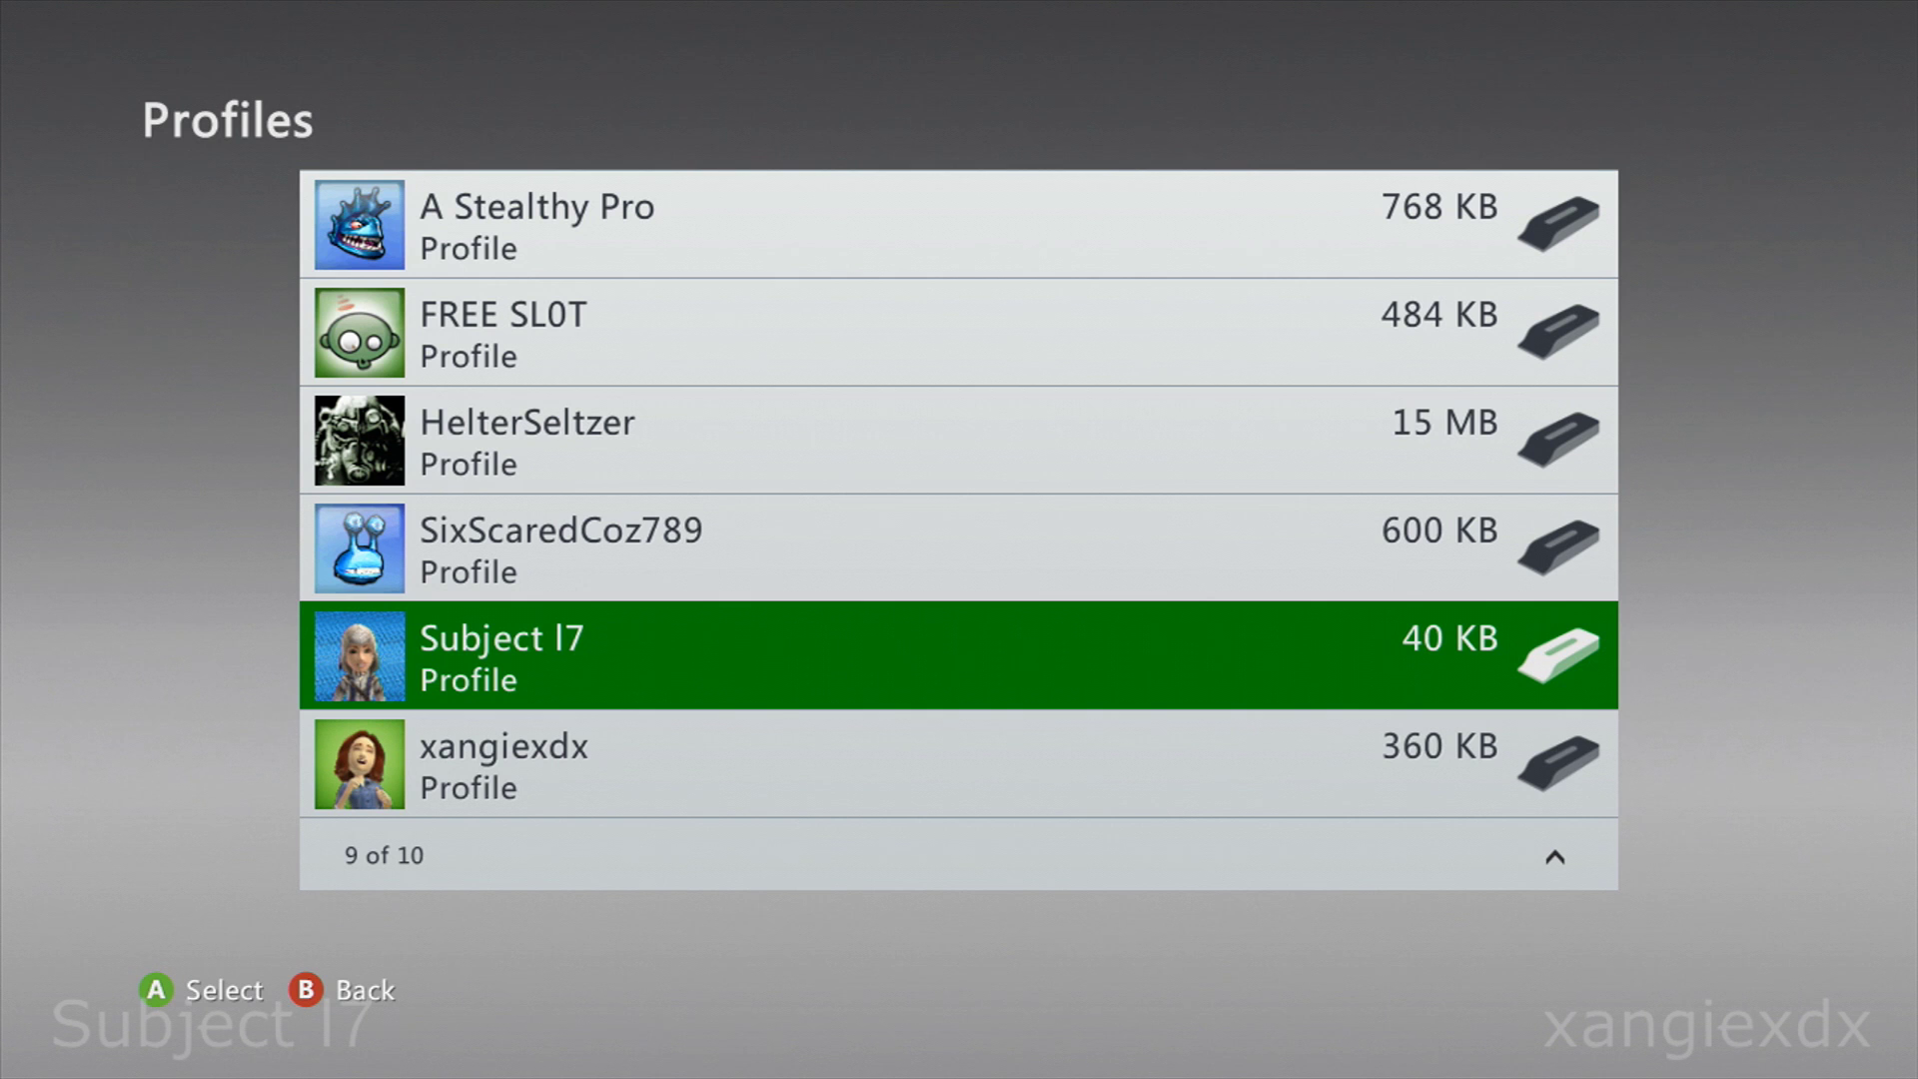
pyautogui.press('Return')
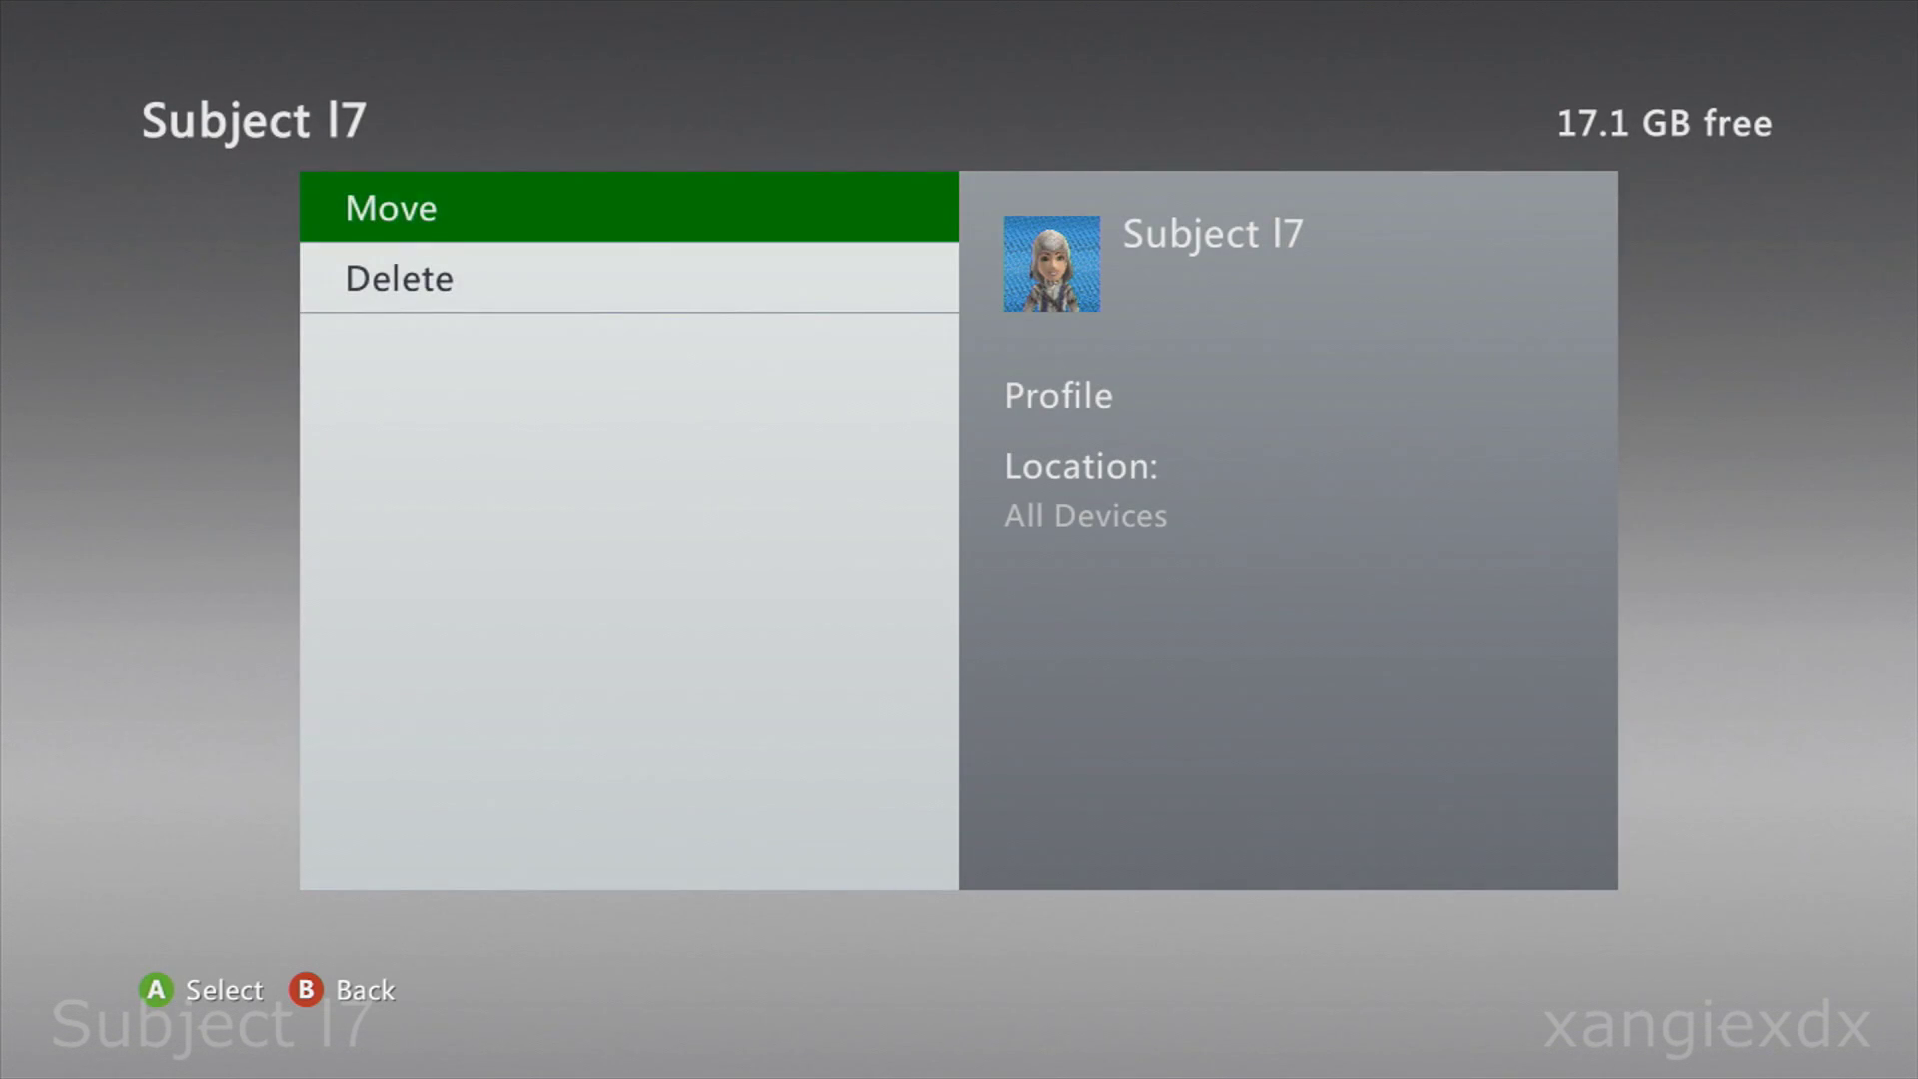
pyautogui.press('Down')
pyautogui.press('Return')
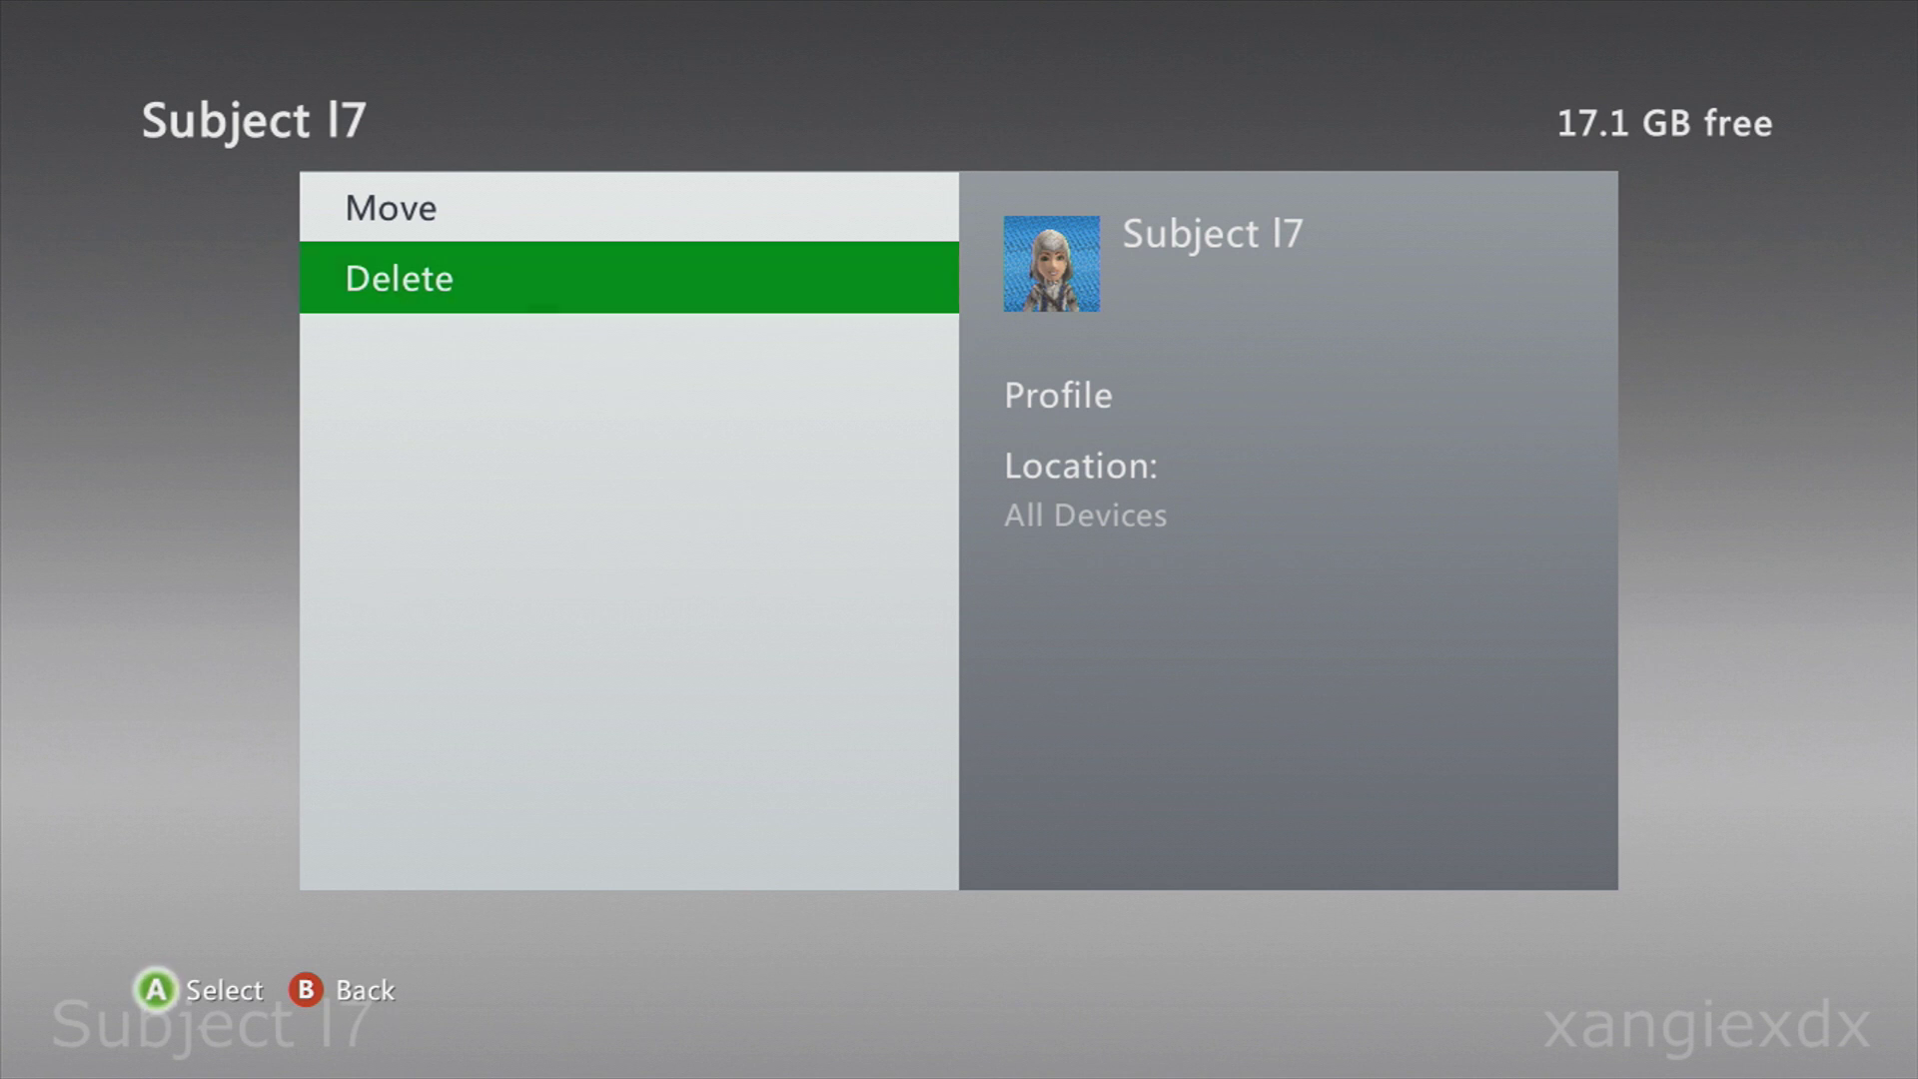
pyautogui.press('Up')
pyautogui.press('Up')
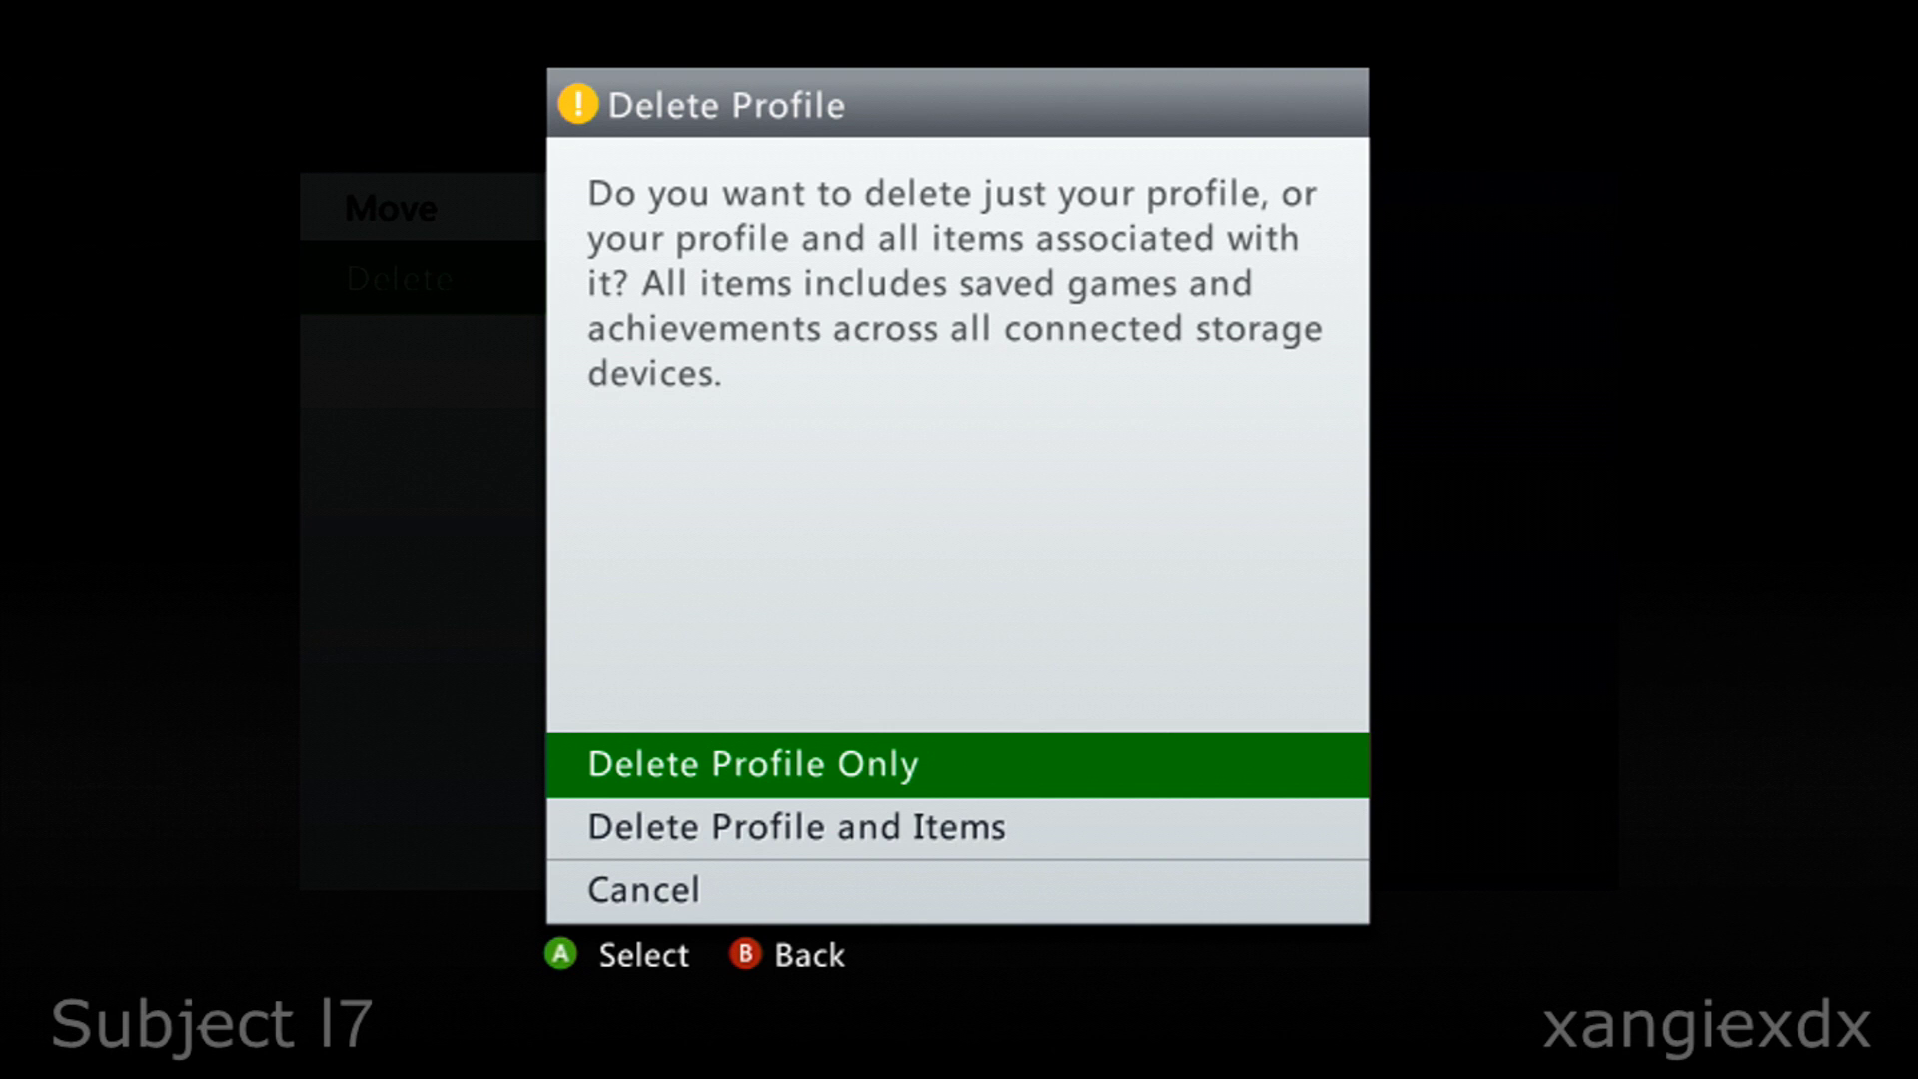
pyautogui.press('Return')
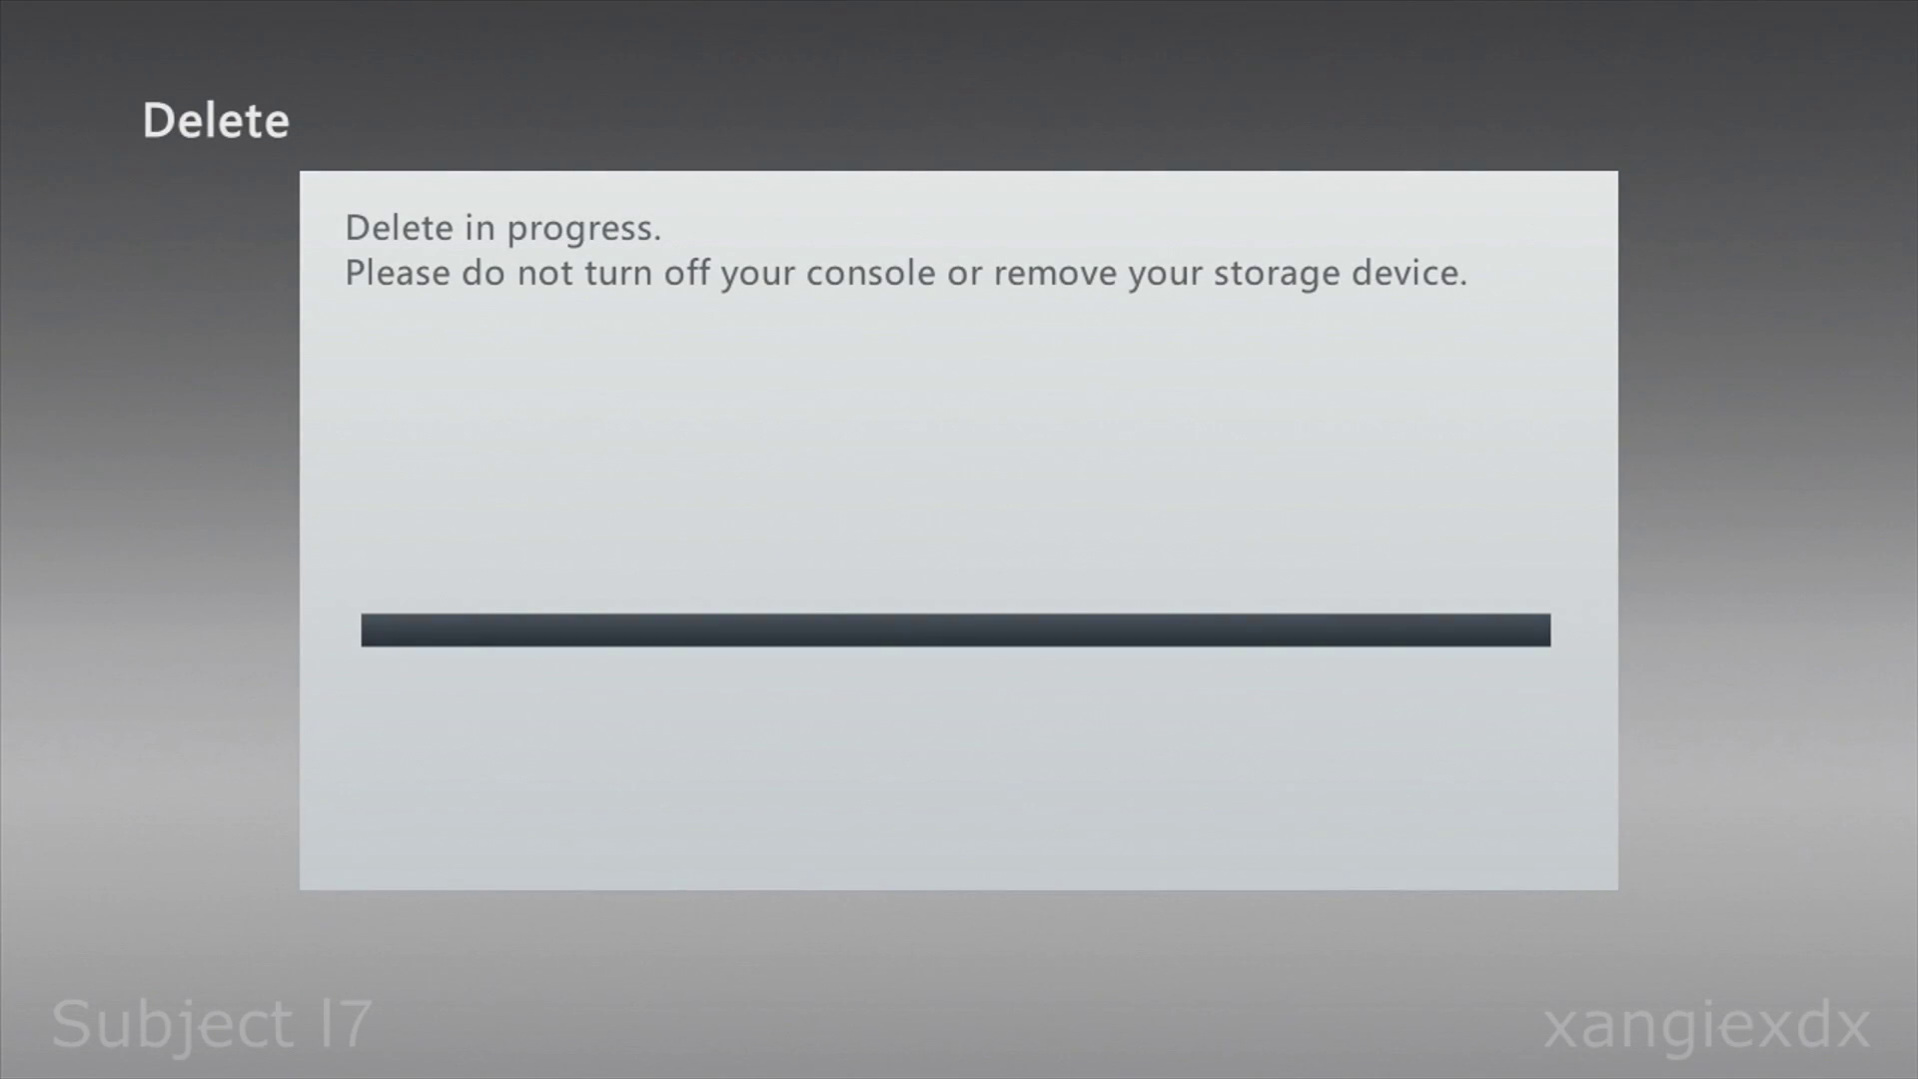
pyautogui.press('Escape')
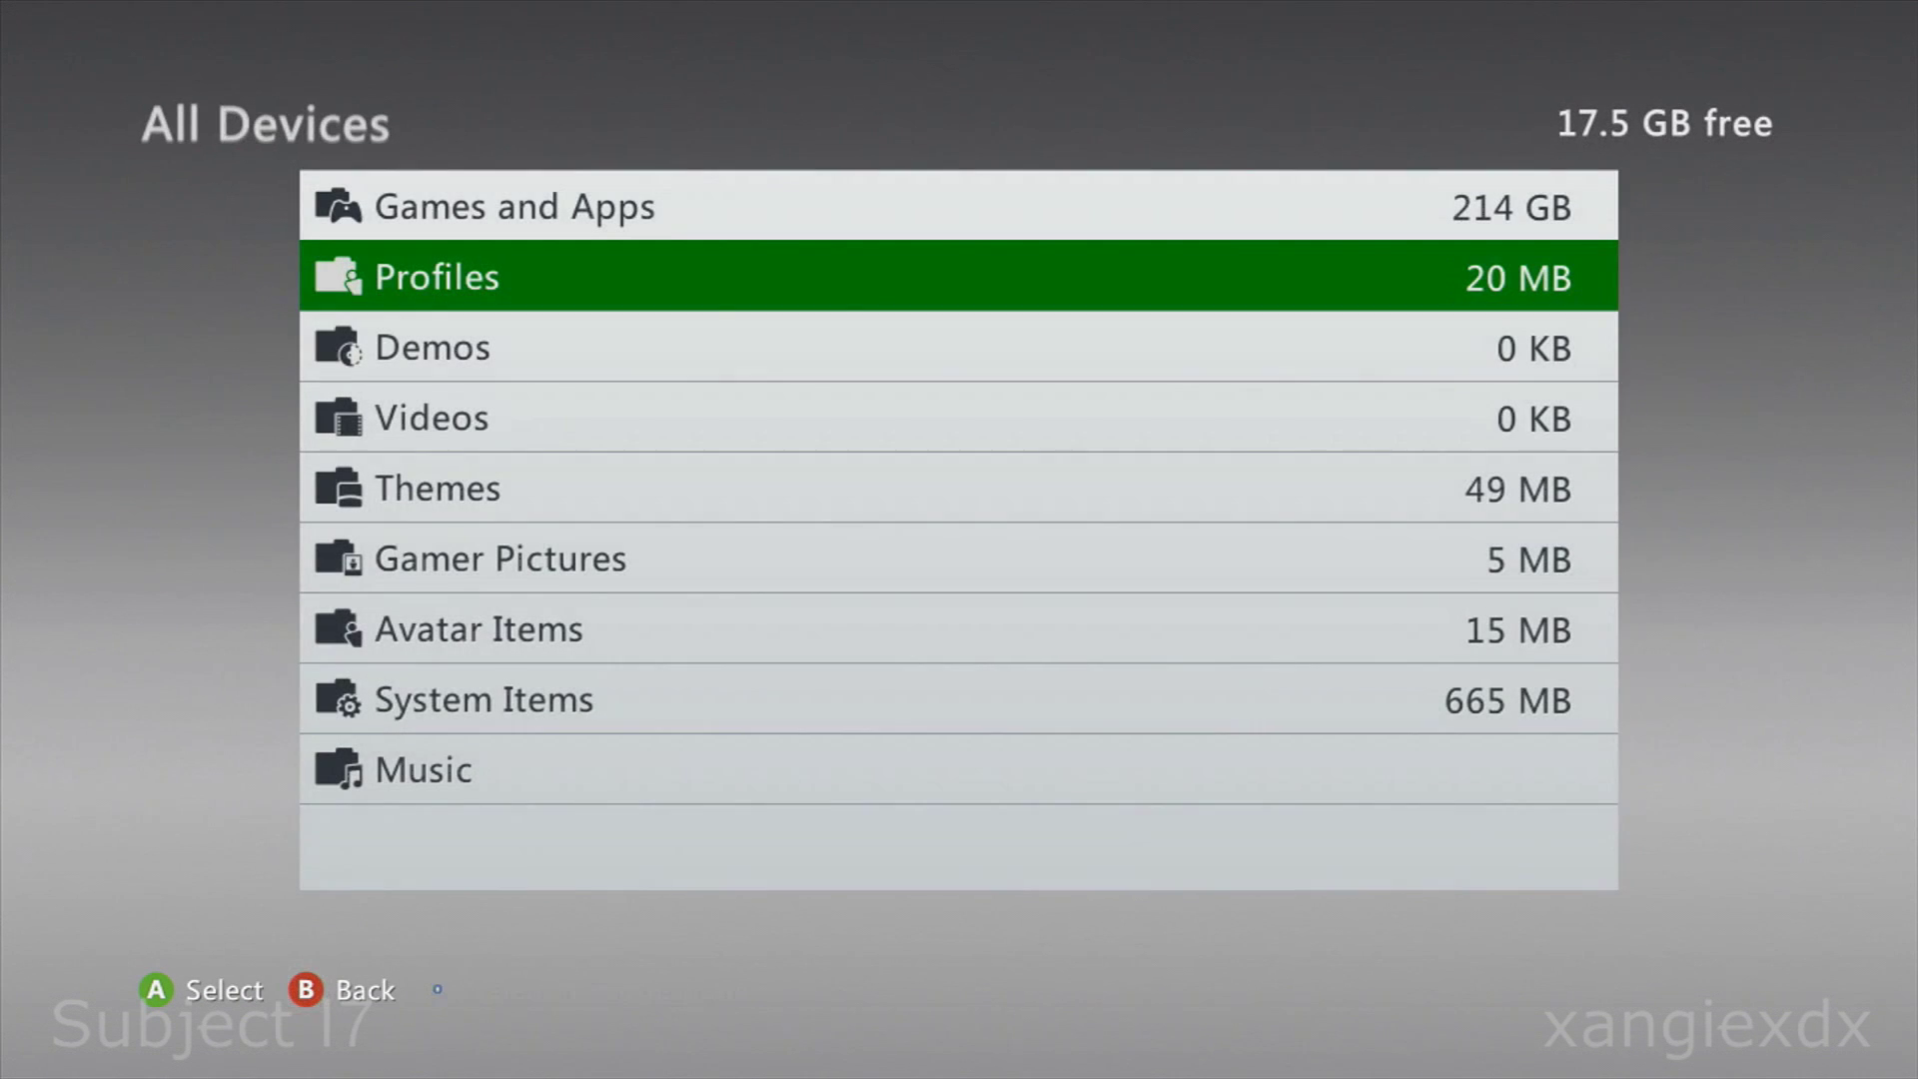
# Clear the hard drive's system cache from its device options
pyautogui.press('Escape')
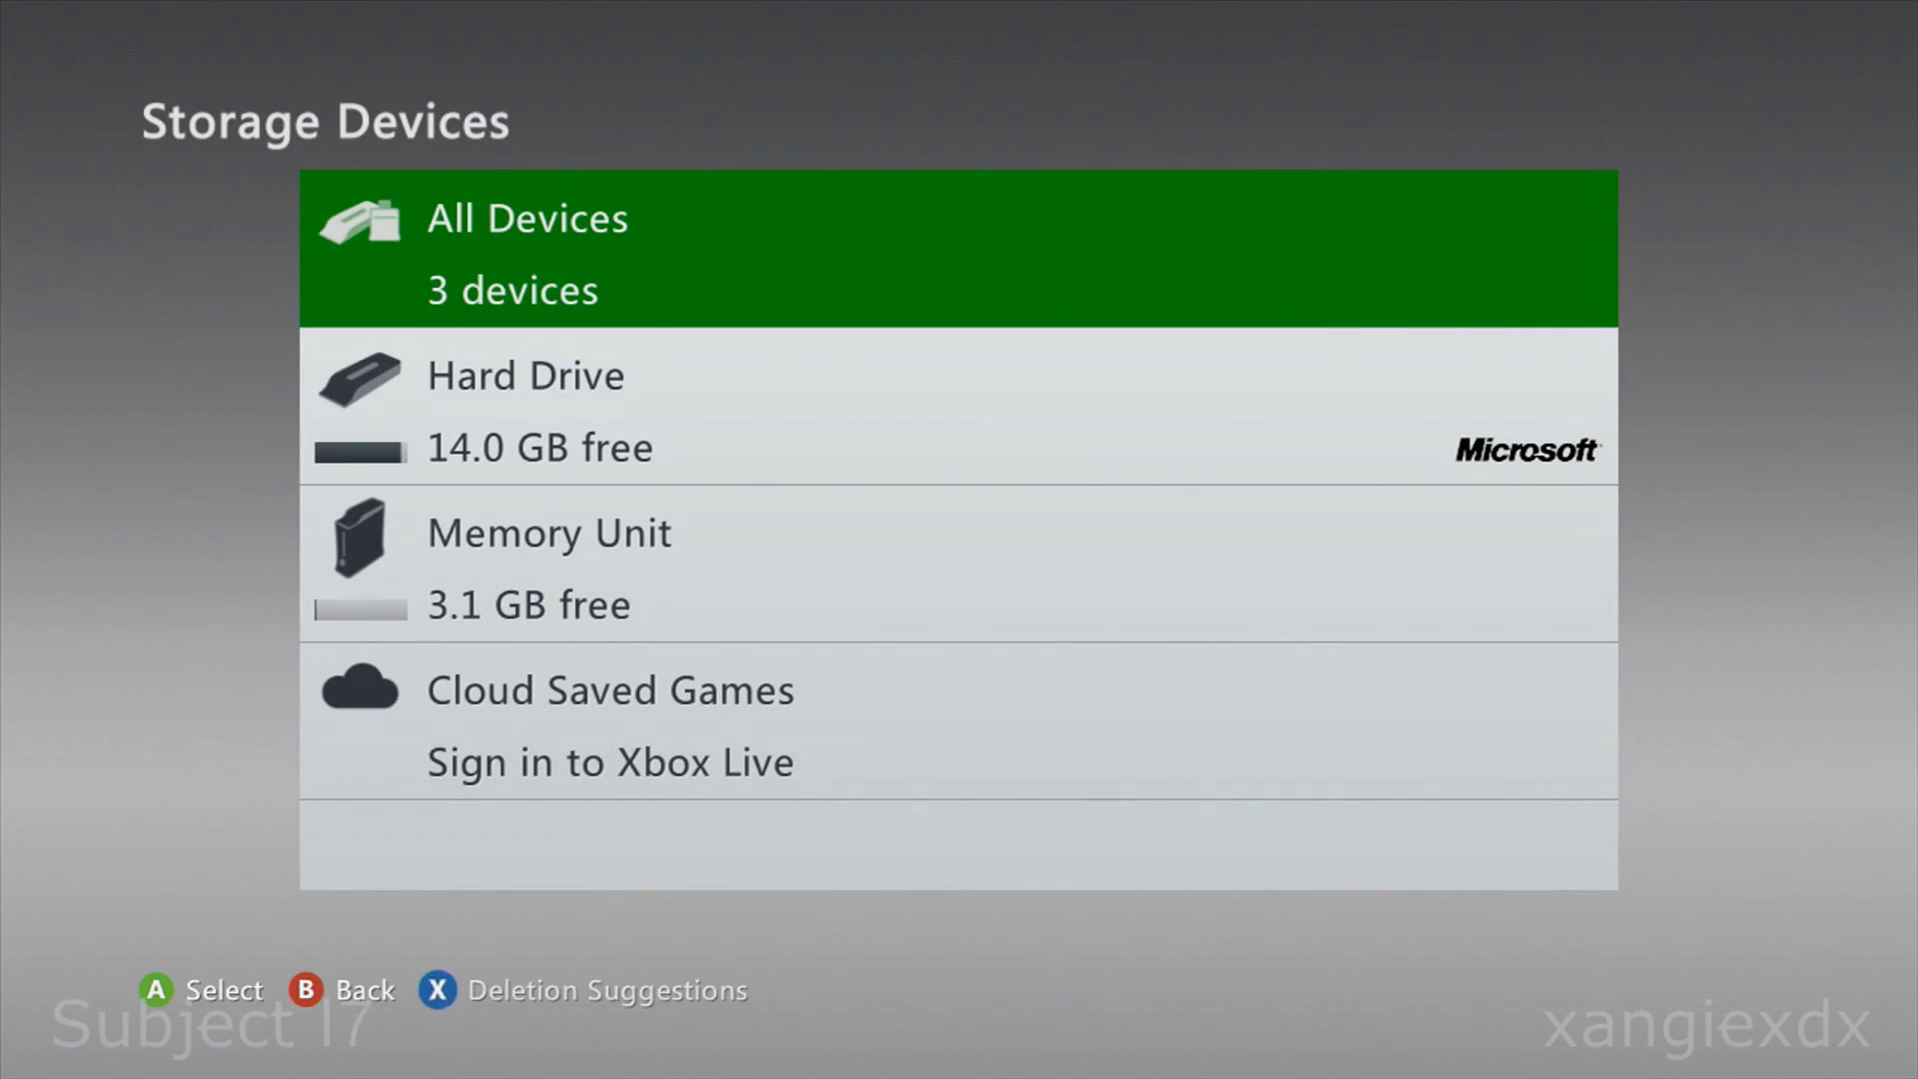
pyautogui.press('Down')
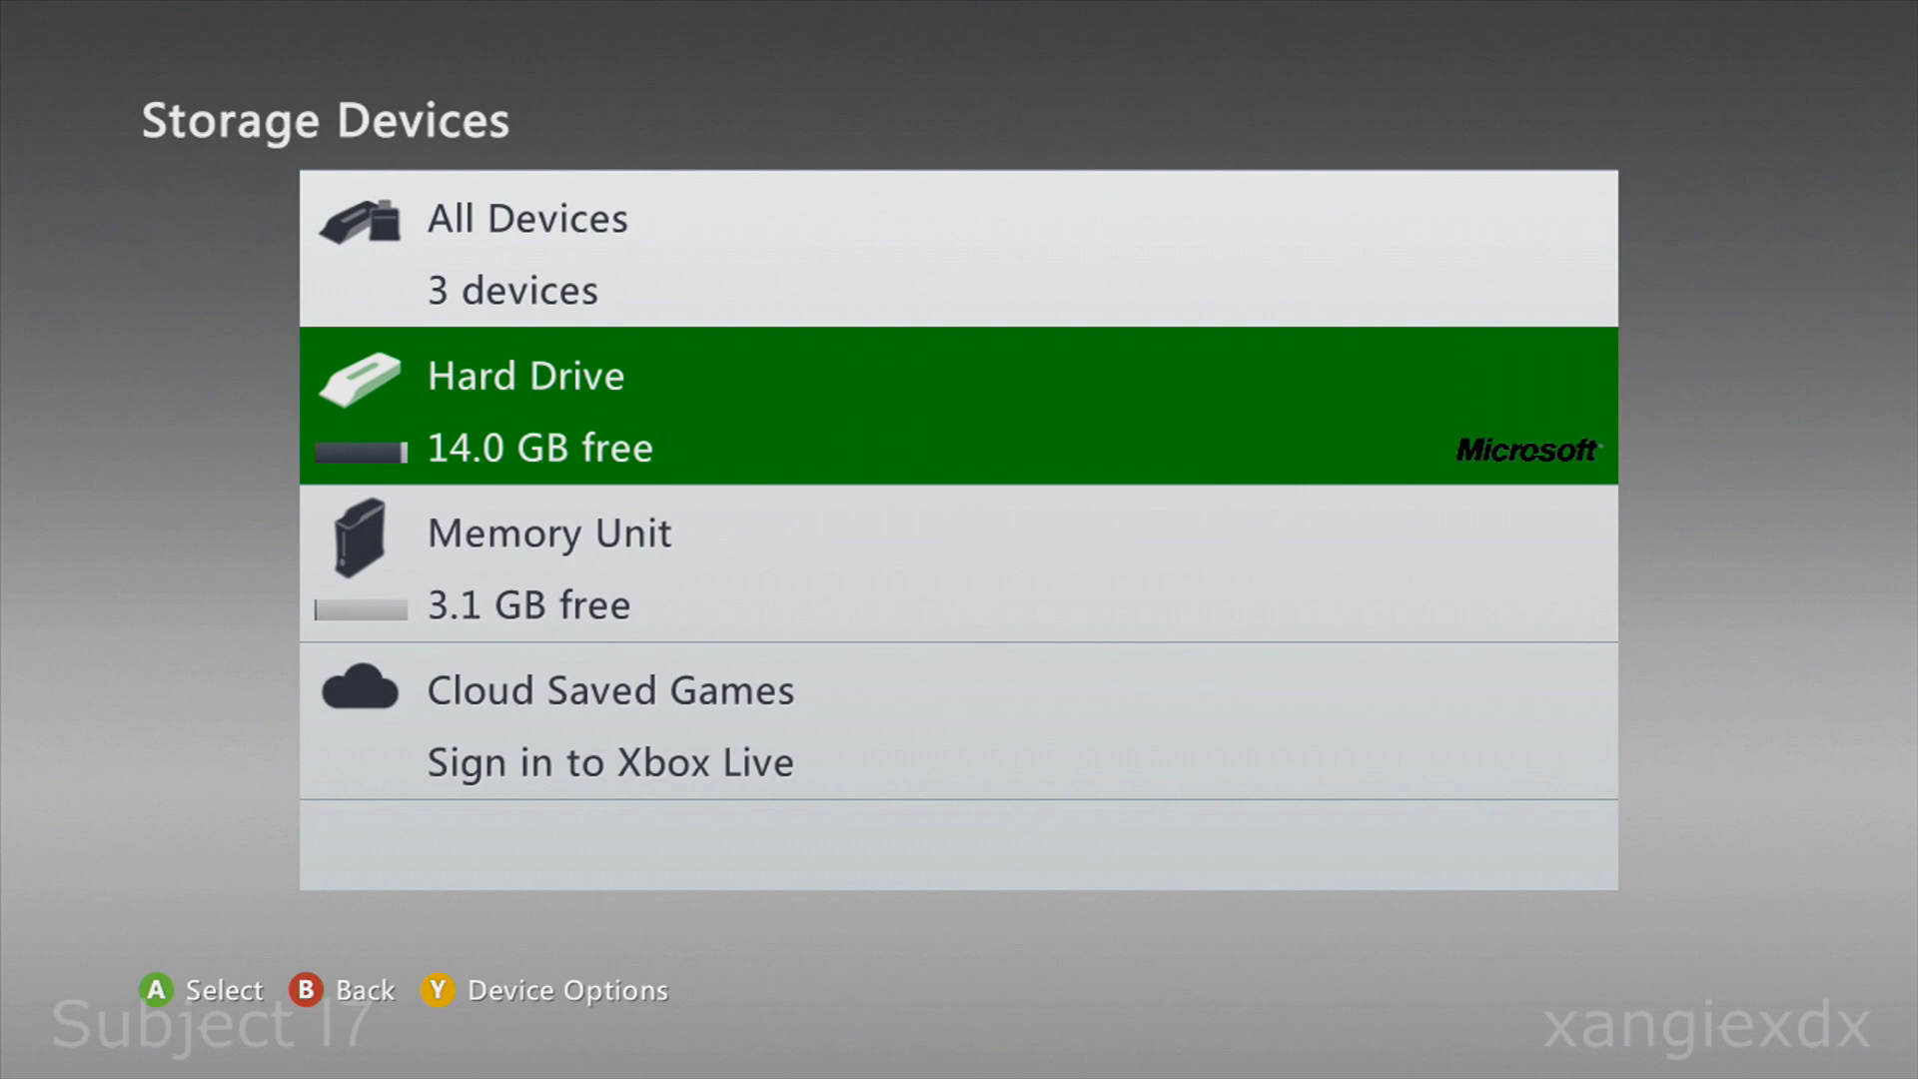
pyautogui.press('y')
pyautogui.press('Down')
pyautogui.press('Down')
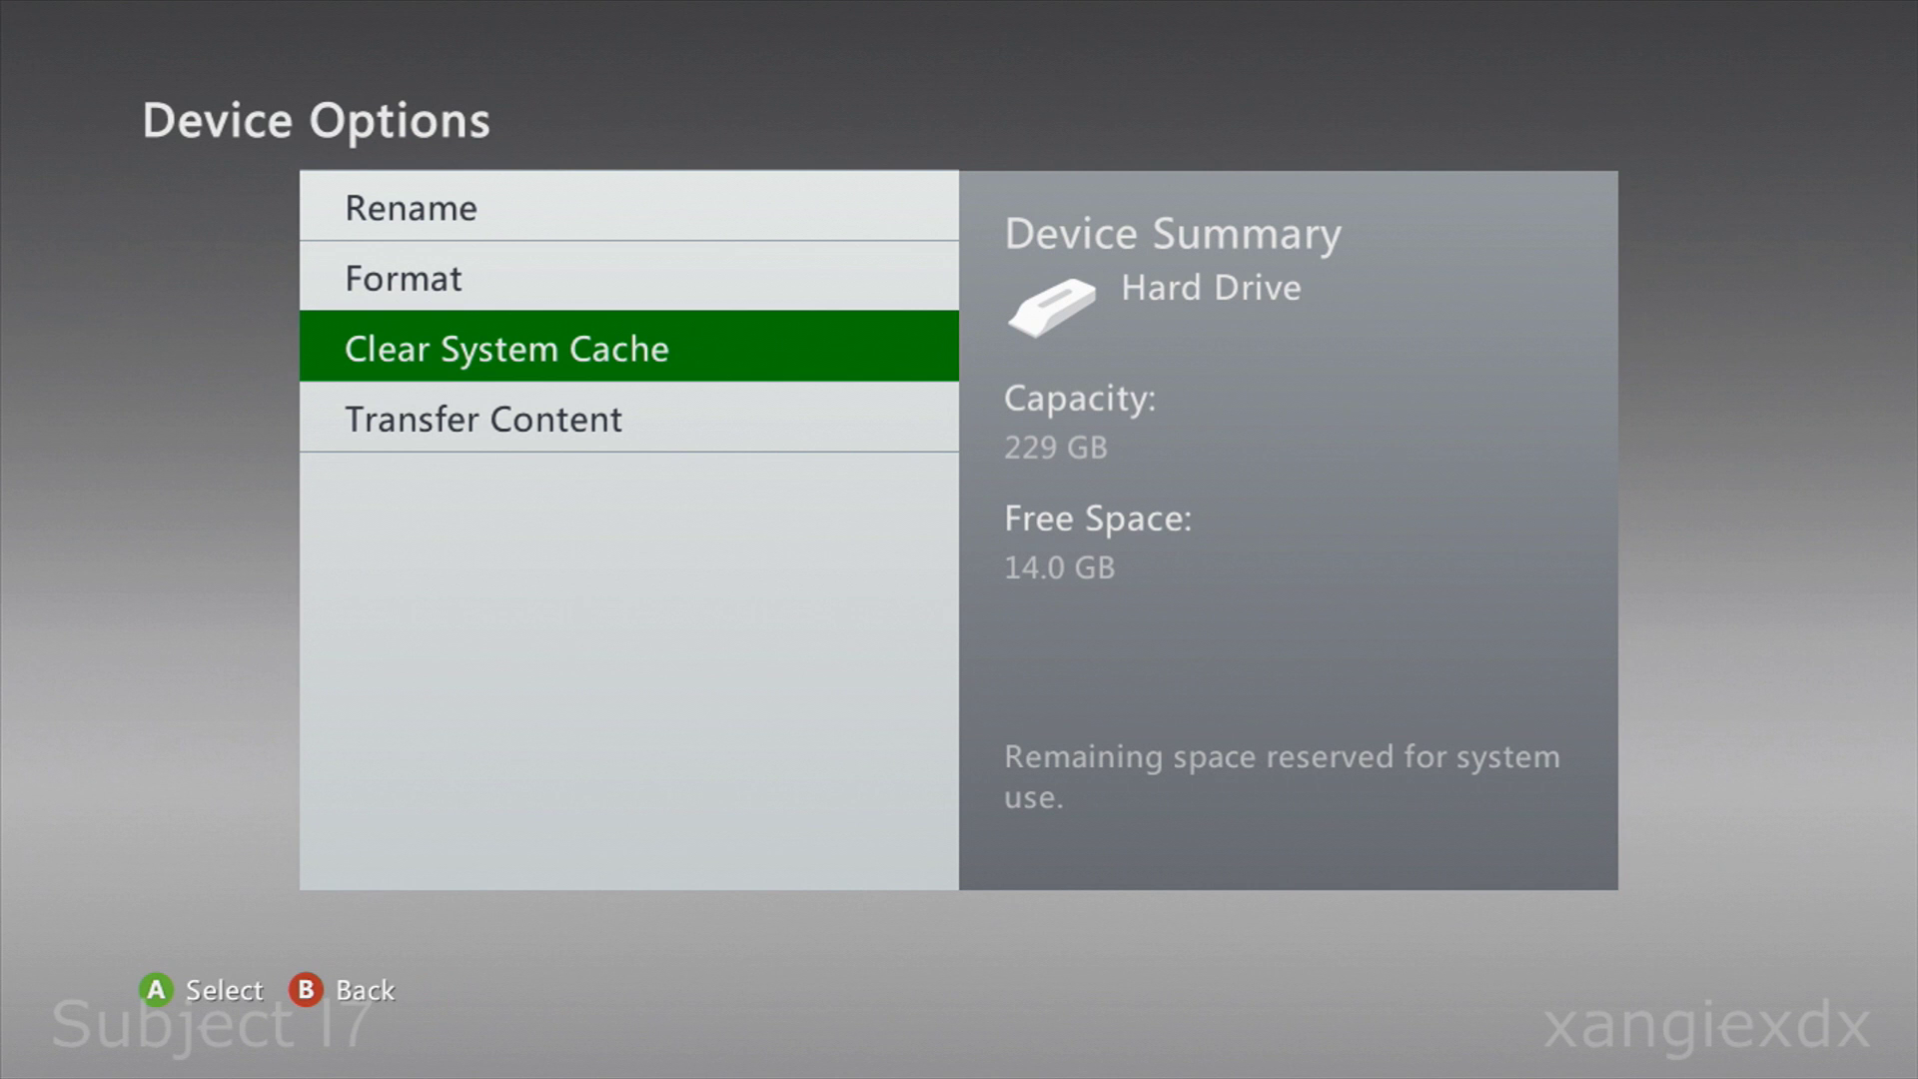
pyautogui.press('Return')
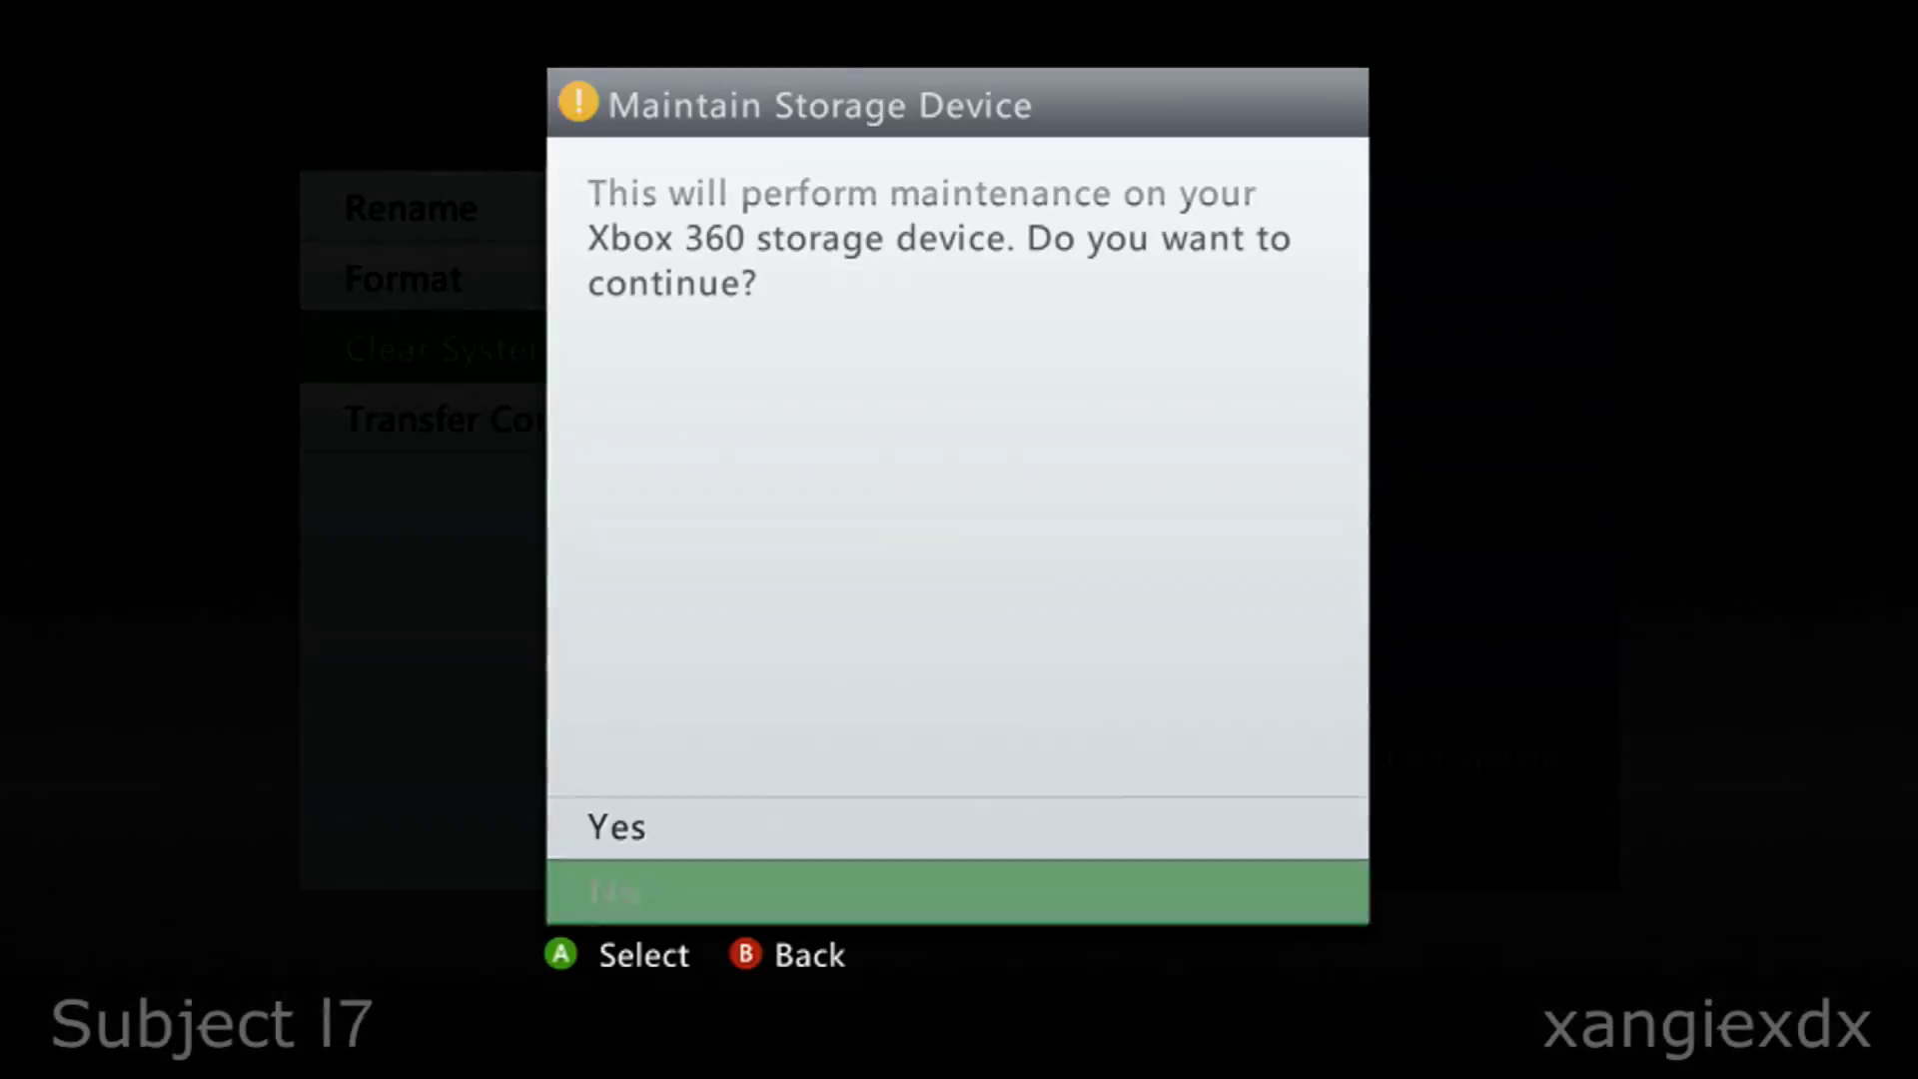
pyautogui.press('Up')
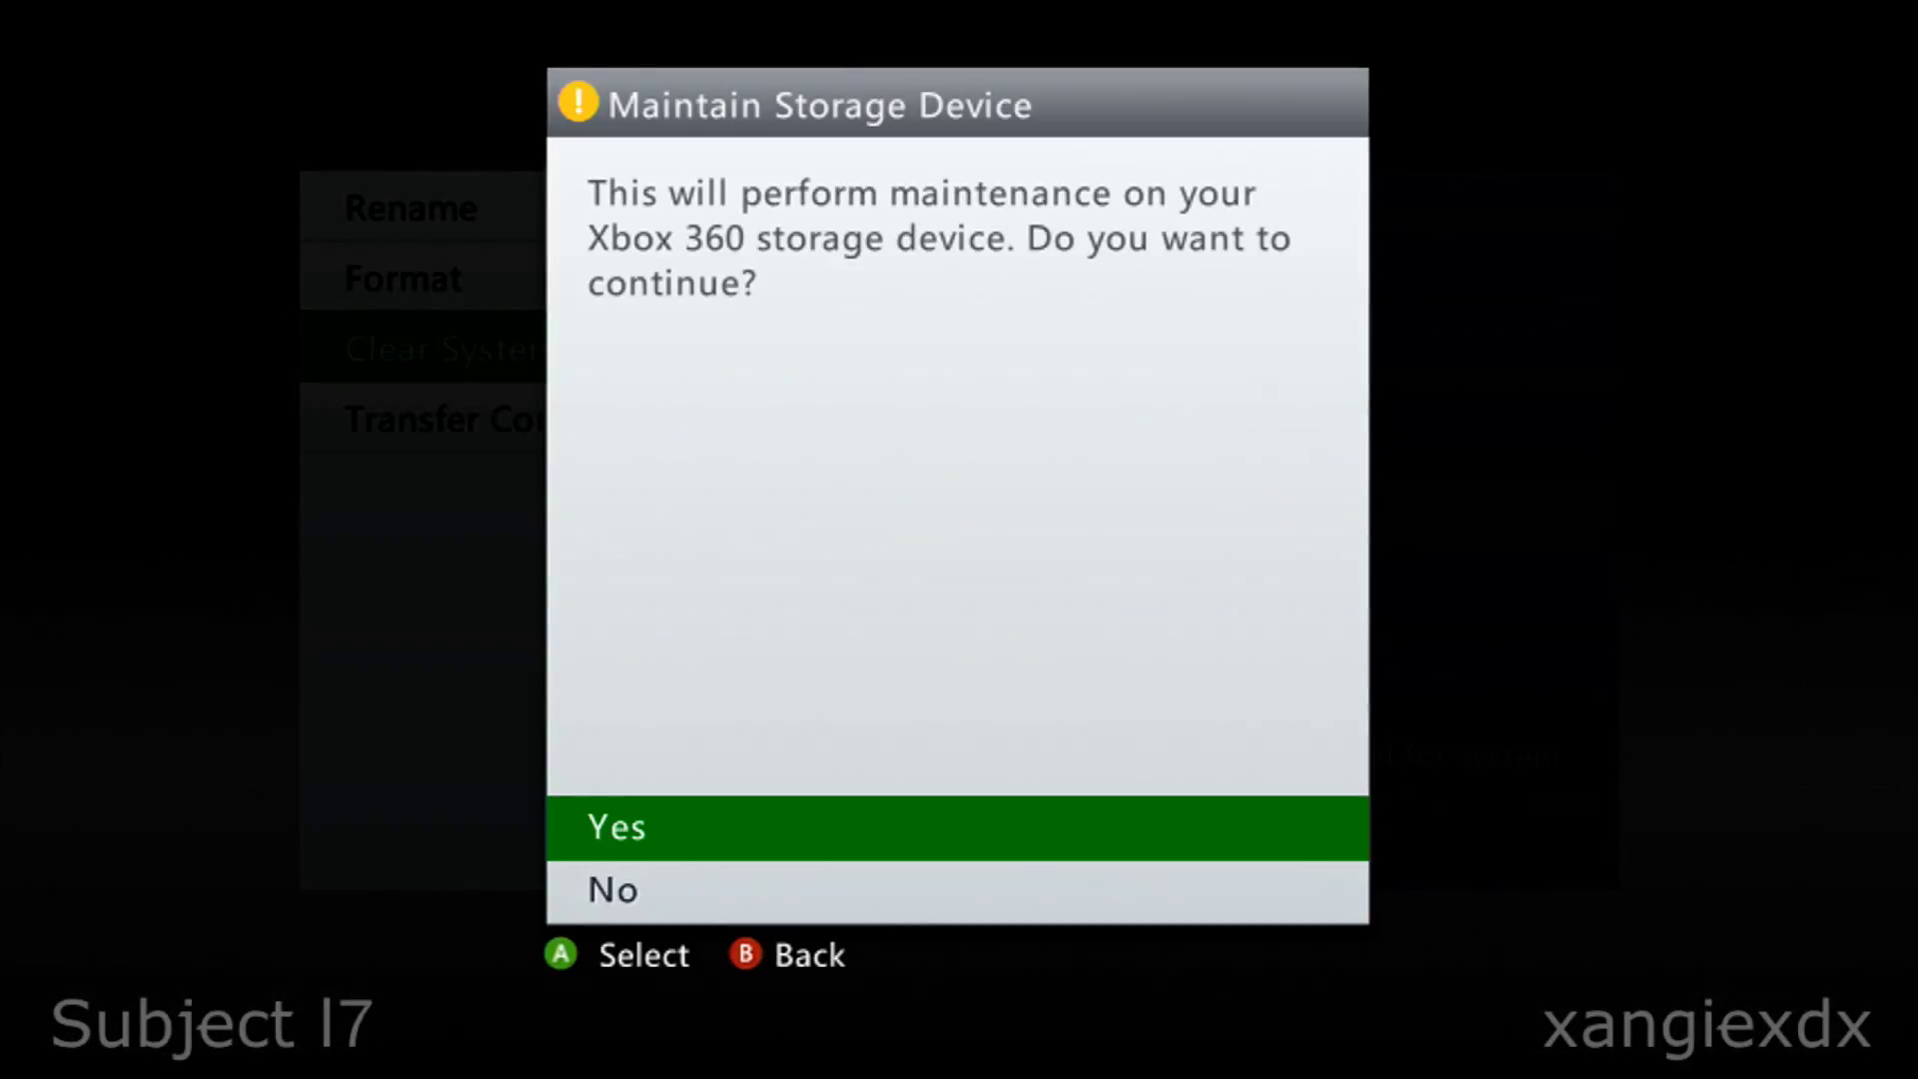
pyautogui.press('Return')
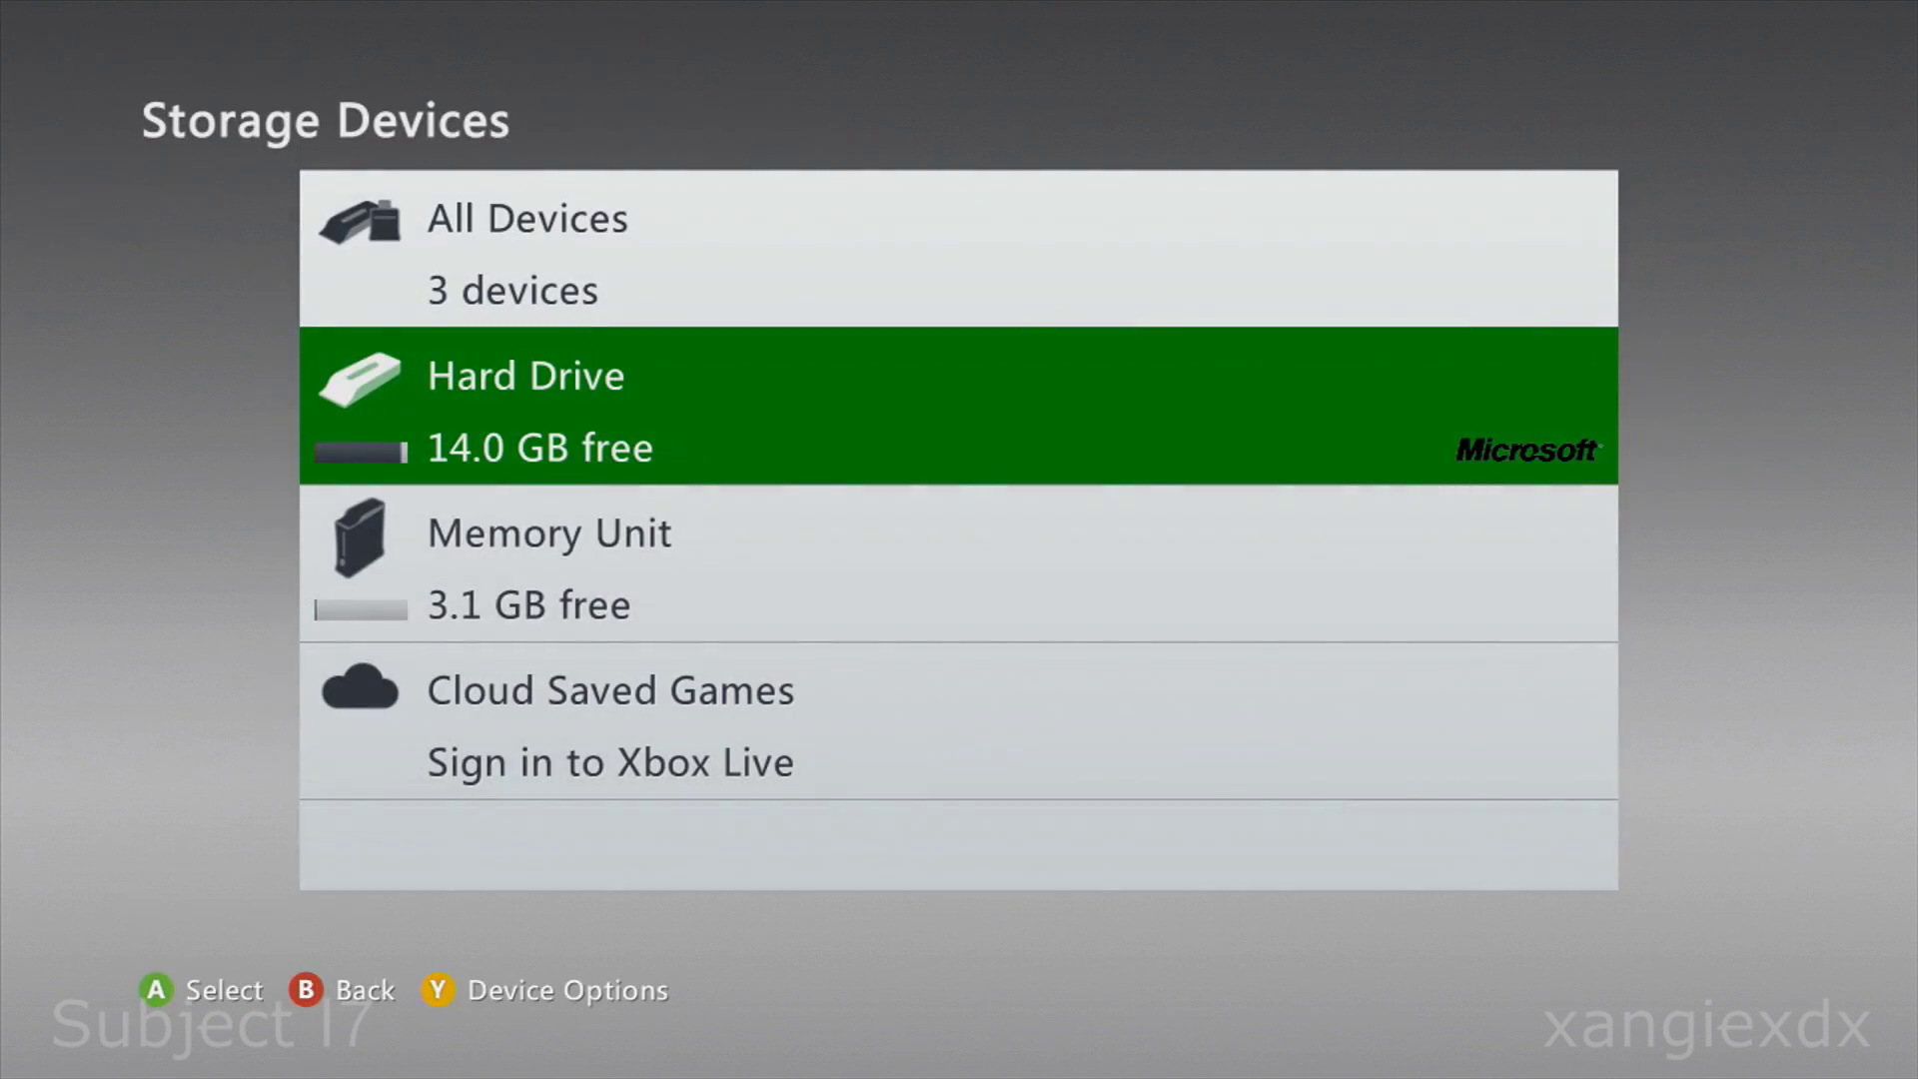
# Clear the system cache twice more, leaving the hard drive with 14.0 GB free
pyautogui.press('y')
pyautogui.press('Down')
pyautogui.press('Down')
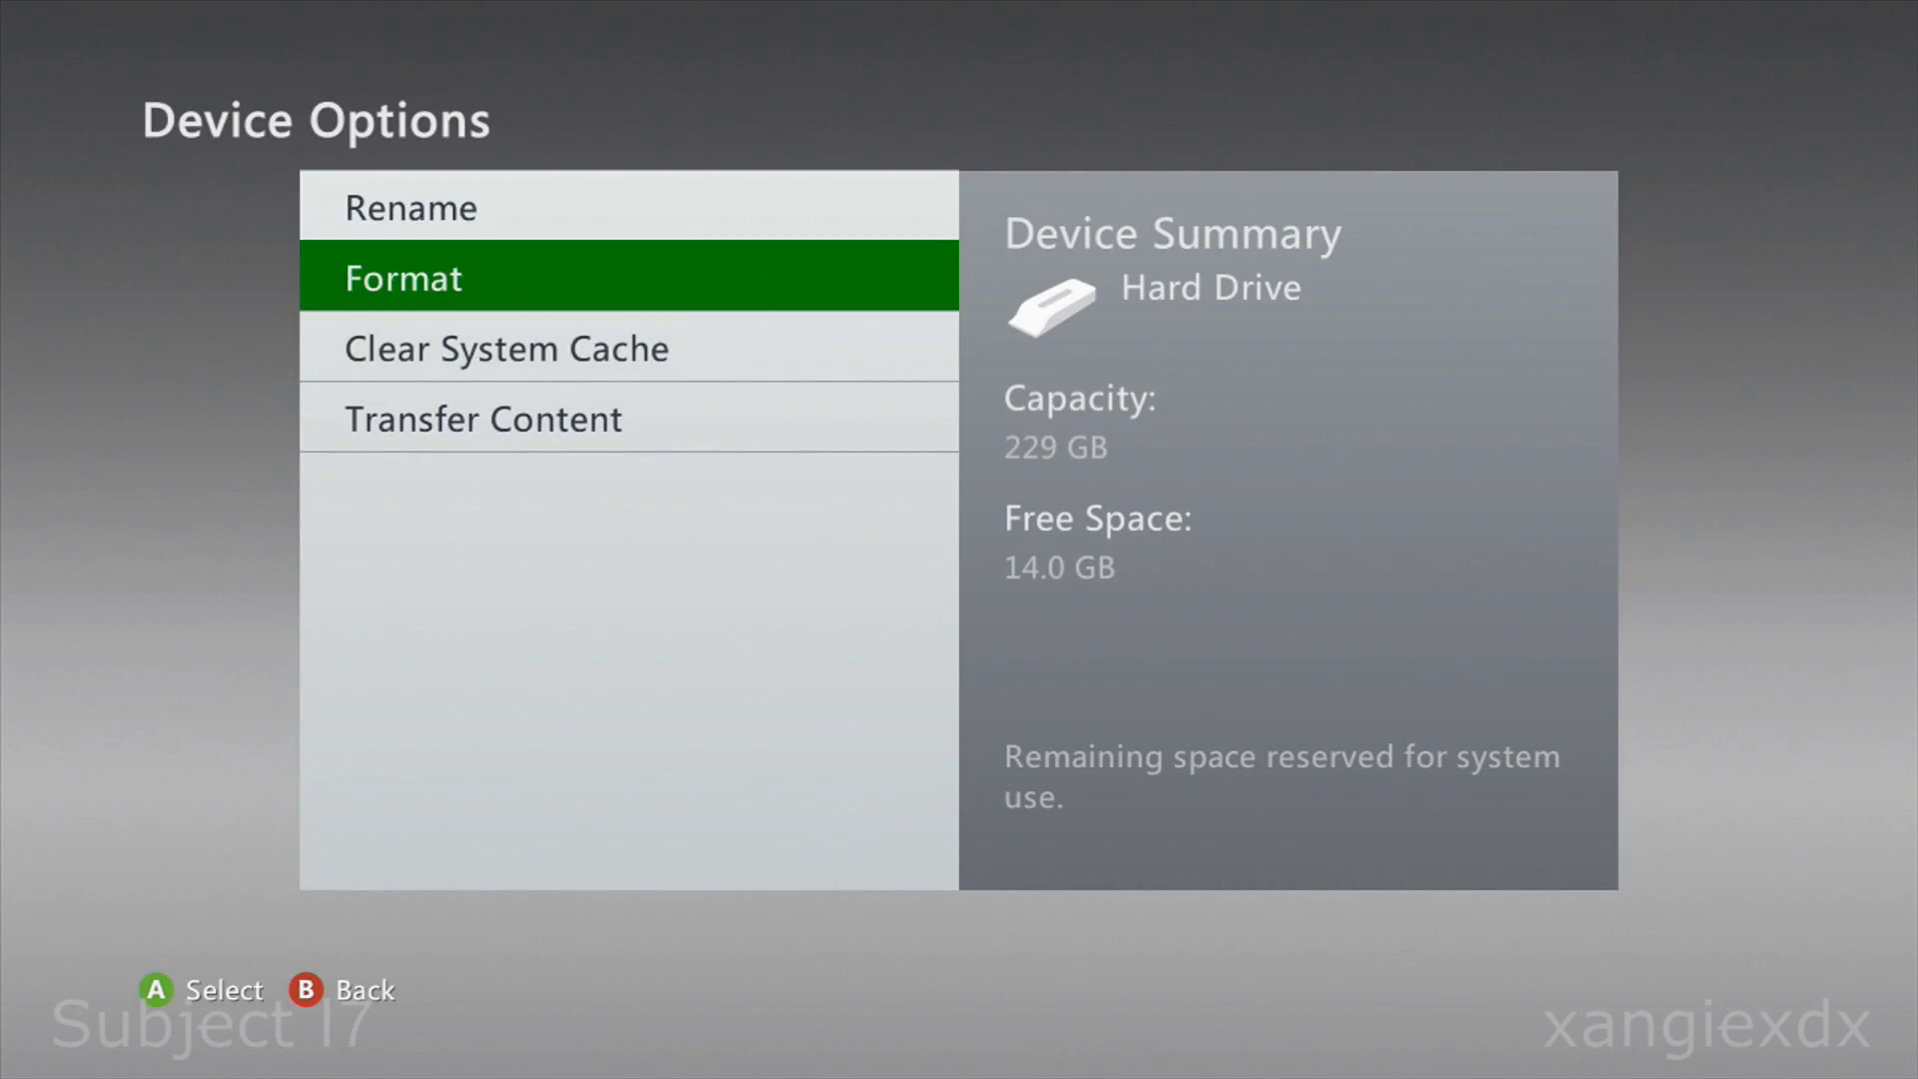
pyautogui.press('Return')
pyautogui.press('Up')
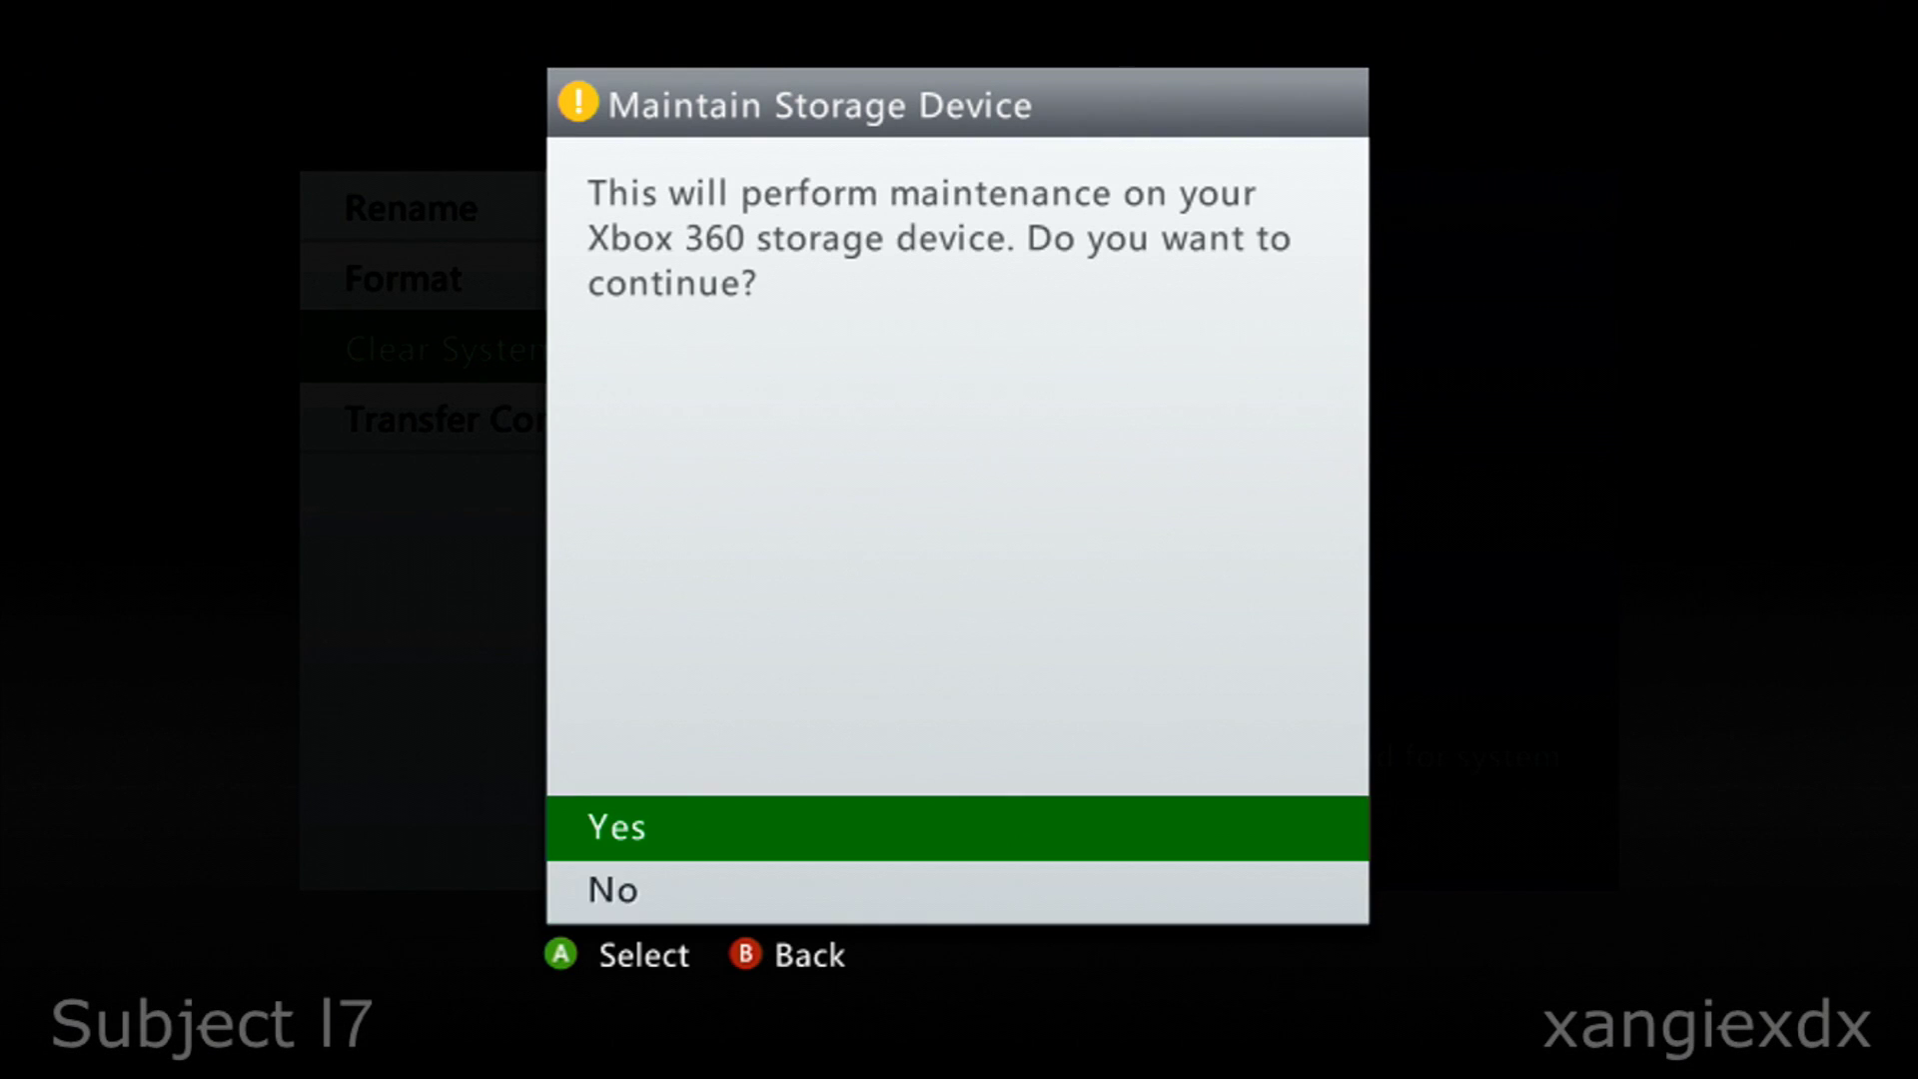
pyautogui.press('Return')
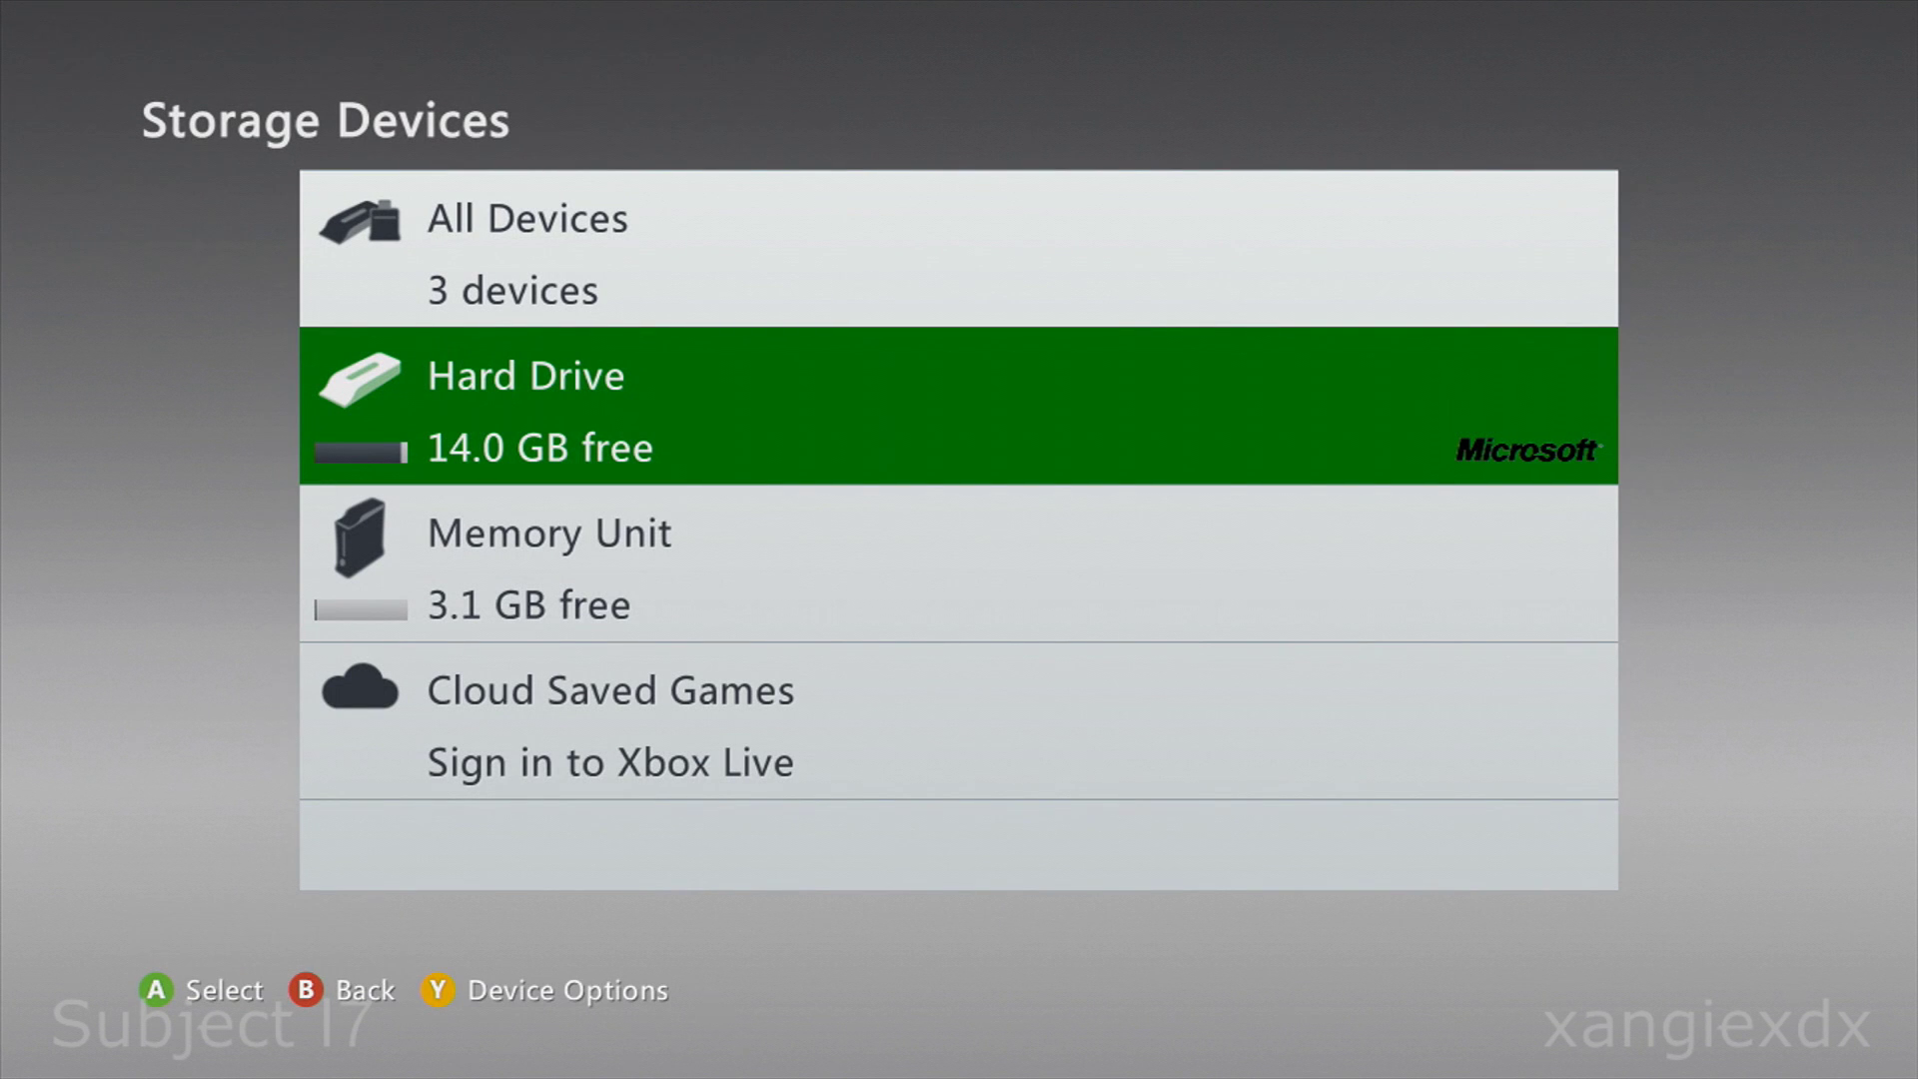
pyautogui.press('y')
pyautogui.press('Down')
pyautogui.press('Down')
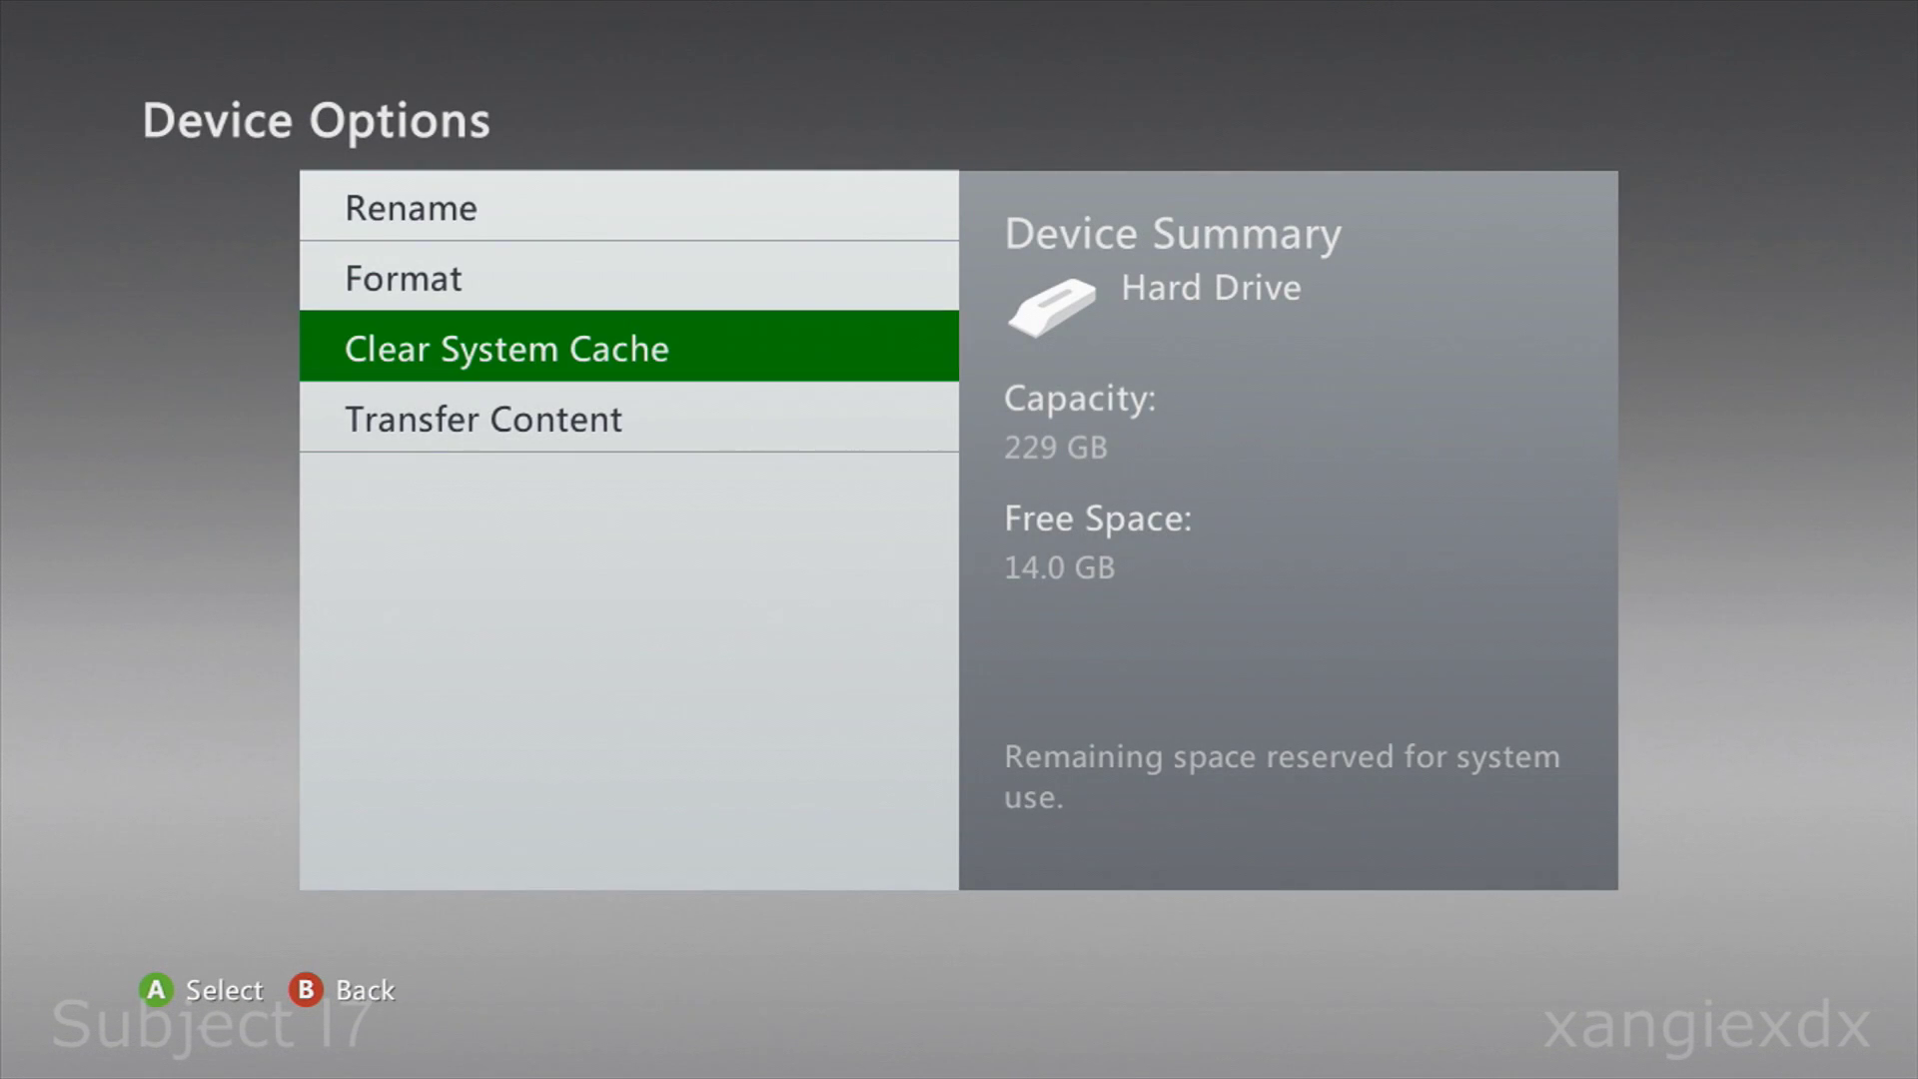
pyautogui.press('Up')
pyautogui.press('Return')
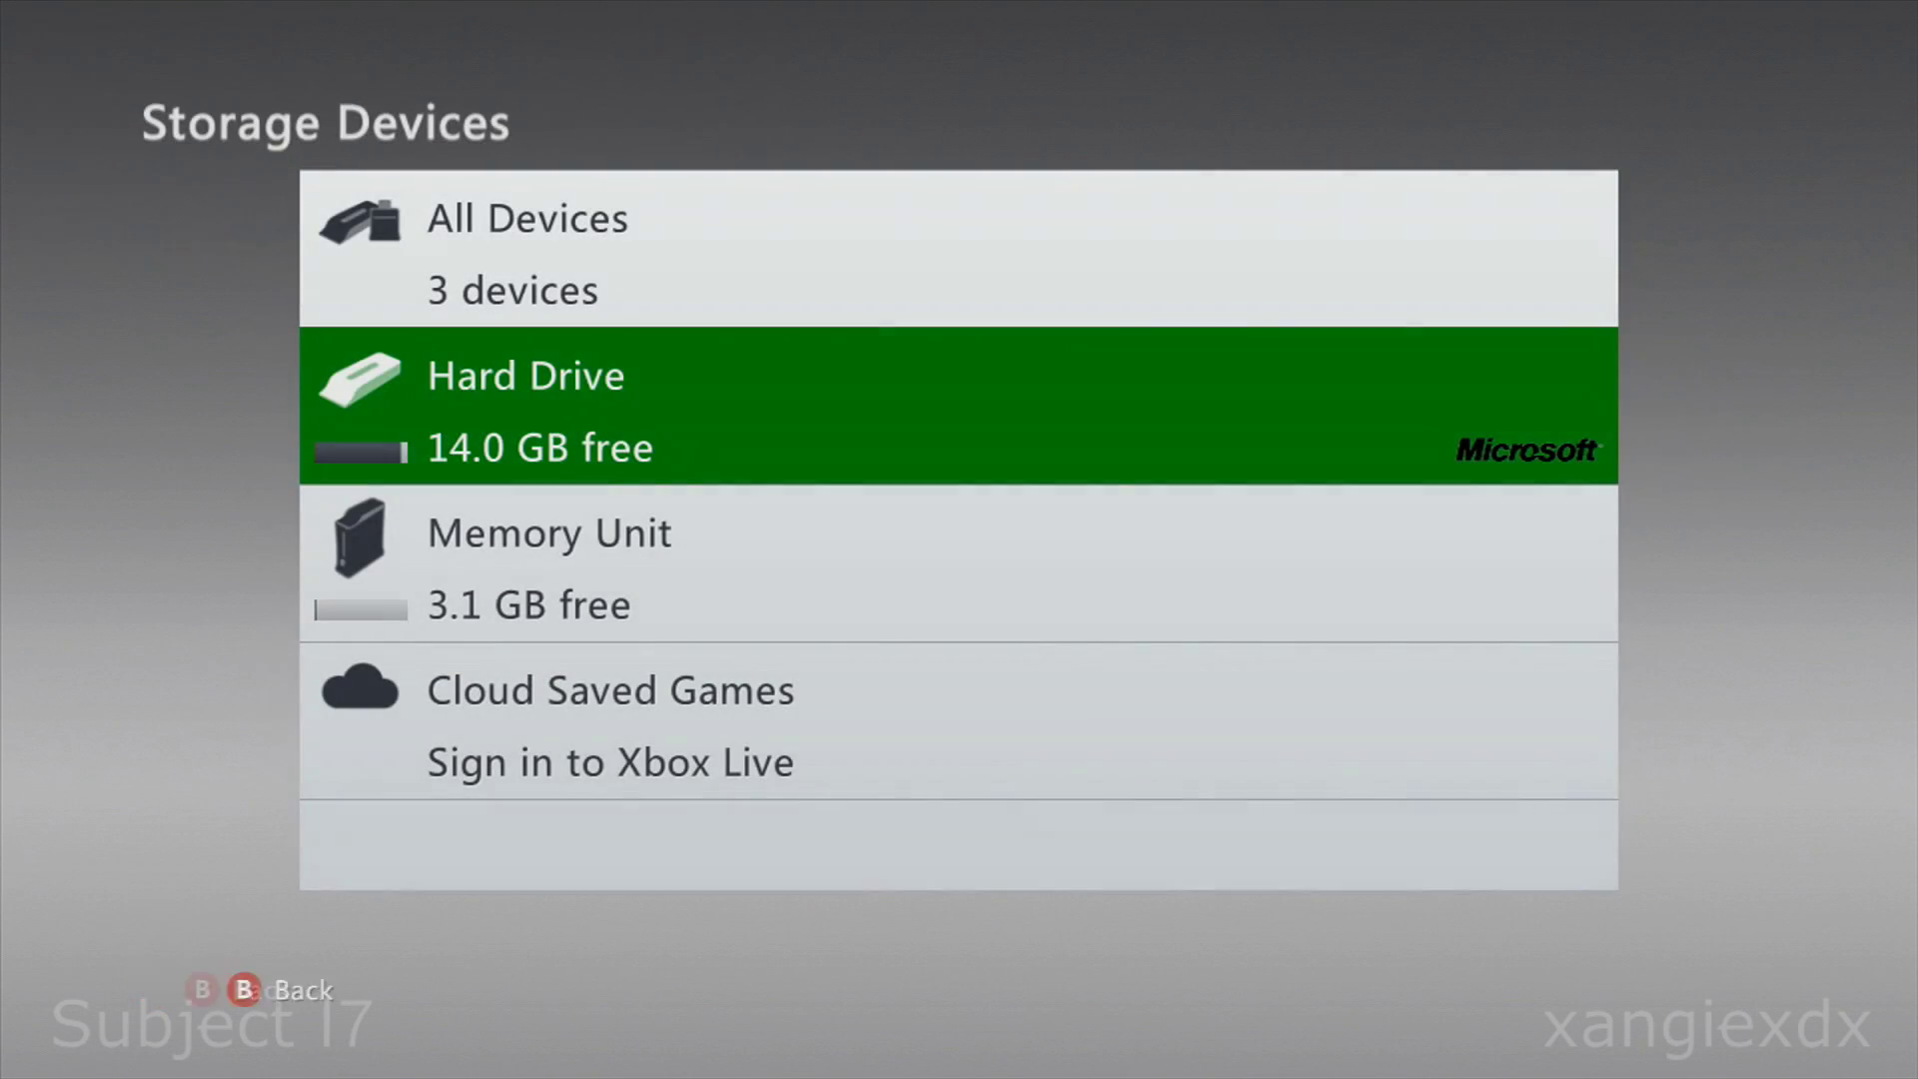
# Back out to the home dashboard and bring up the Turn Off Console prompt
pyautogui.press('Escape')
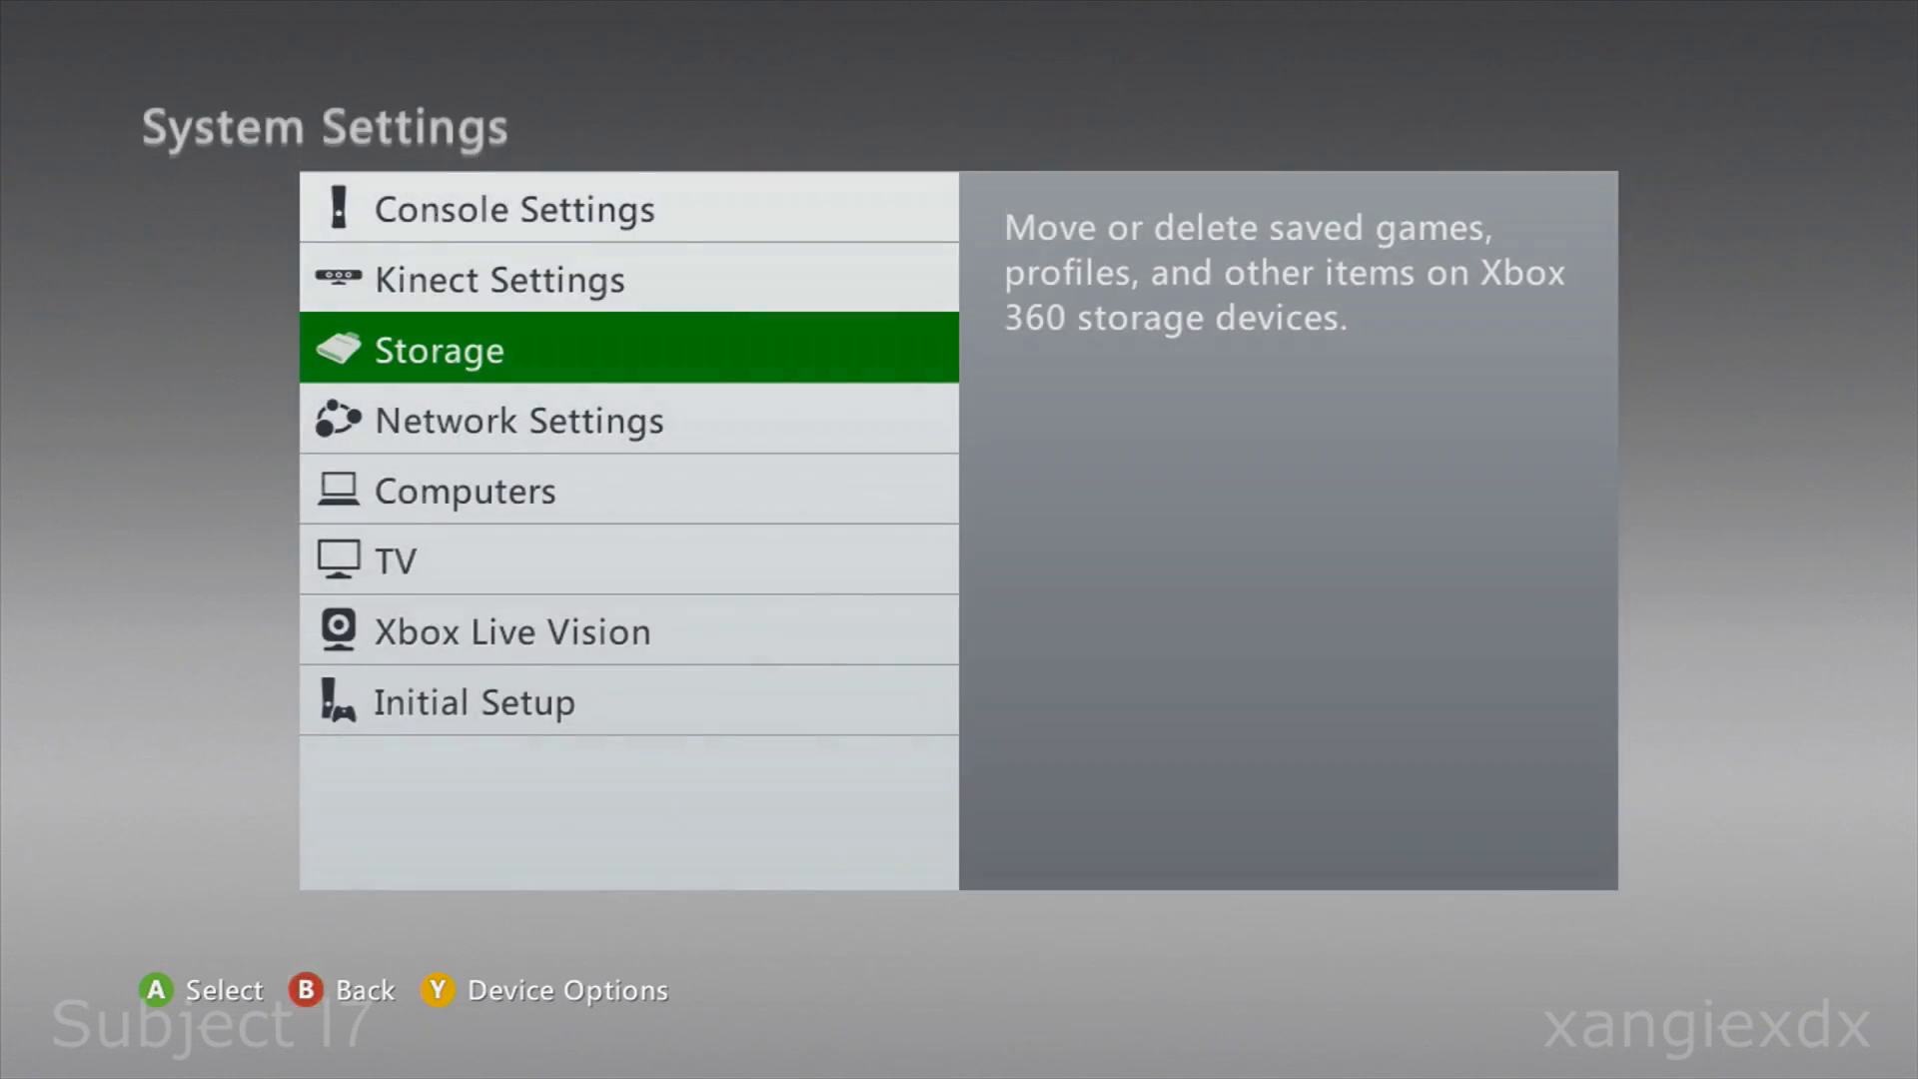
pyautogui.press('Escape')
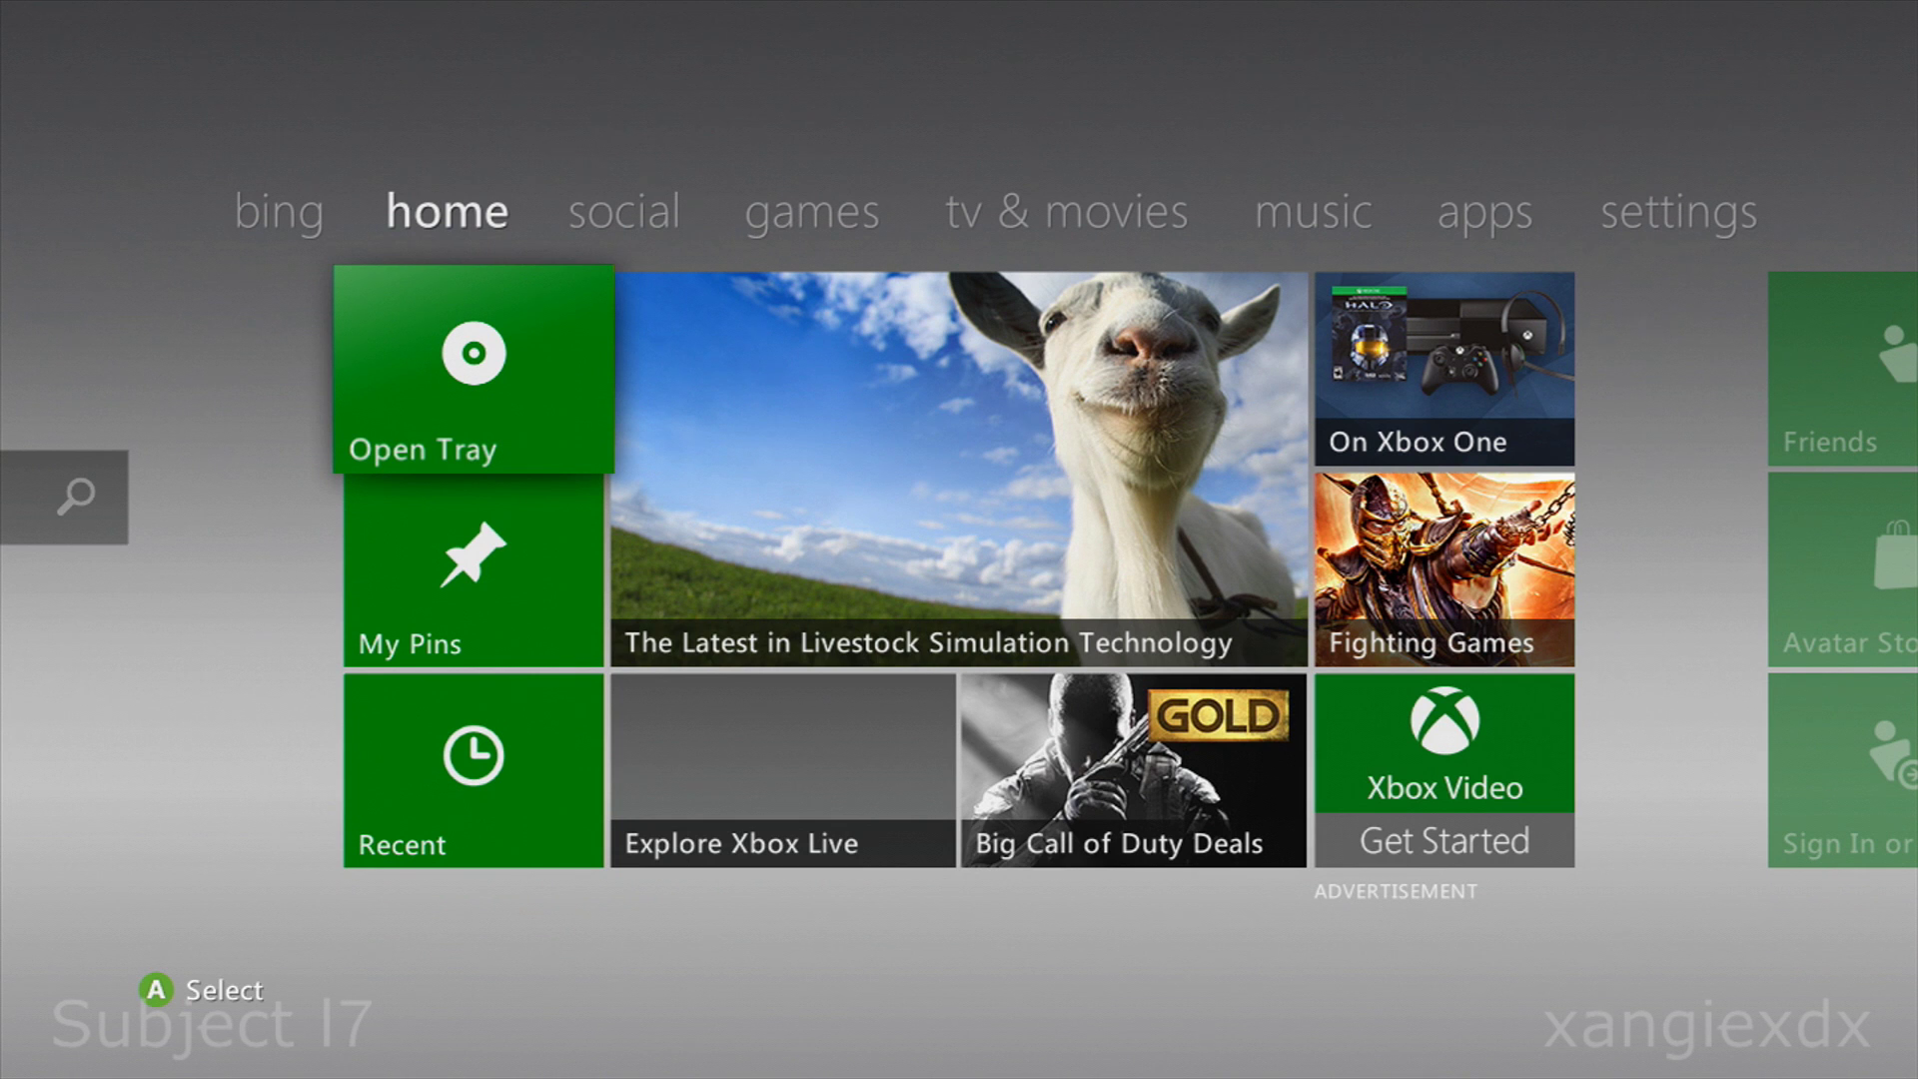
pyautogui.press('super')
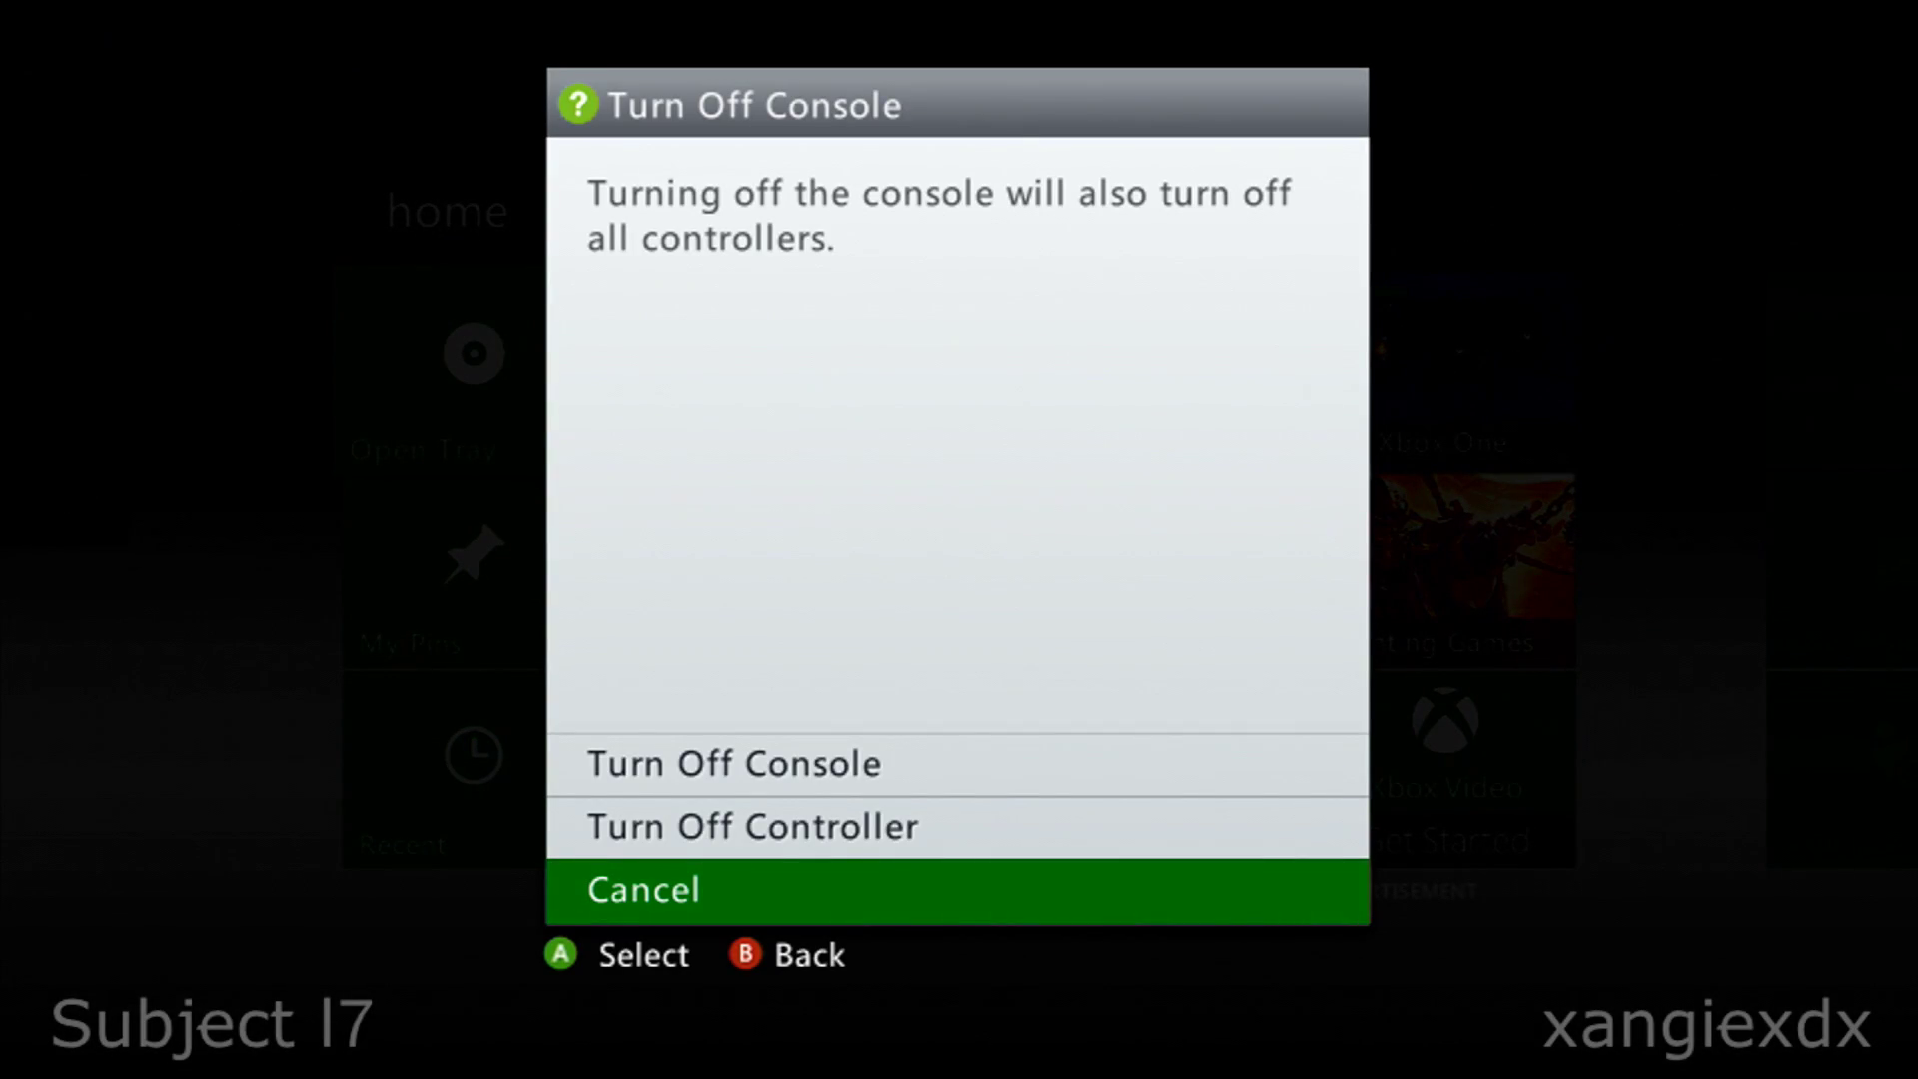
pyautogui.press('Up')
pyautogui.press('Up')
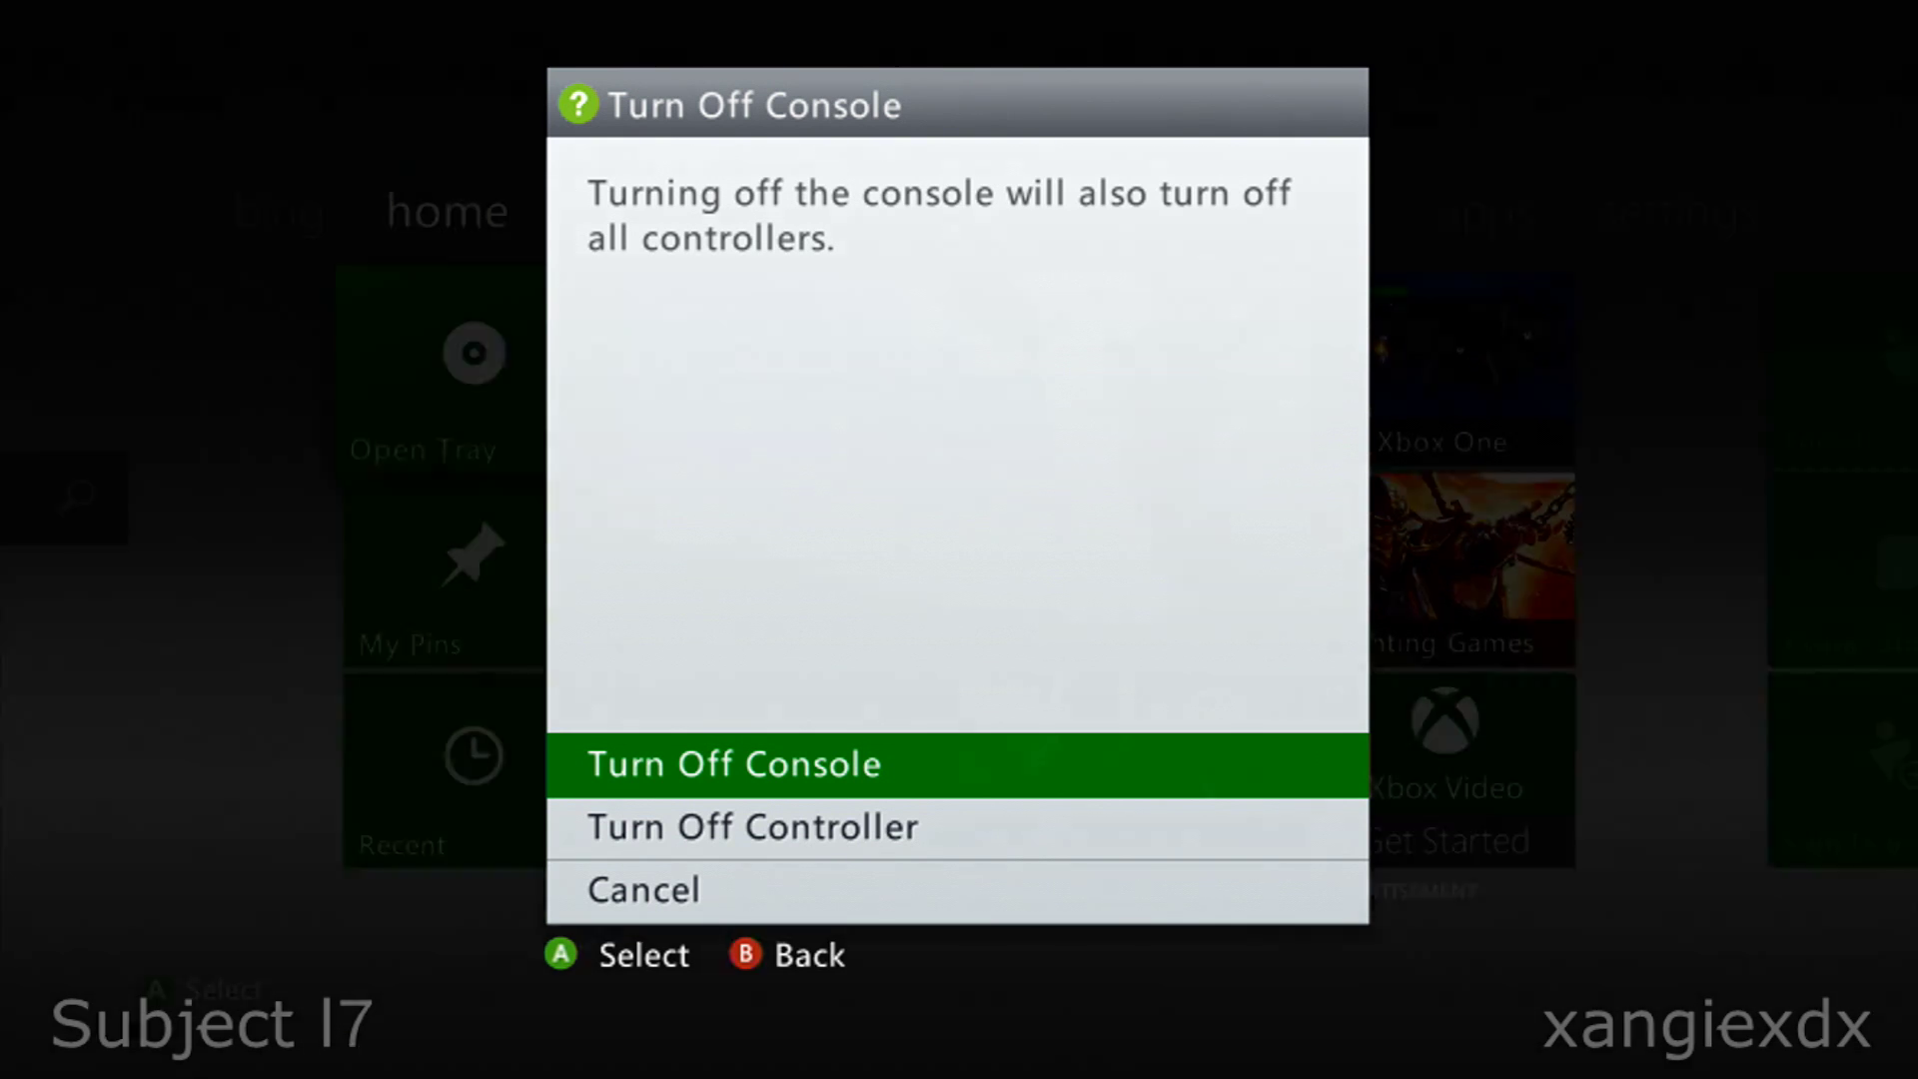
pyautogui.press('Escape')
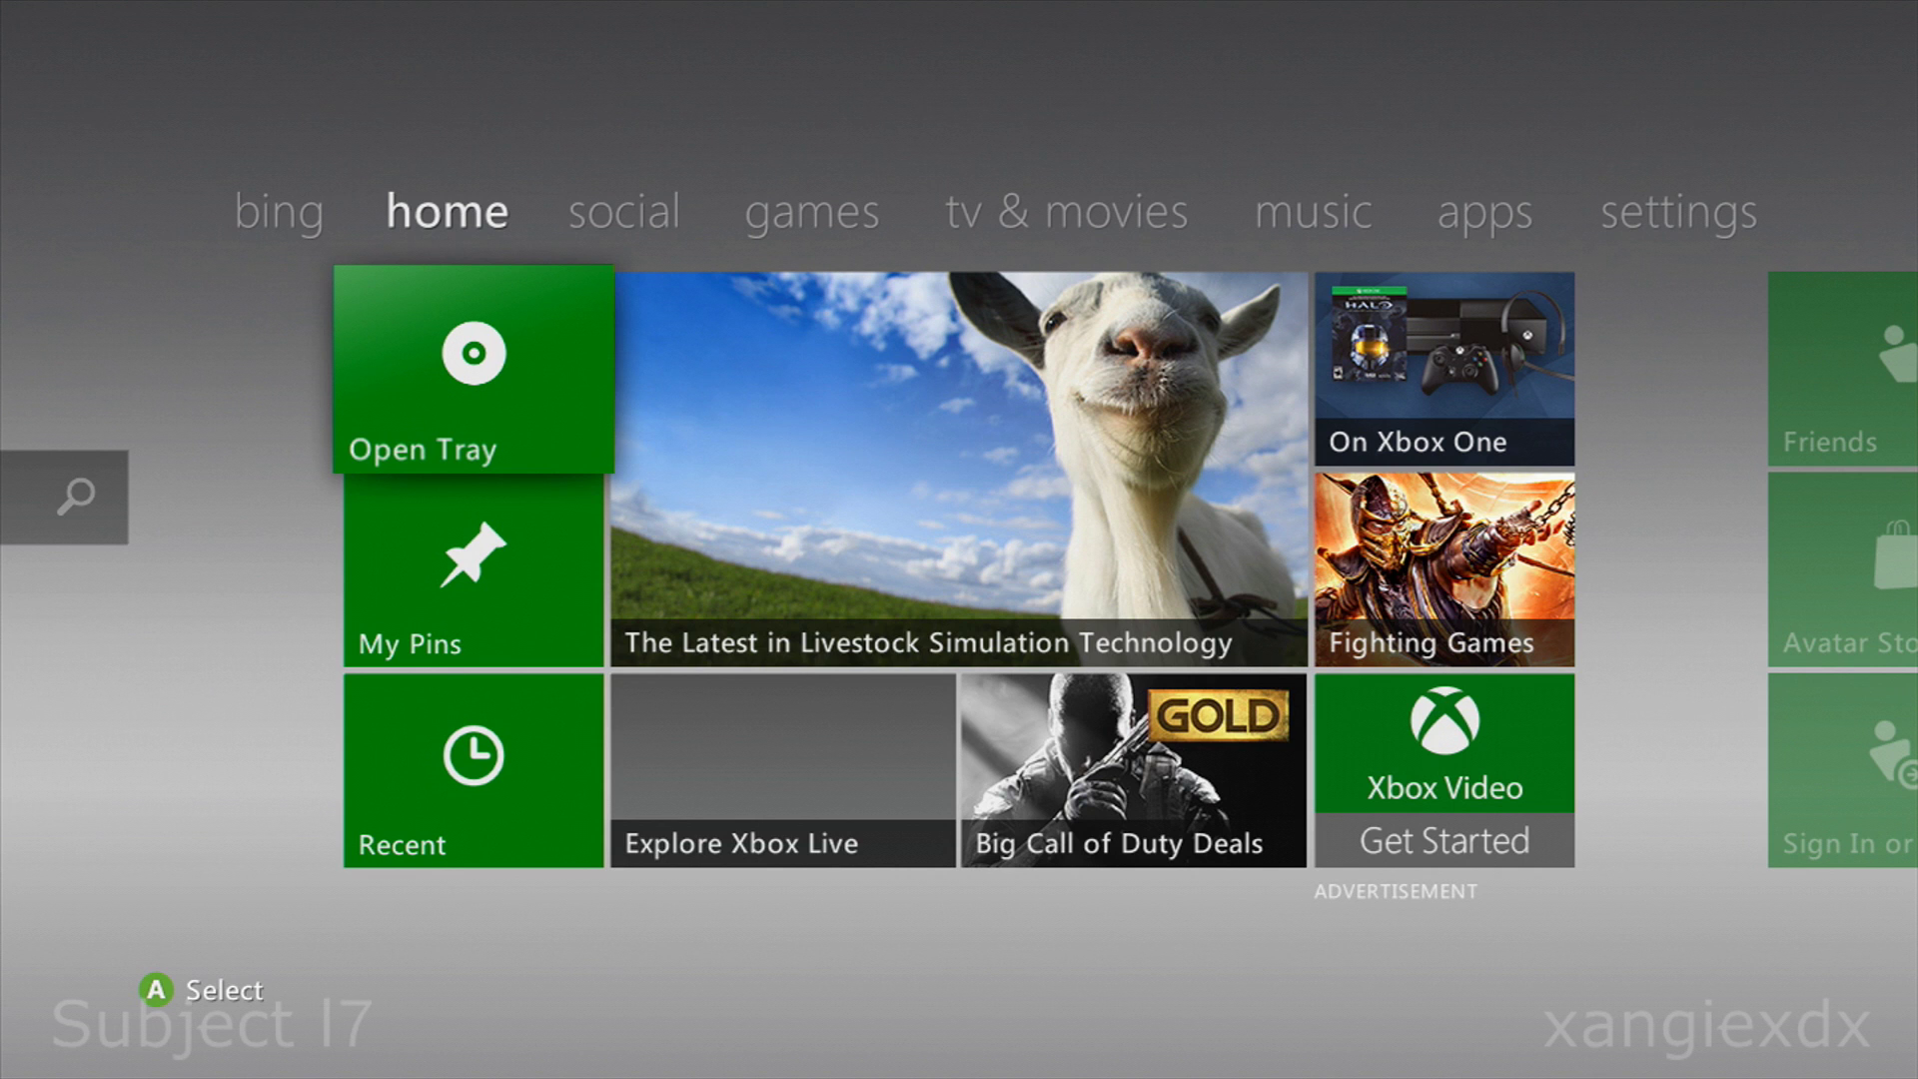
# Start Download Profile from the Guide and clear the unlinked e-mail error to reach password entry
pyautogui.press('super')
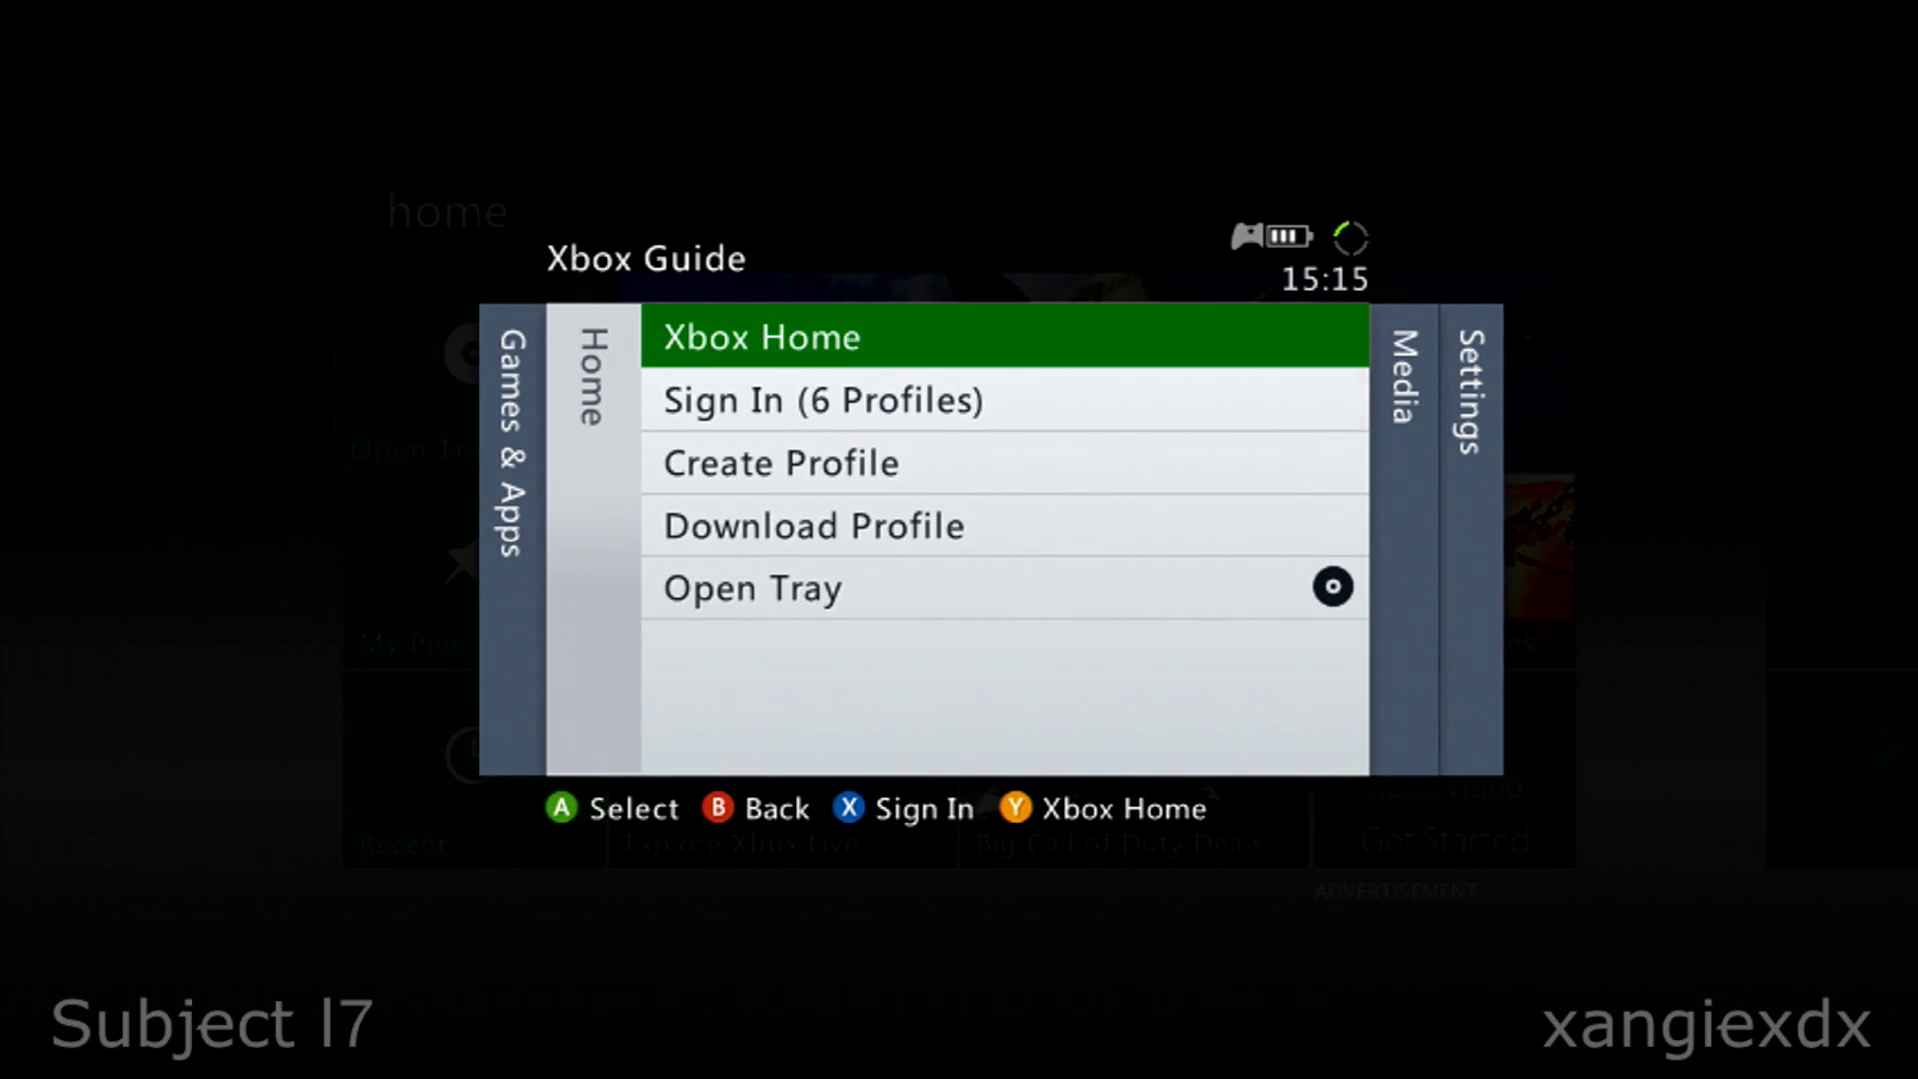
pyautogui.press('Down')
pyautogui.press('Down')
pyautogui.press('Down')
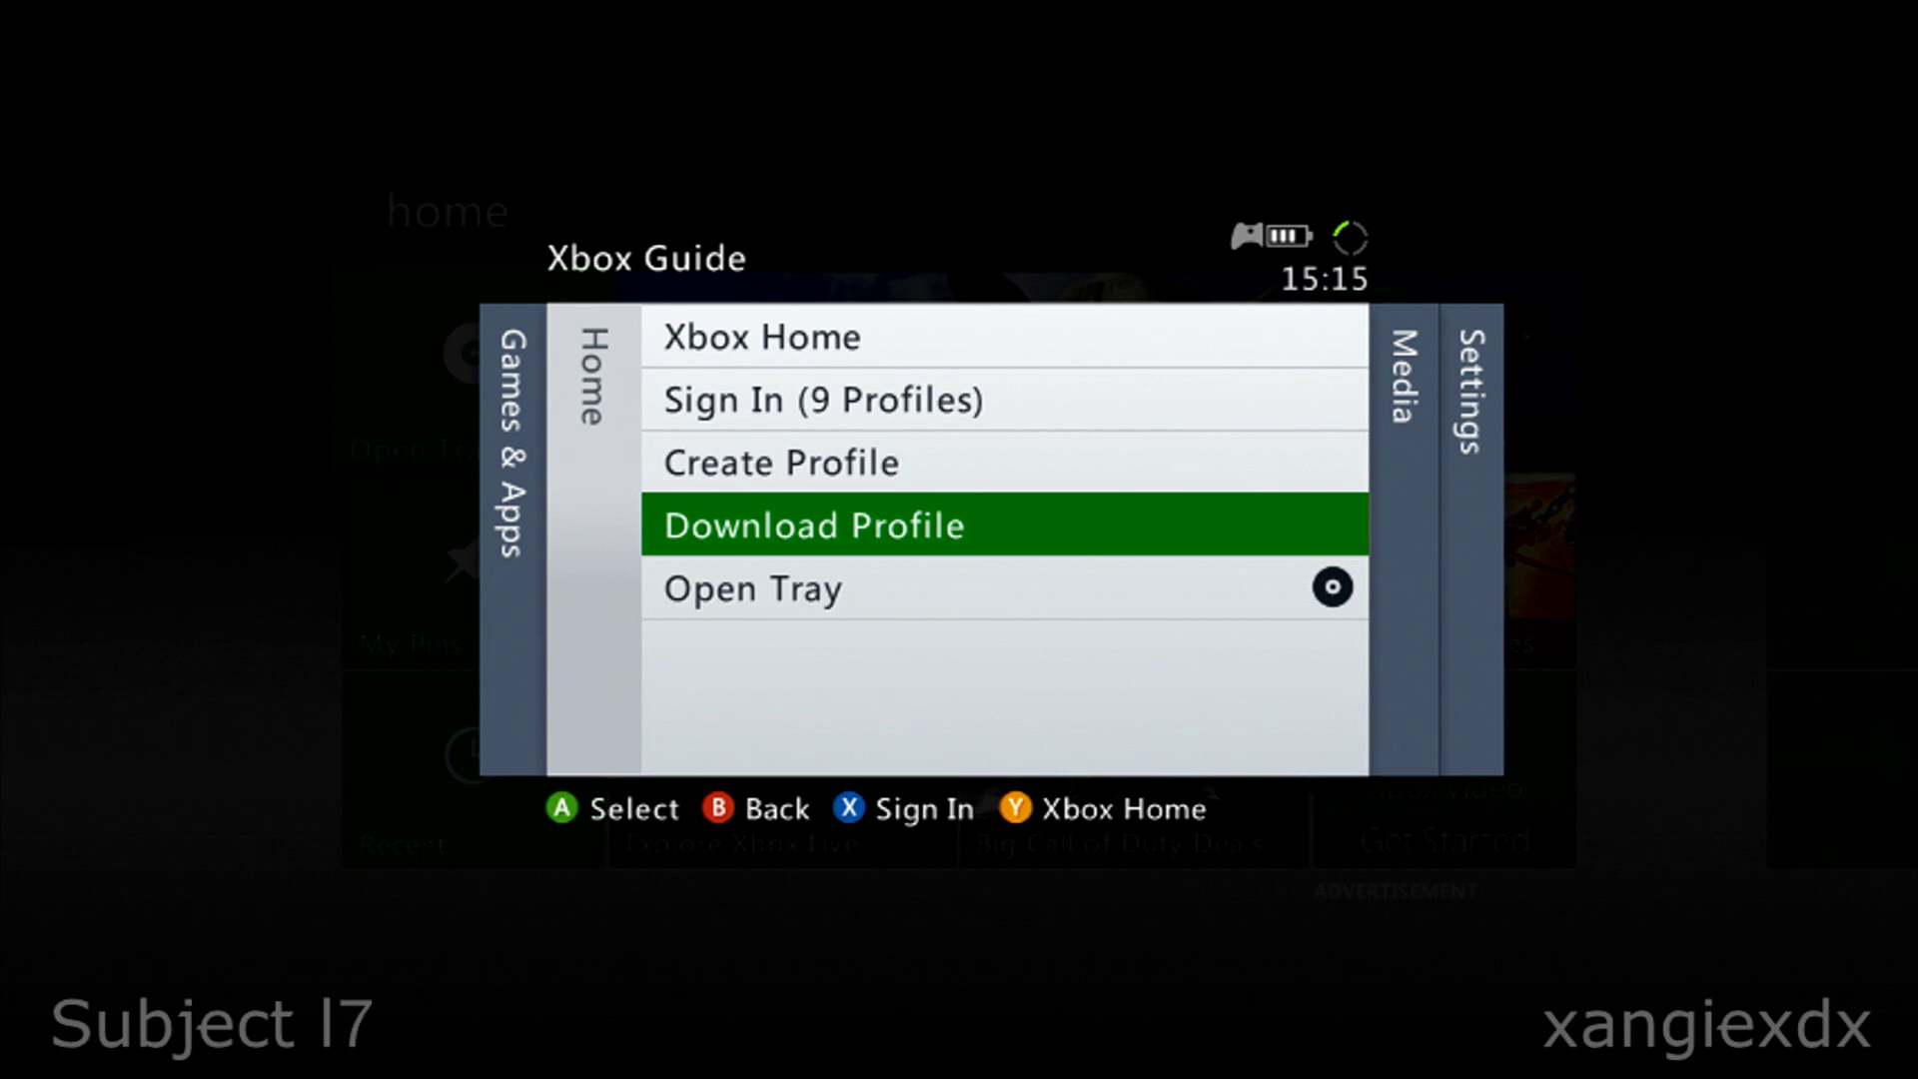
pyautogui.press('Return')
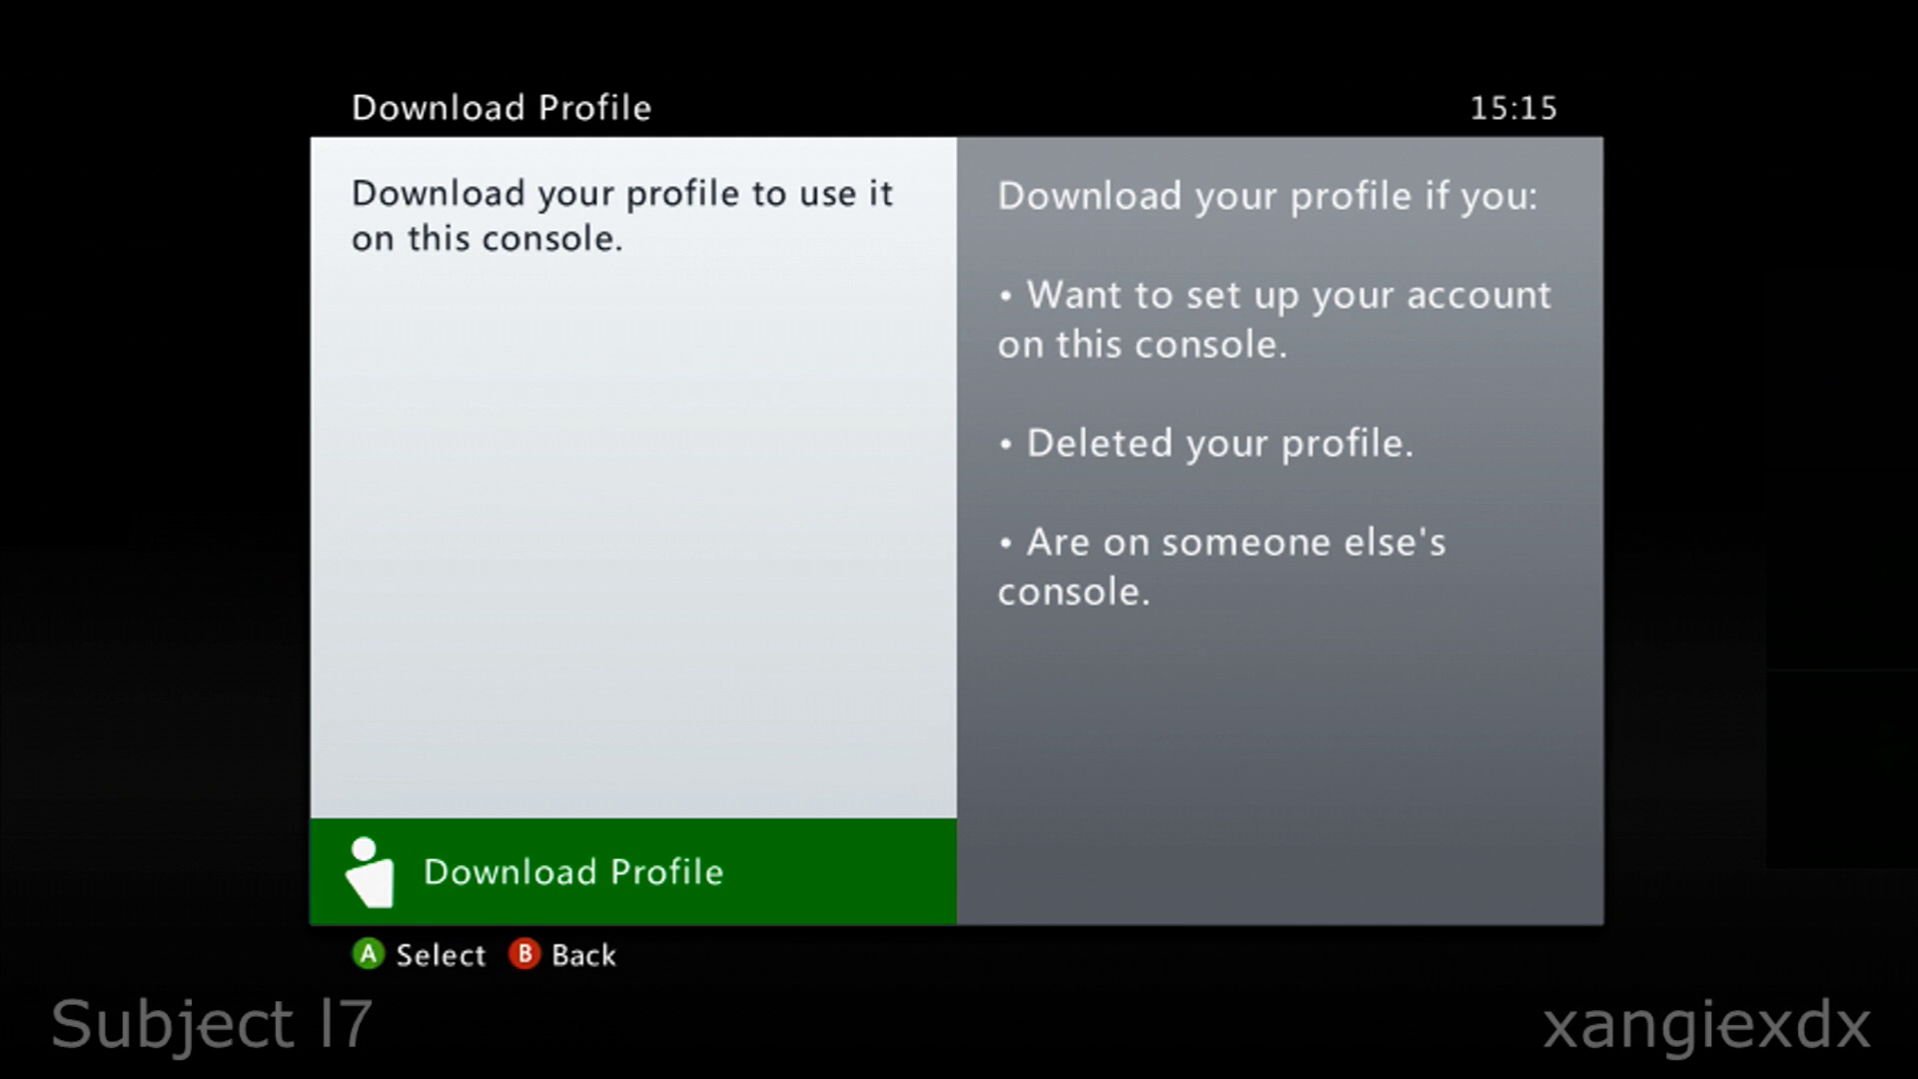
pyautogui.press('Return')
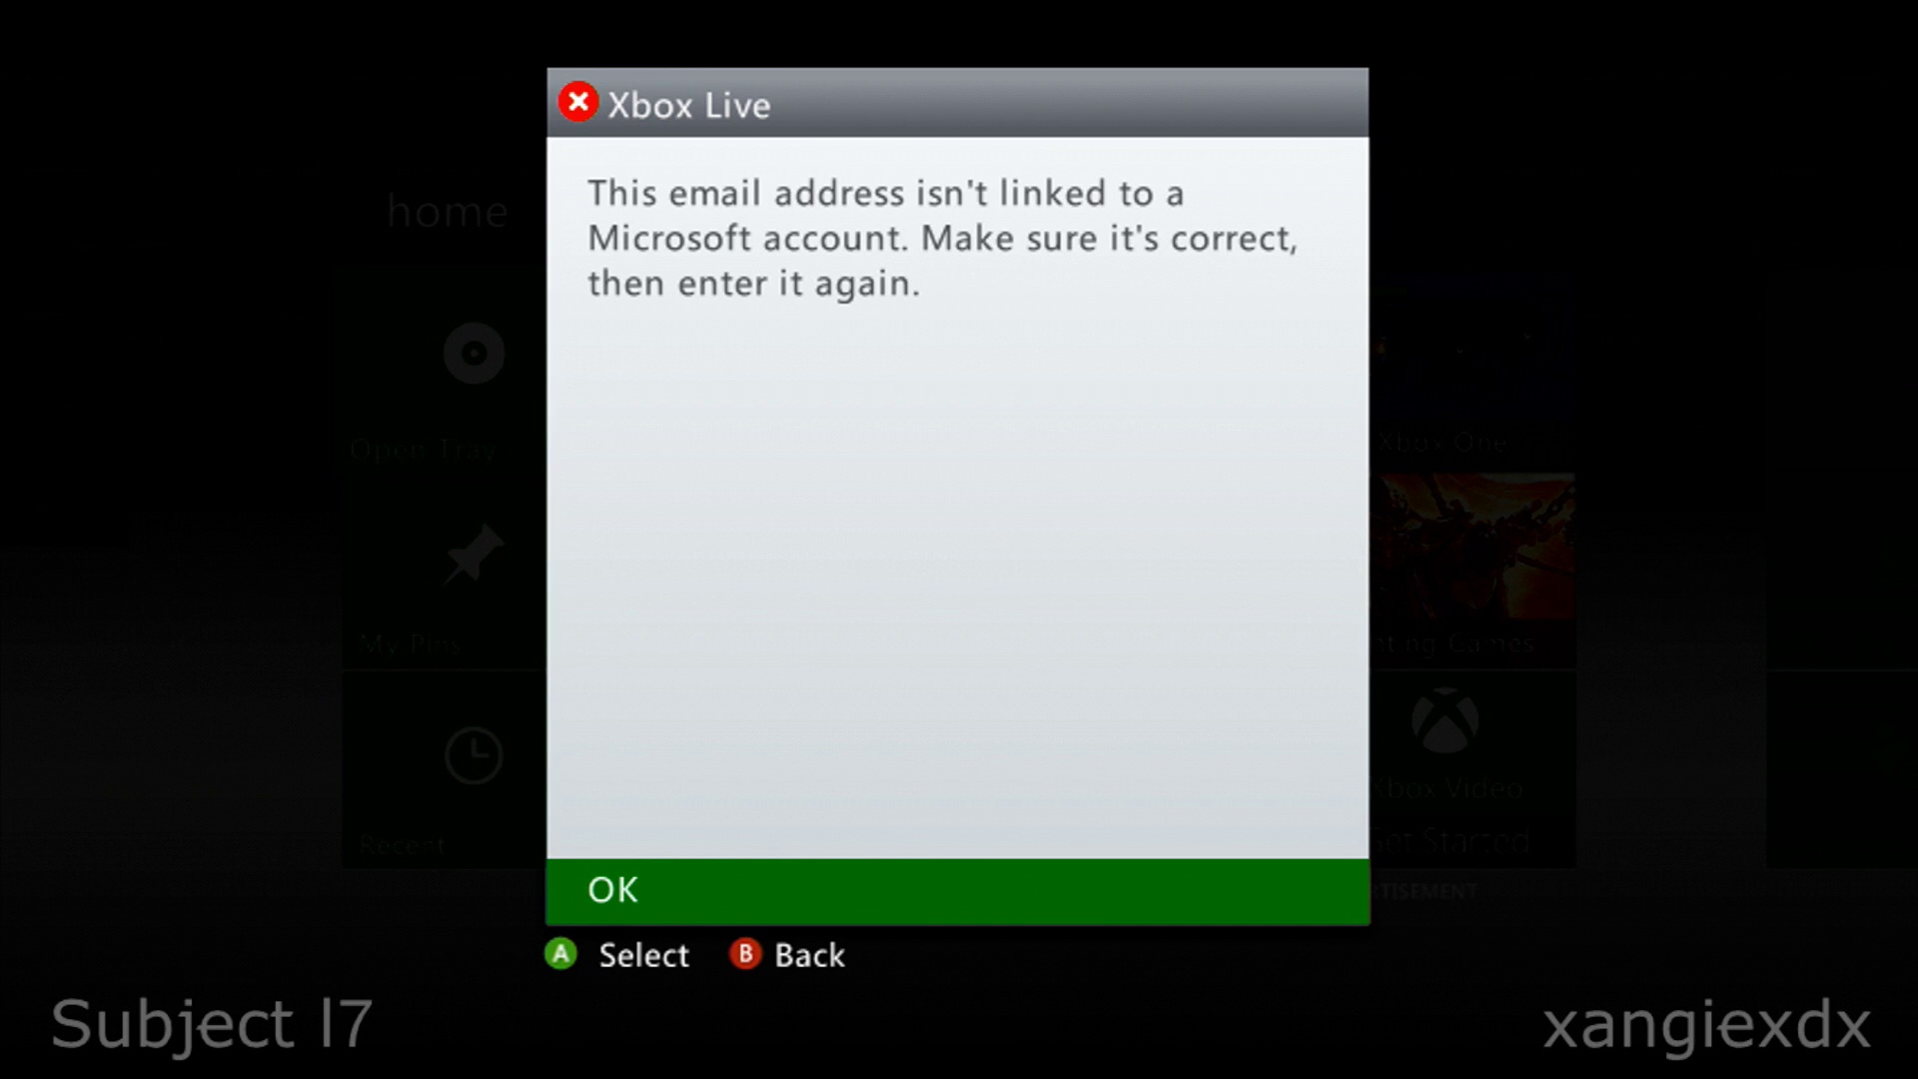
pyautogui.press('Return')
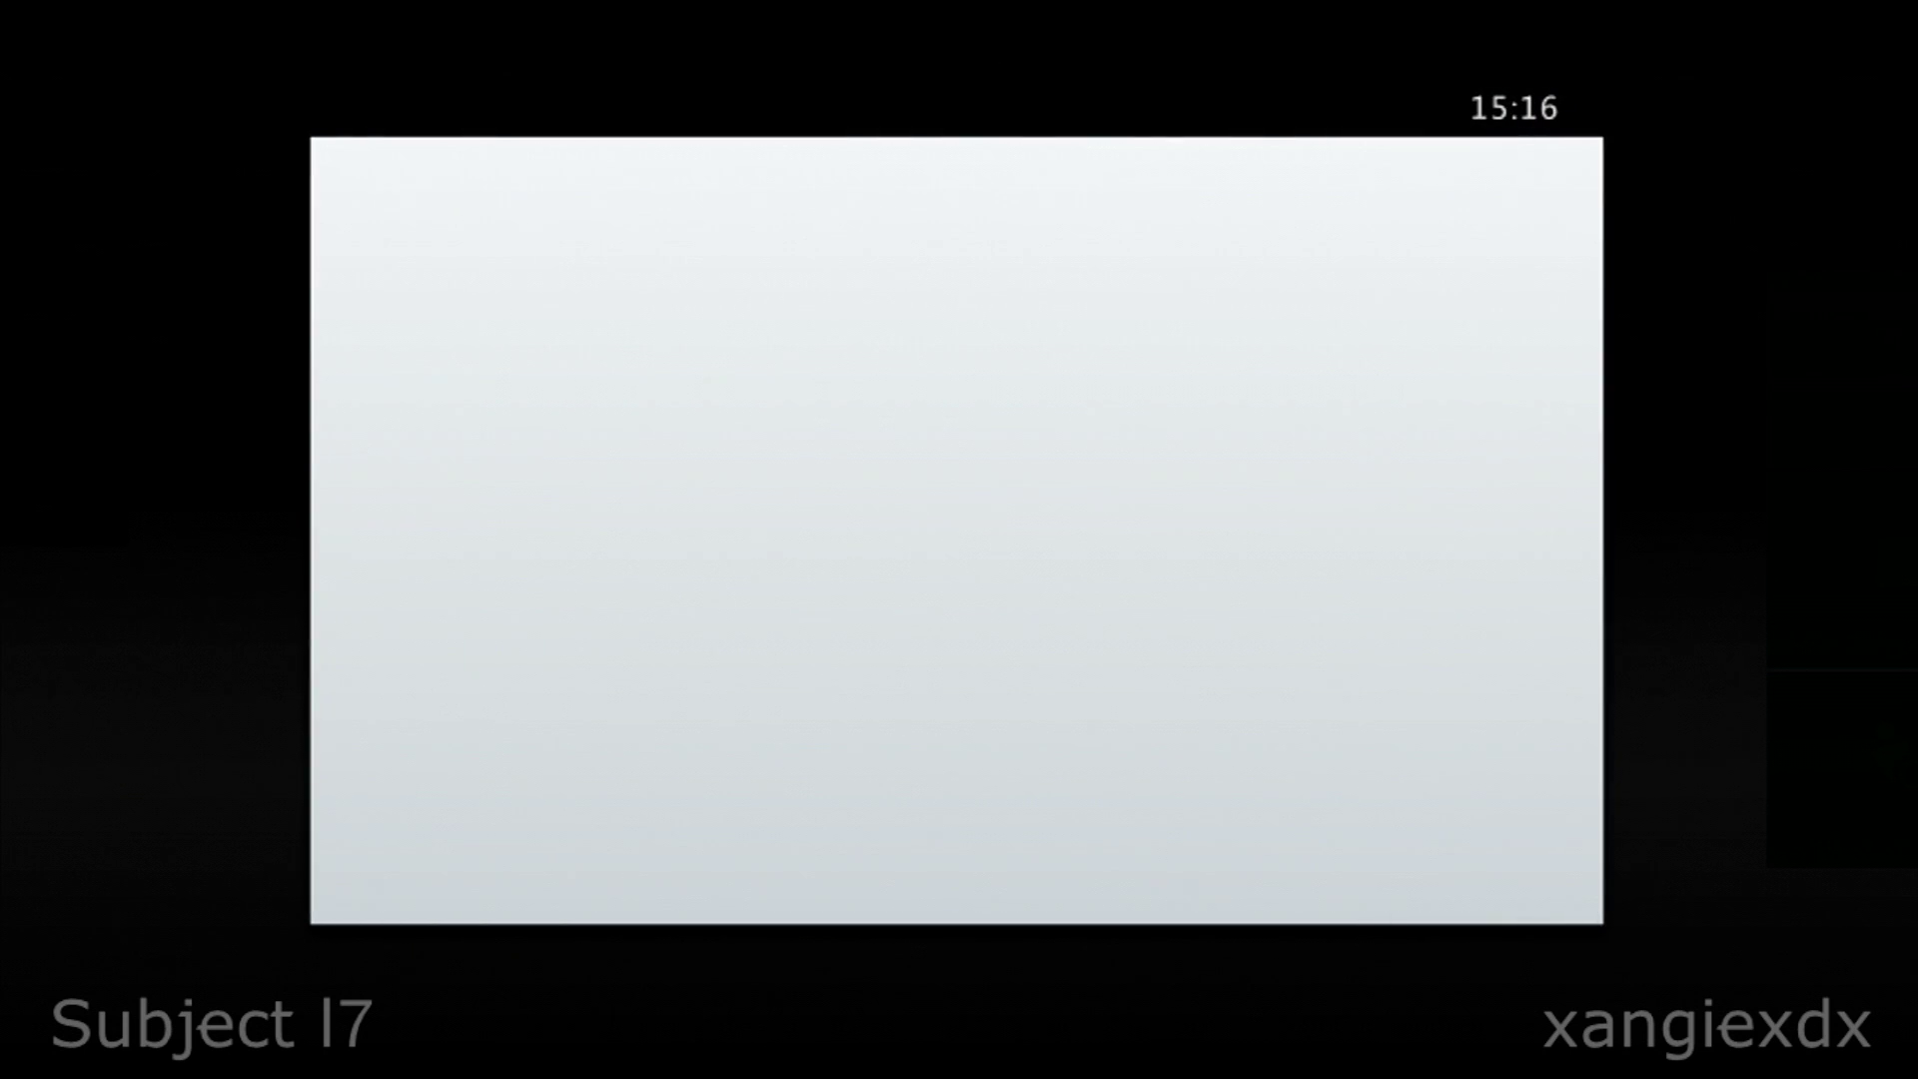
pyautogui.press('Return')
# Paste the account password, save the profile to the Hard Drive, and sign in with it
pyautogui.hotkey('ctrl', 'v')
pyautogui.press('Return')
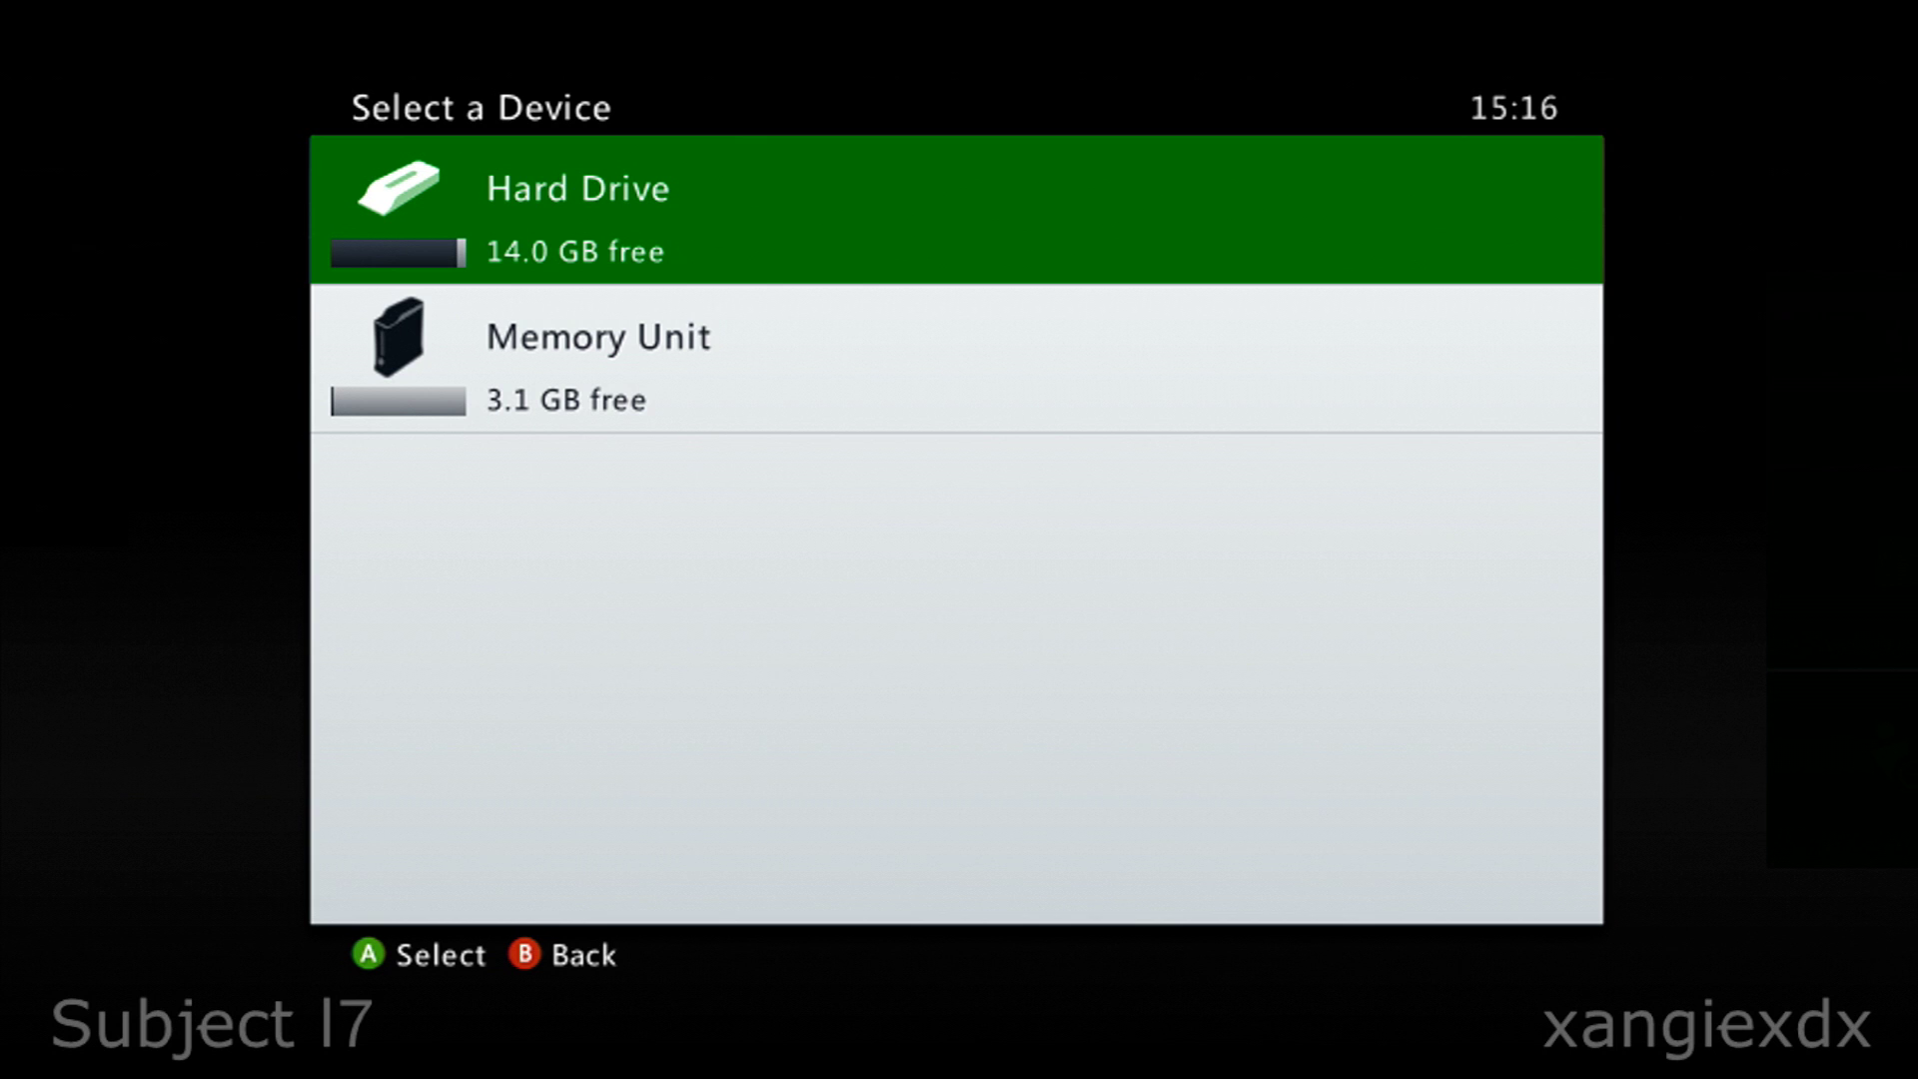
pyautogui.press('Return')
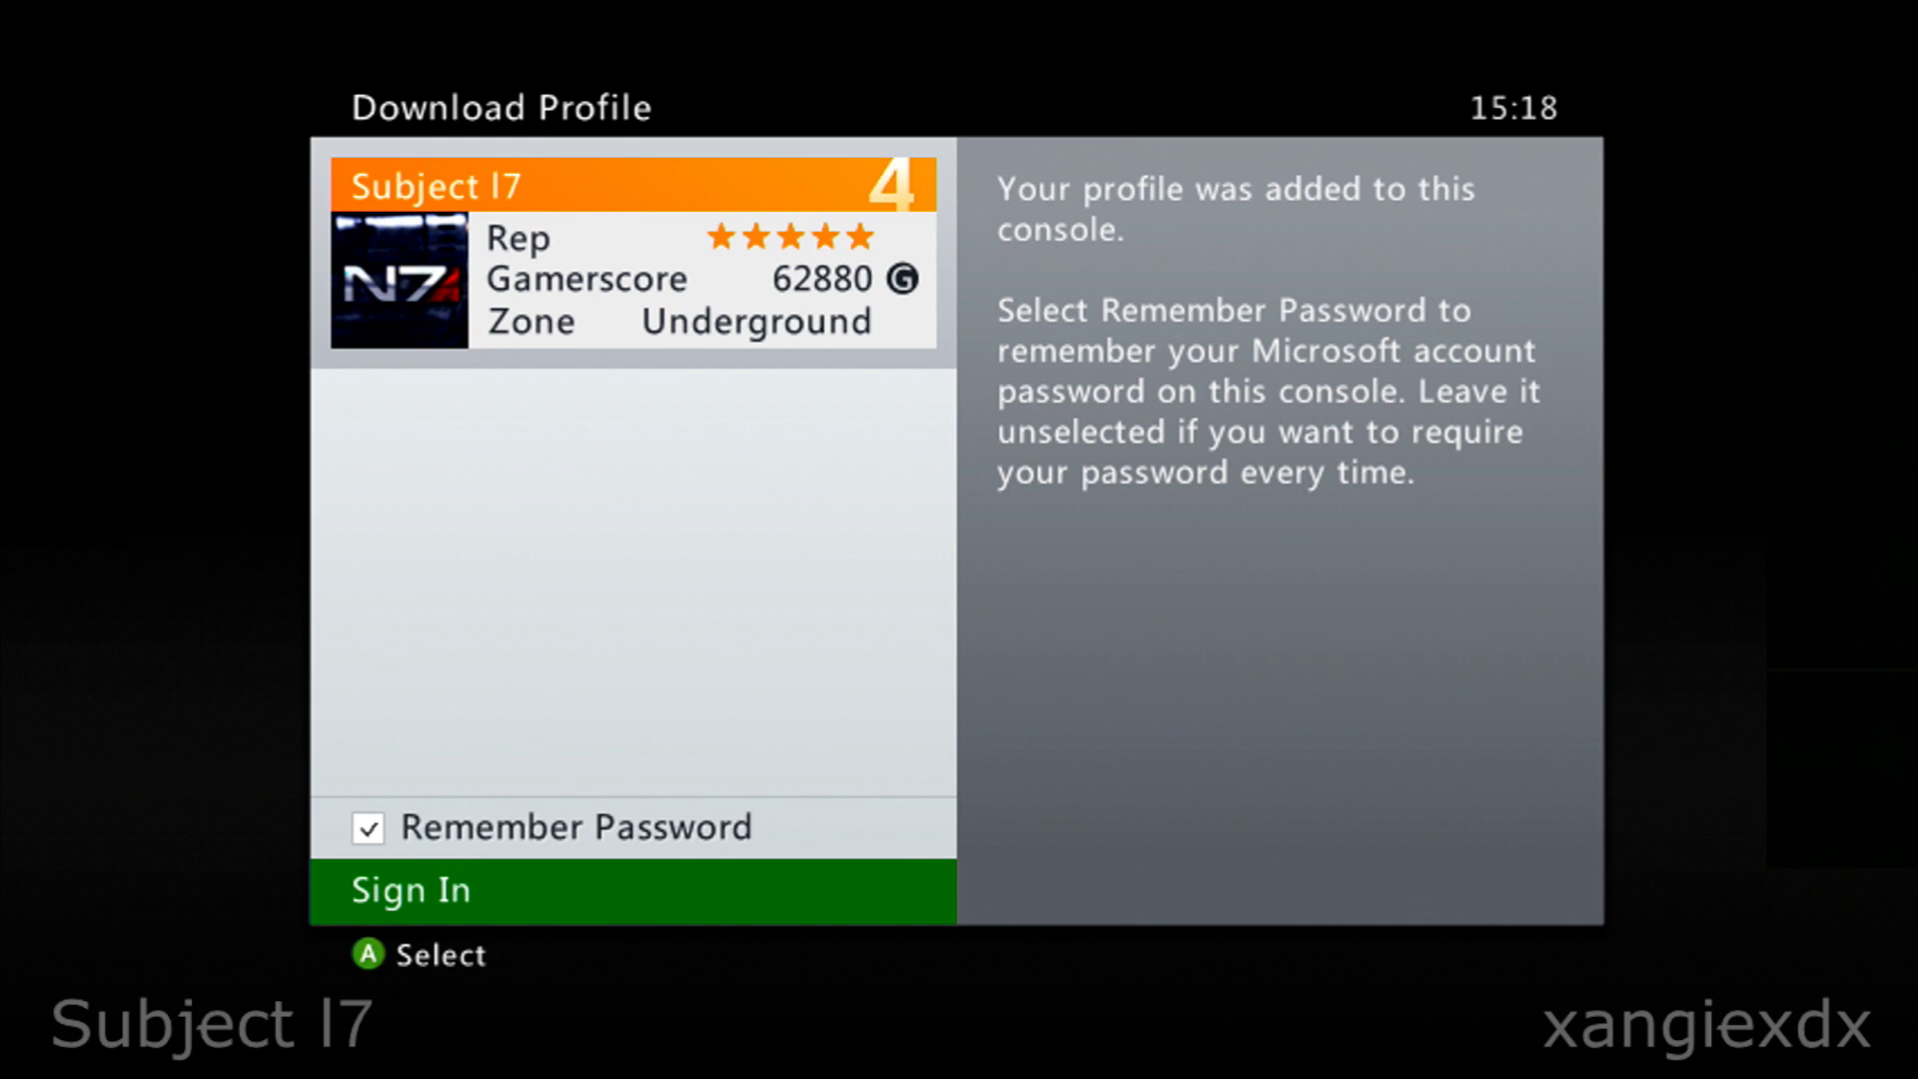
pyautogui.press('Return')
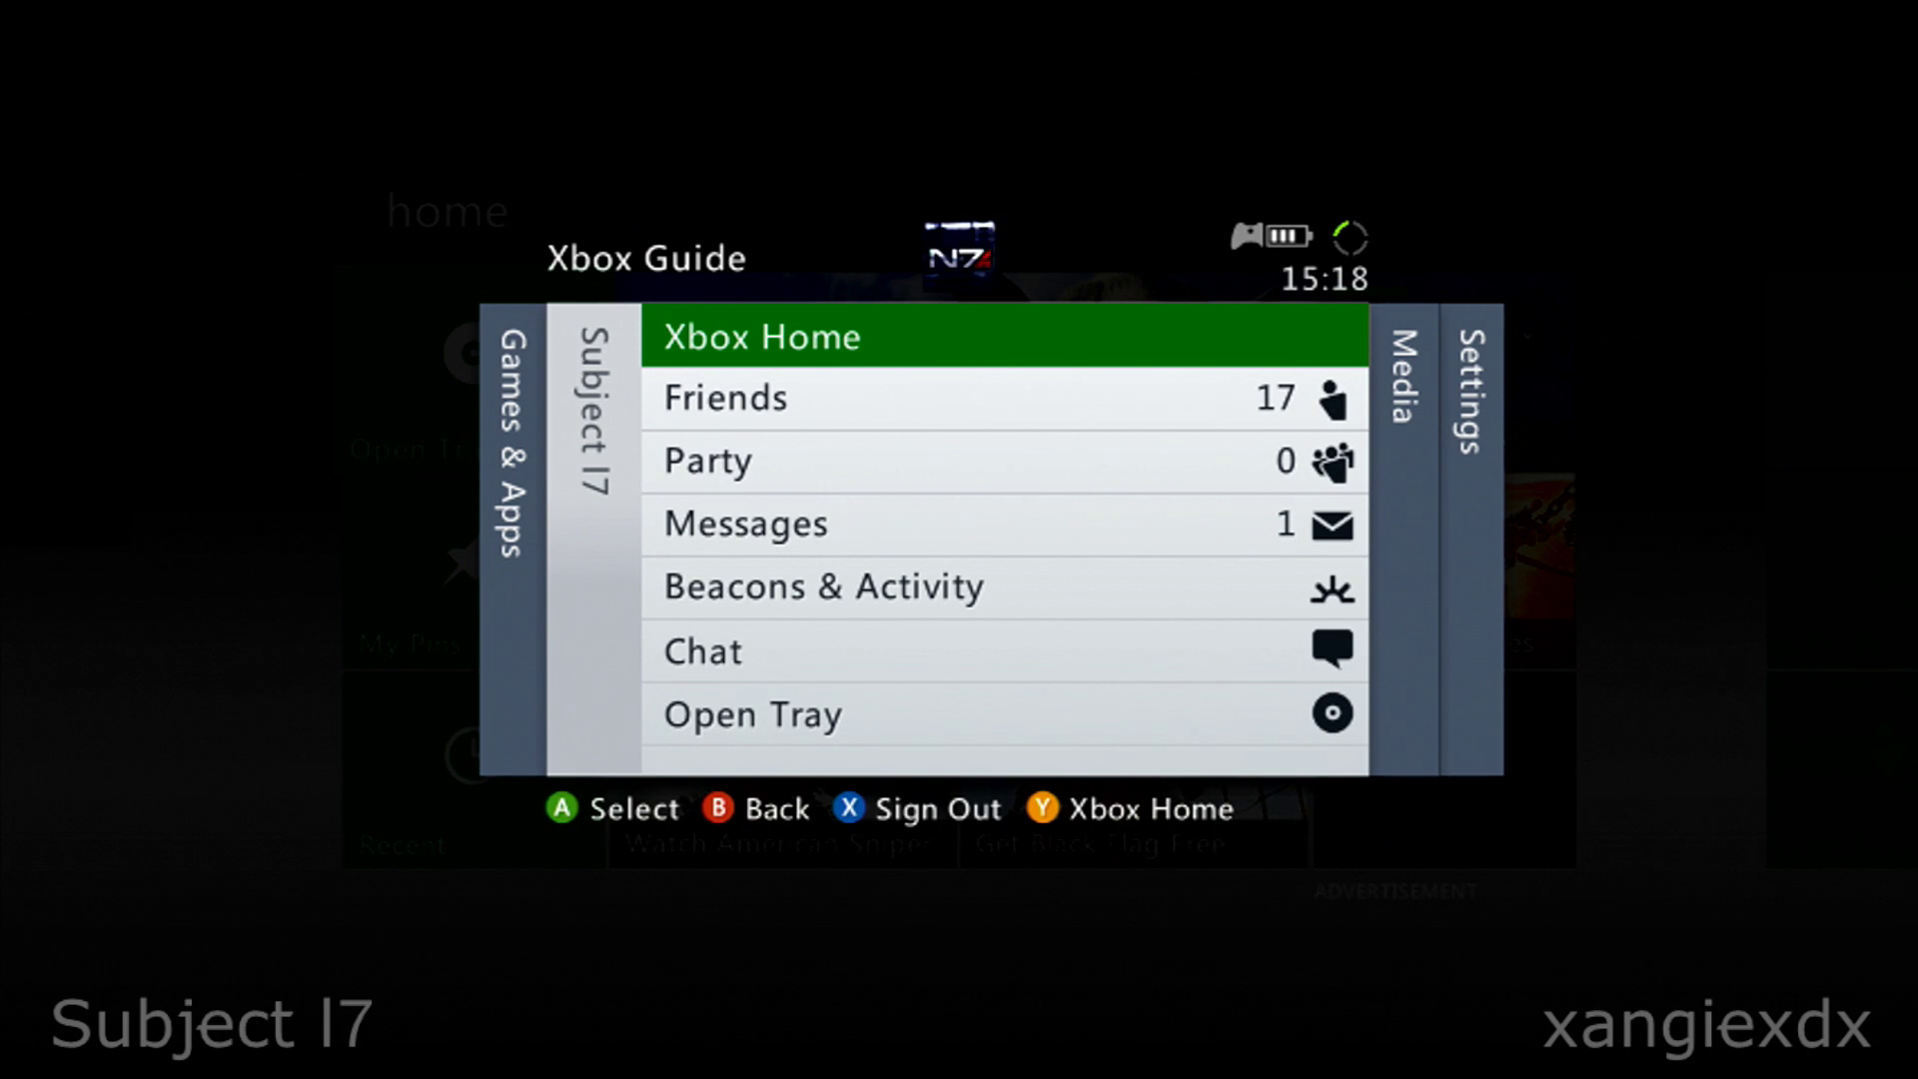
# Close the Guide and open your own profile page (62880 gamerscore, 17 friends) from the social hub
pyautogui.press('Escape')
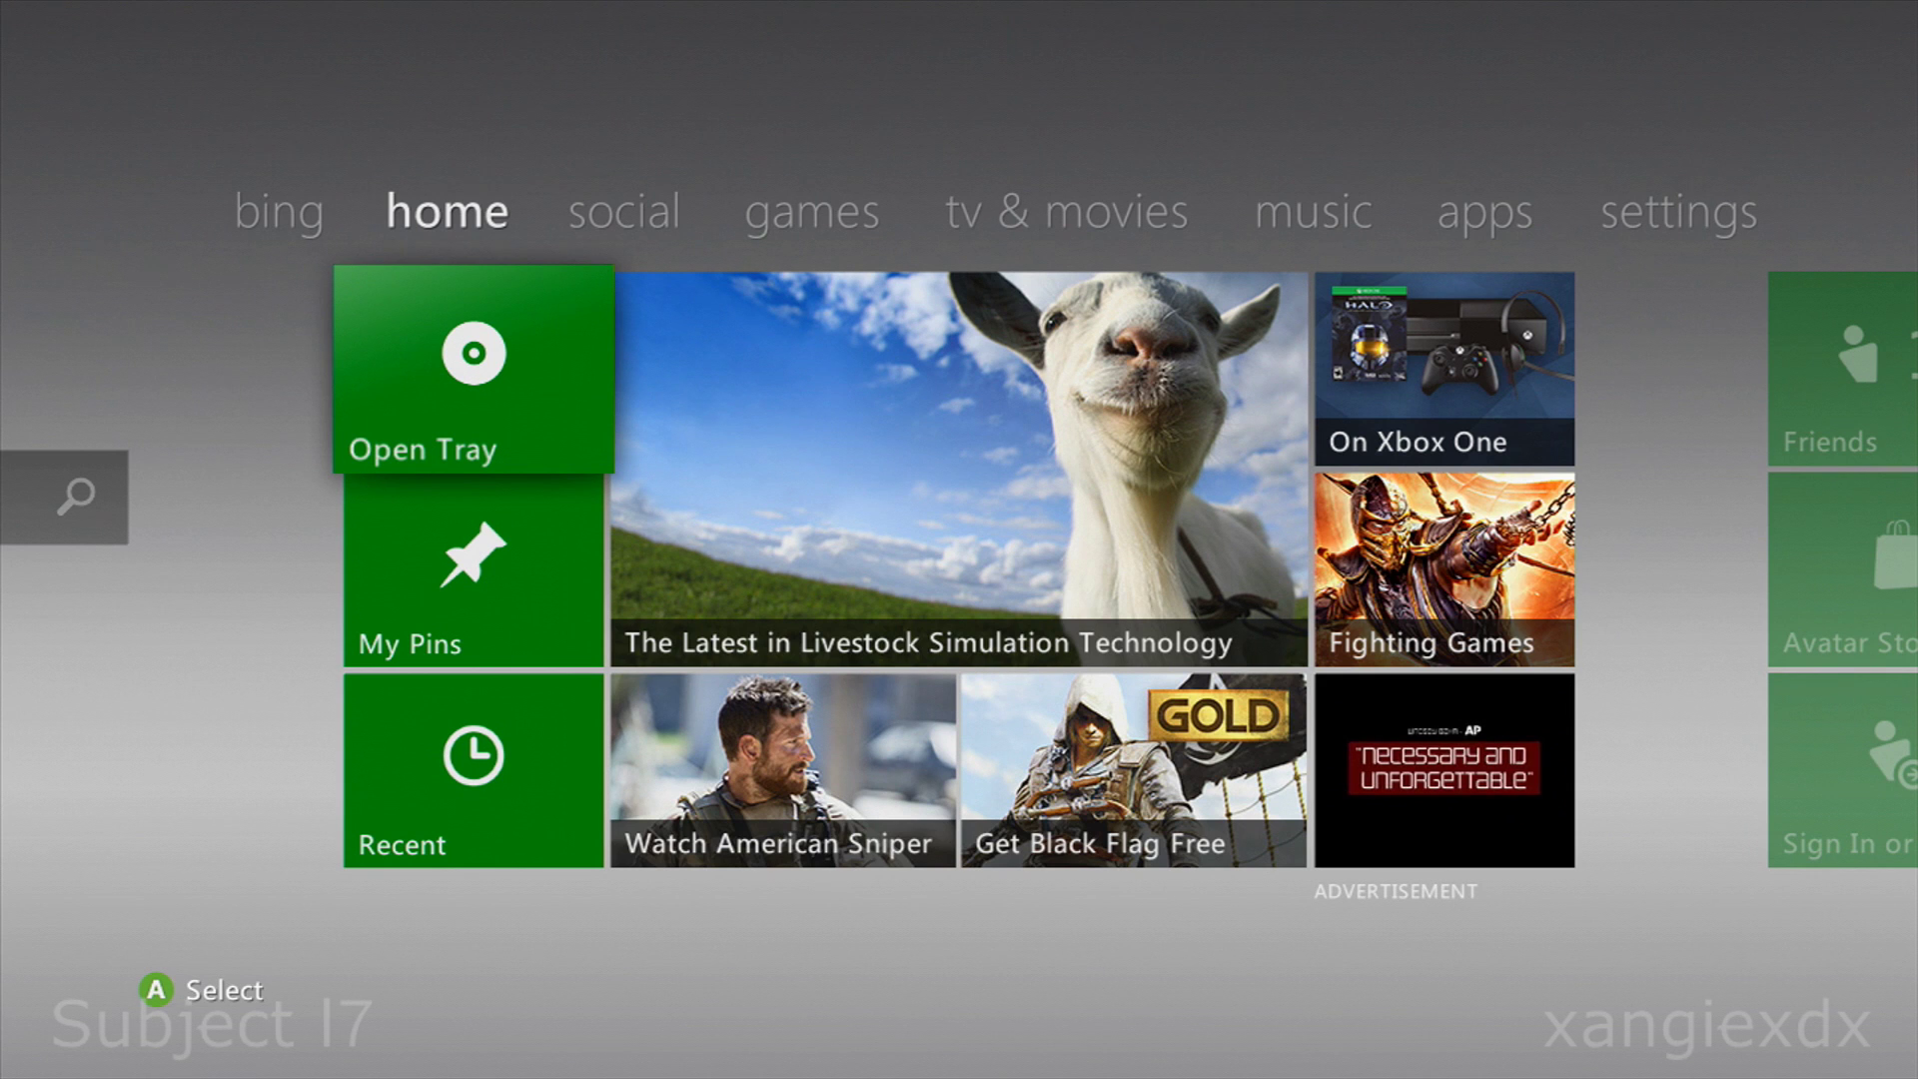
pyautogui.press('Right')
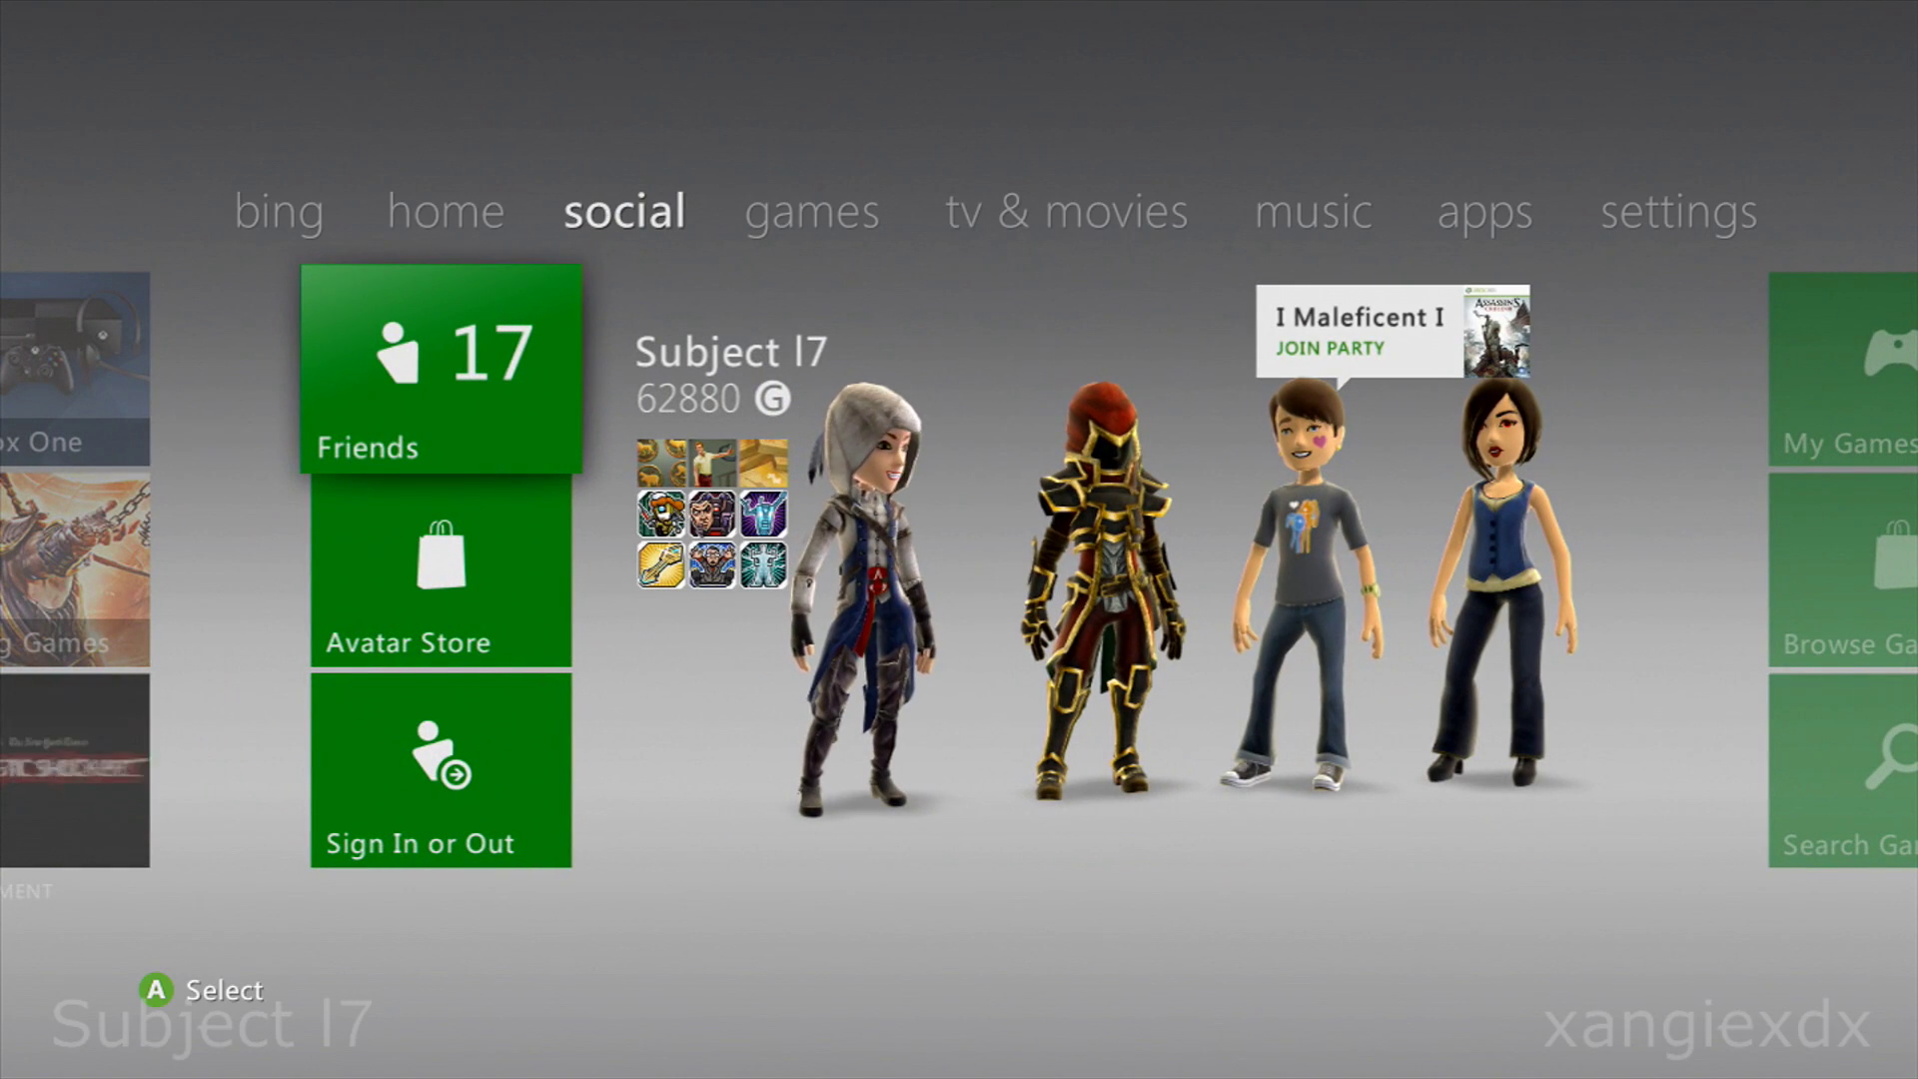
pyautogui.press('Right')
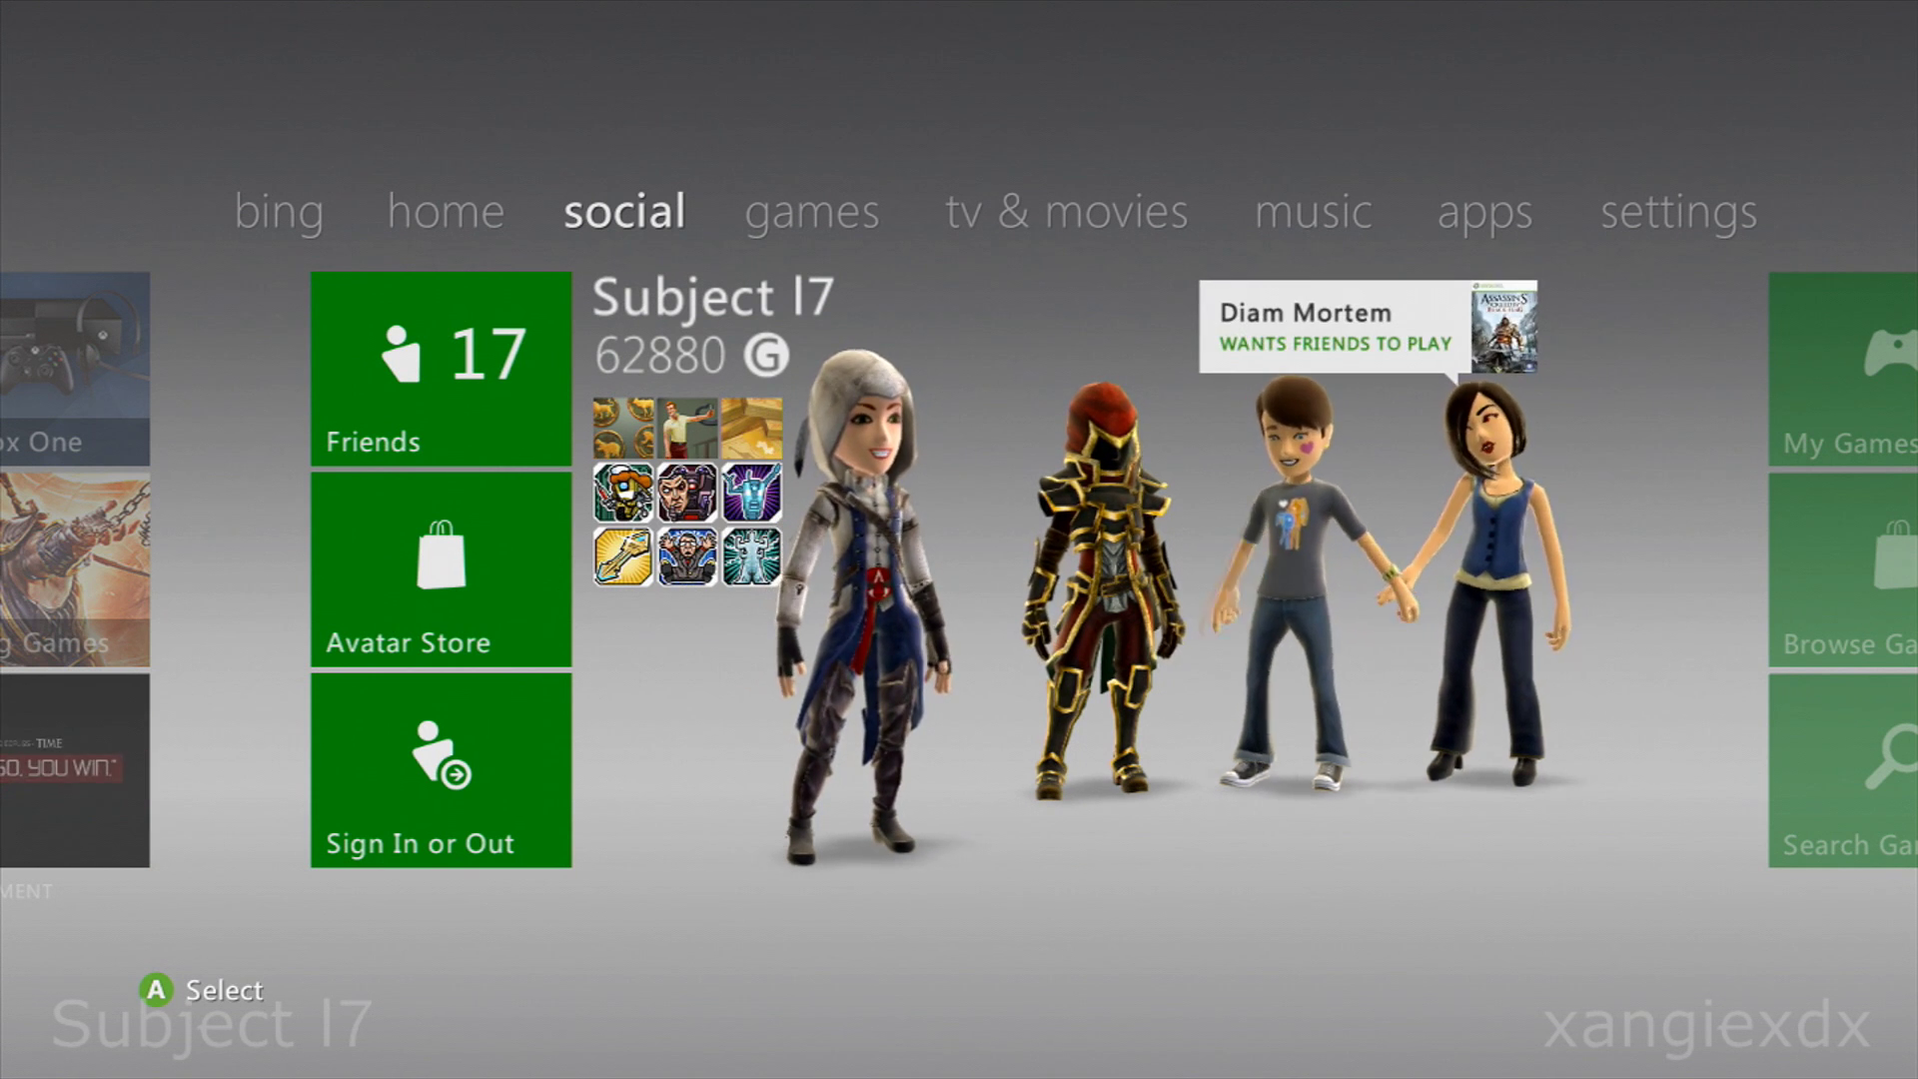
pyautogui.press('Return')
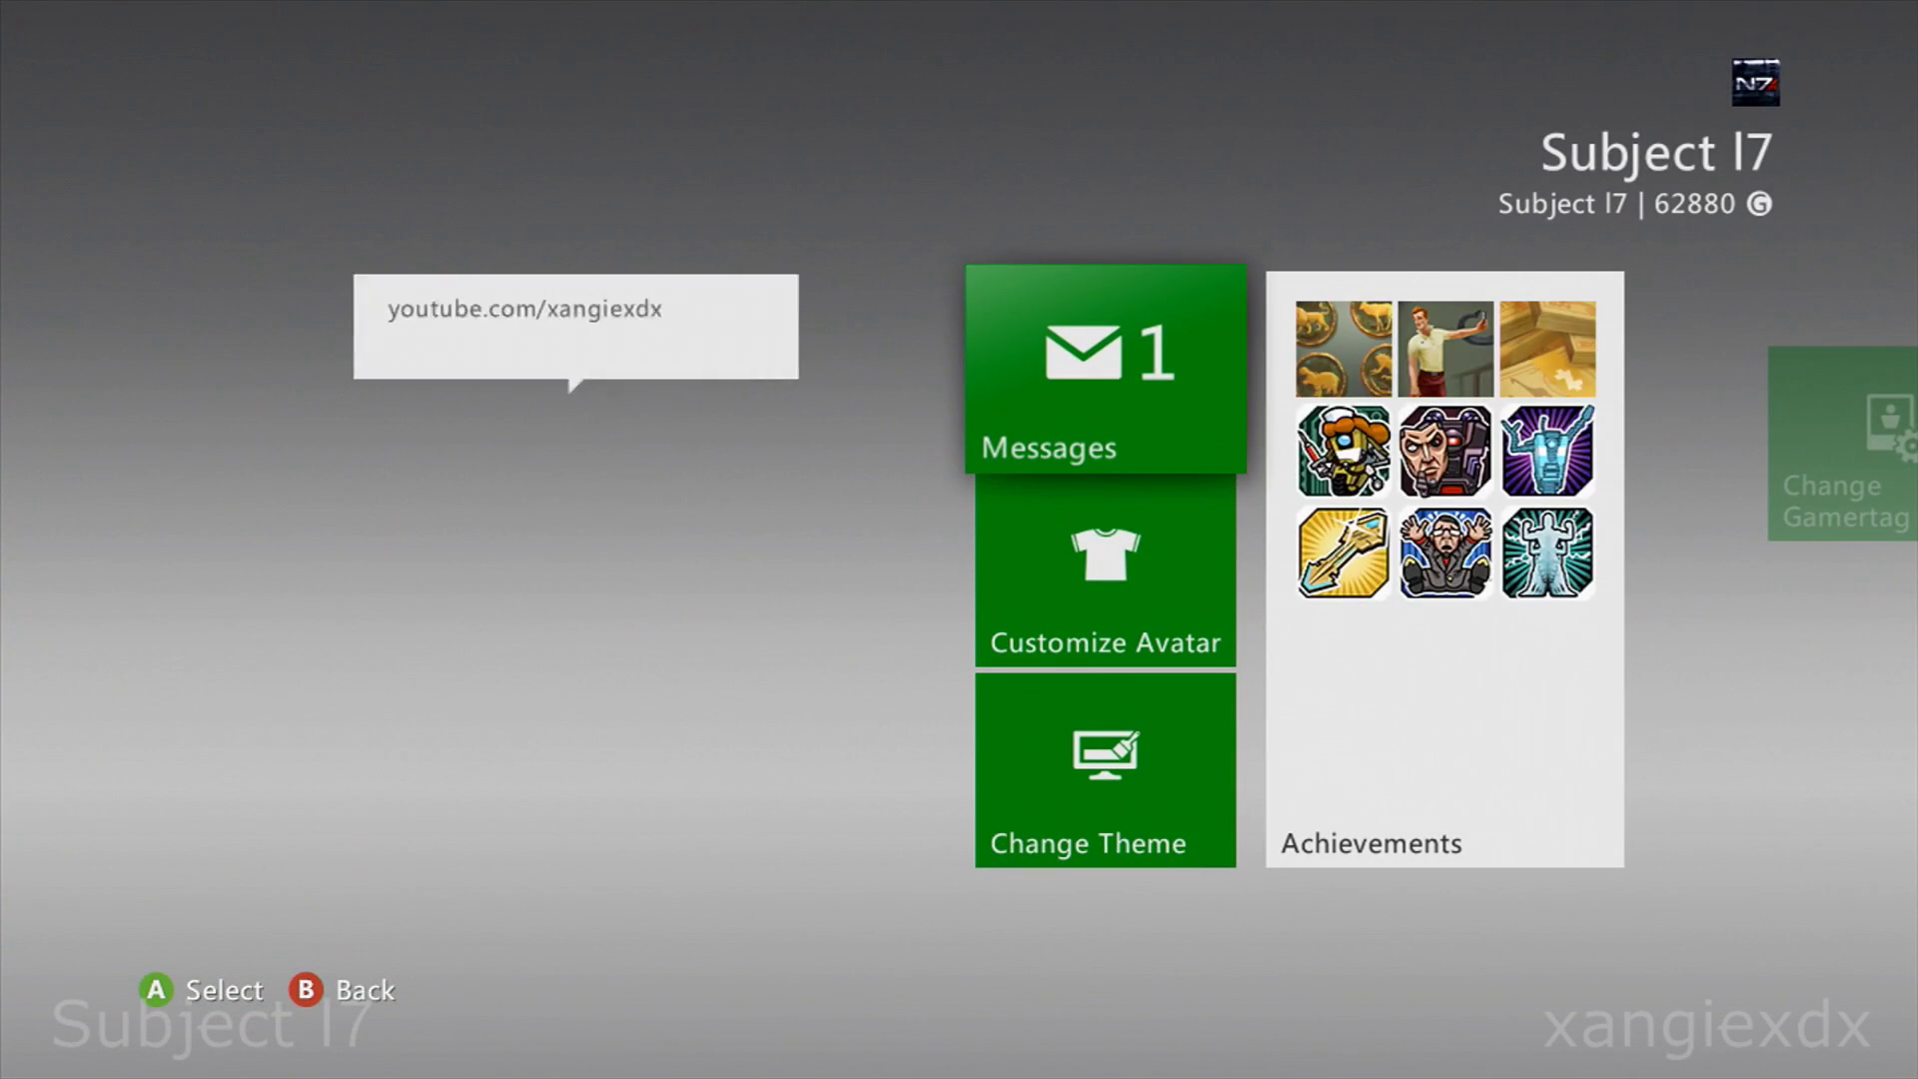
# From the profile page, apply the Xbox Community Ambassadors theme, then return to the social hub
pyautogui.press('Down')
pyautogui.press('Down')
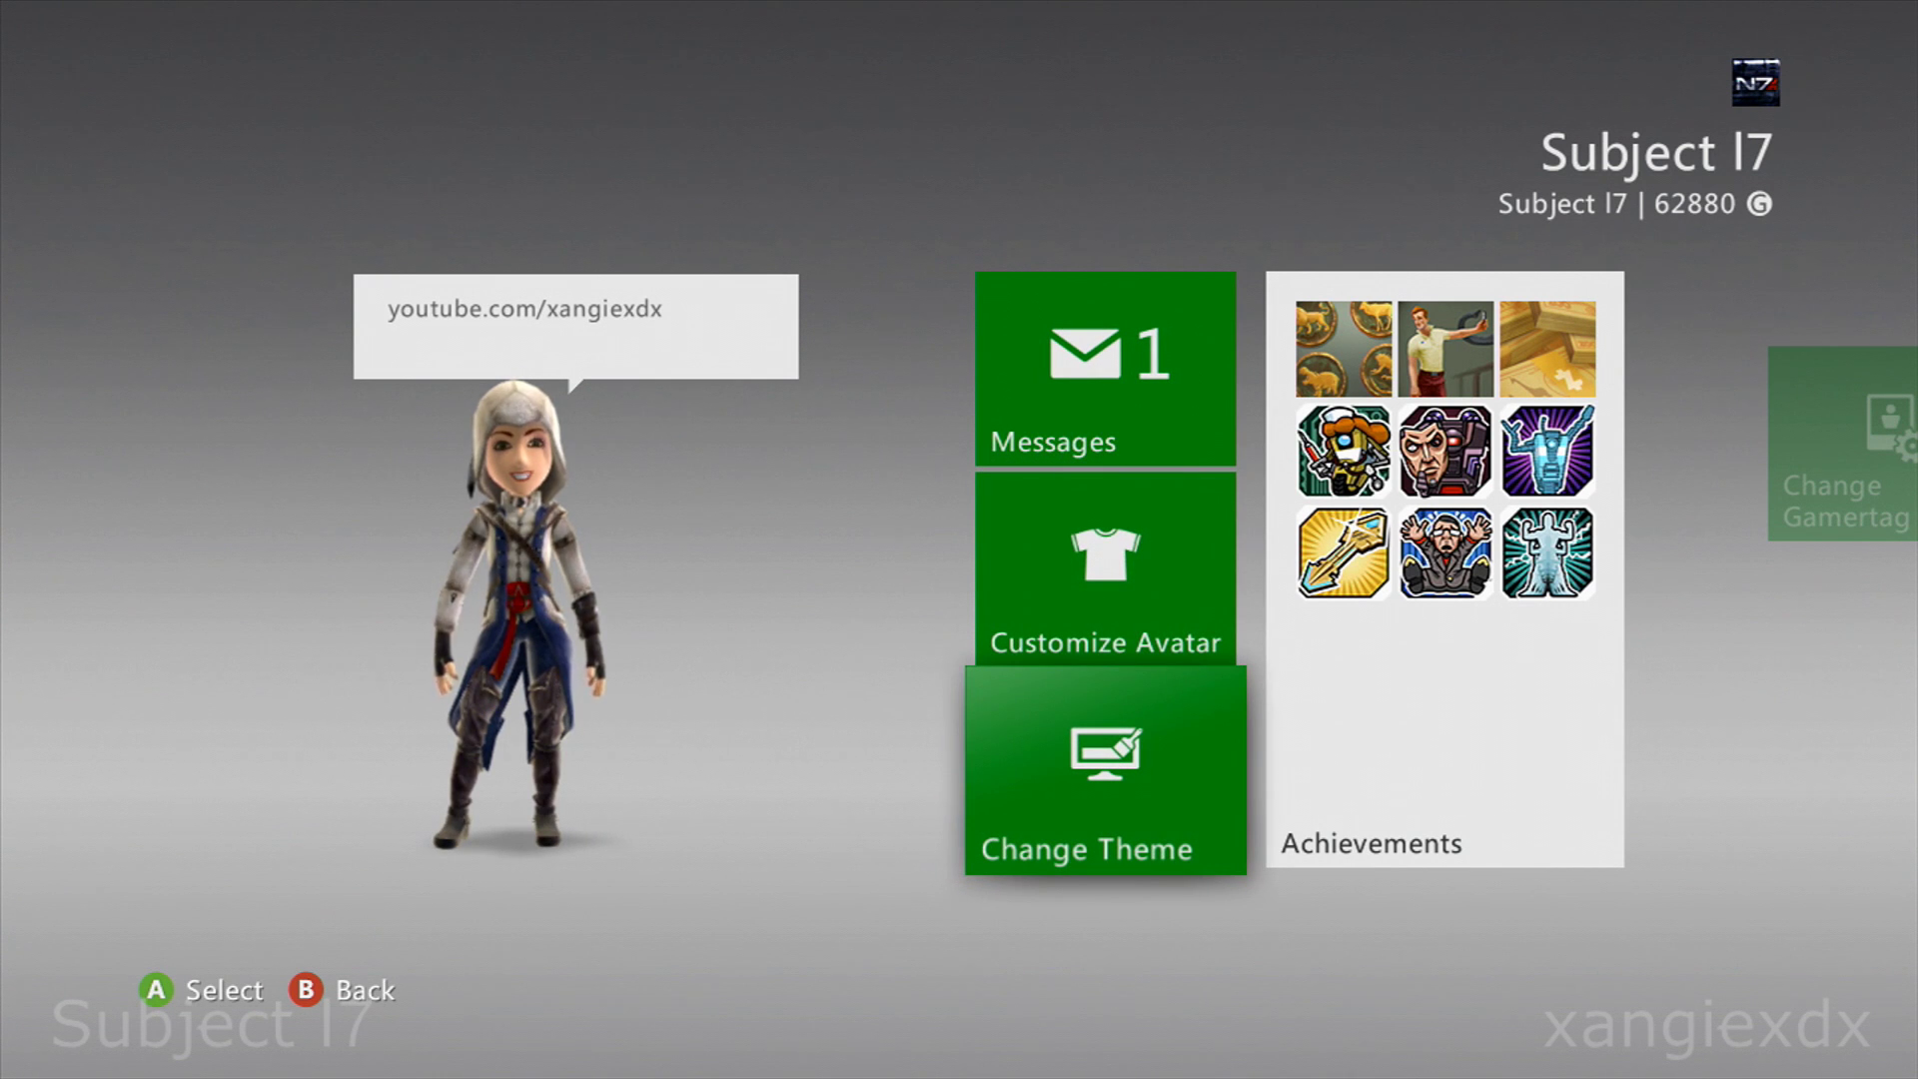
pyautogui.press('Return')
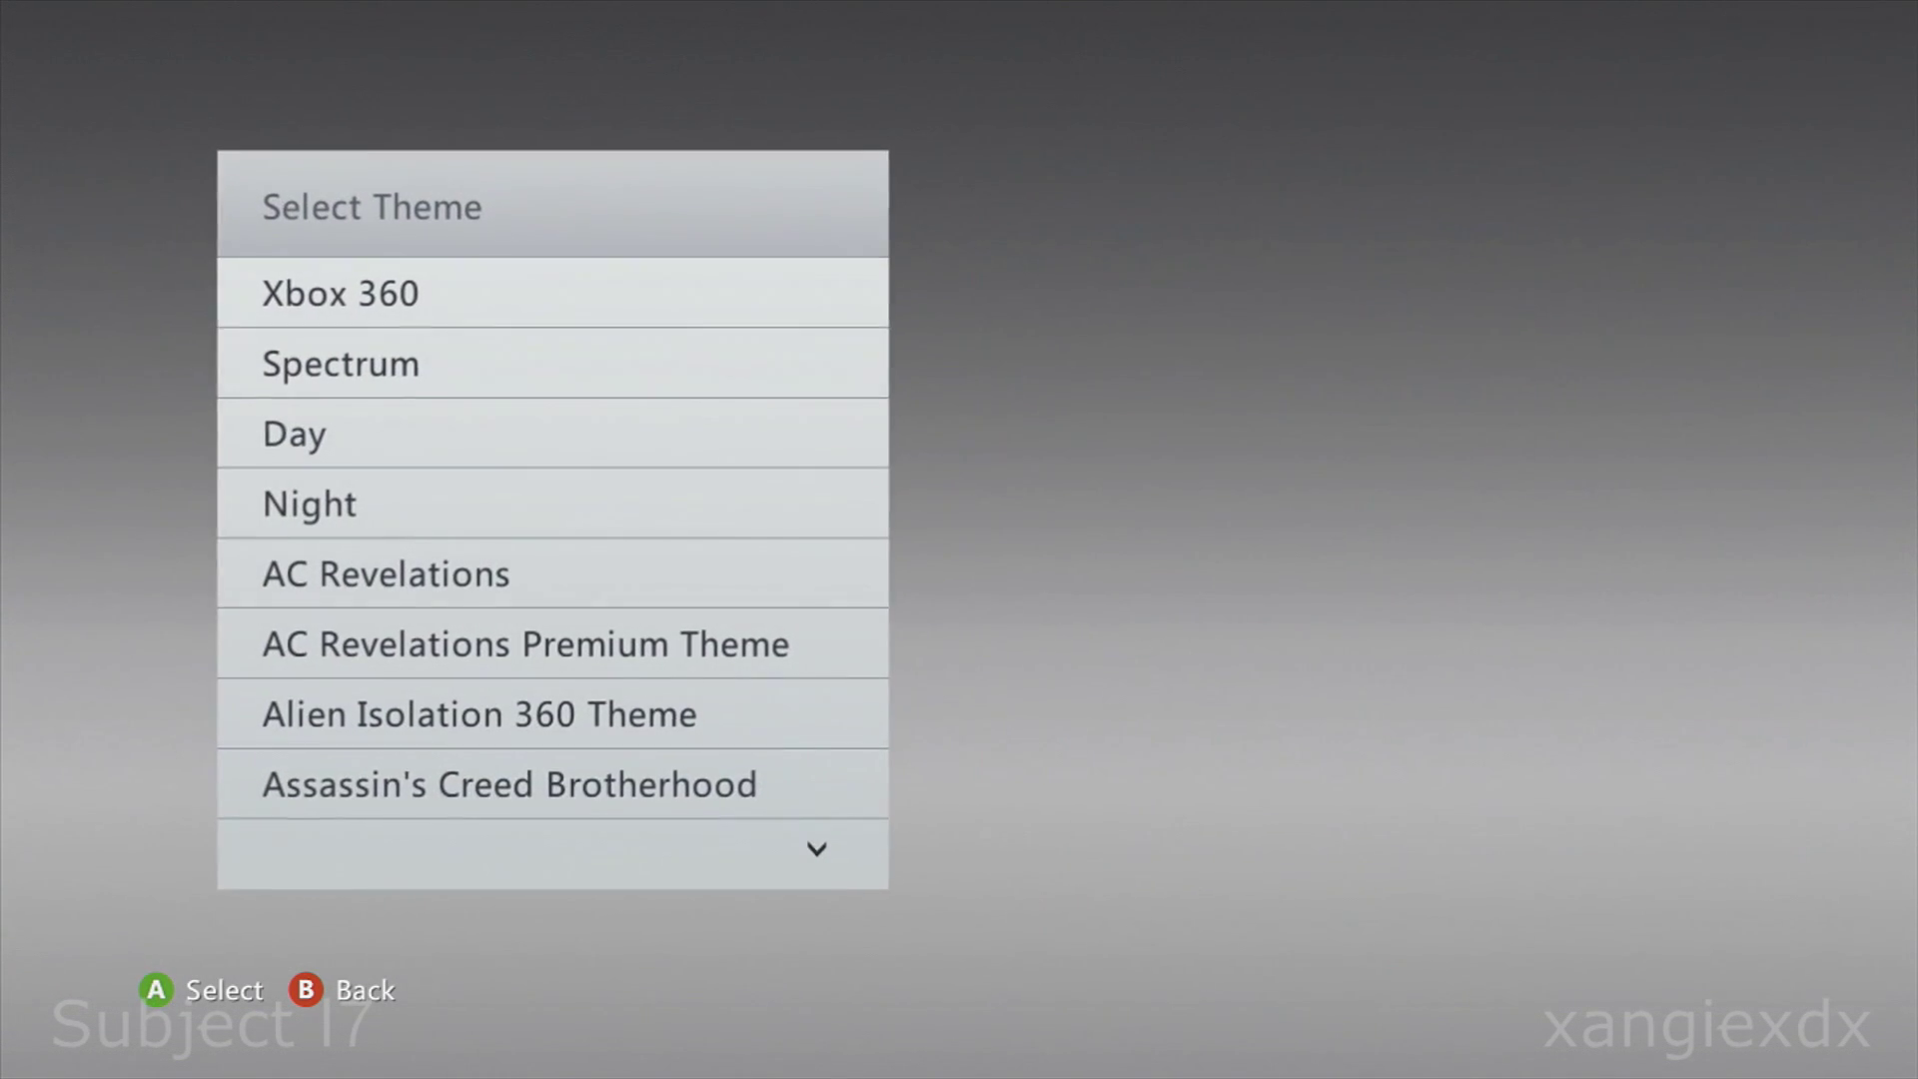
pyautogui.press('Down')
pyautogui.press('Down')
pyautogui.press('Down')
pyautogui.press('Down')
pyautogui.press('Down')
pyautogui.press('Down')
pyautogui.press('Down')
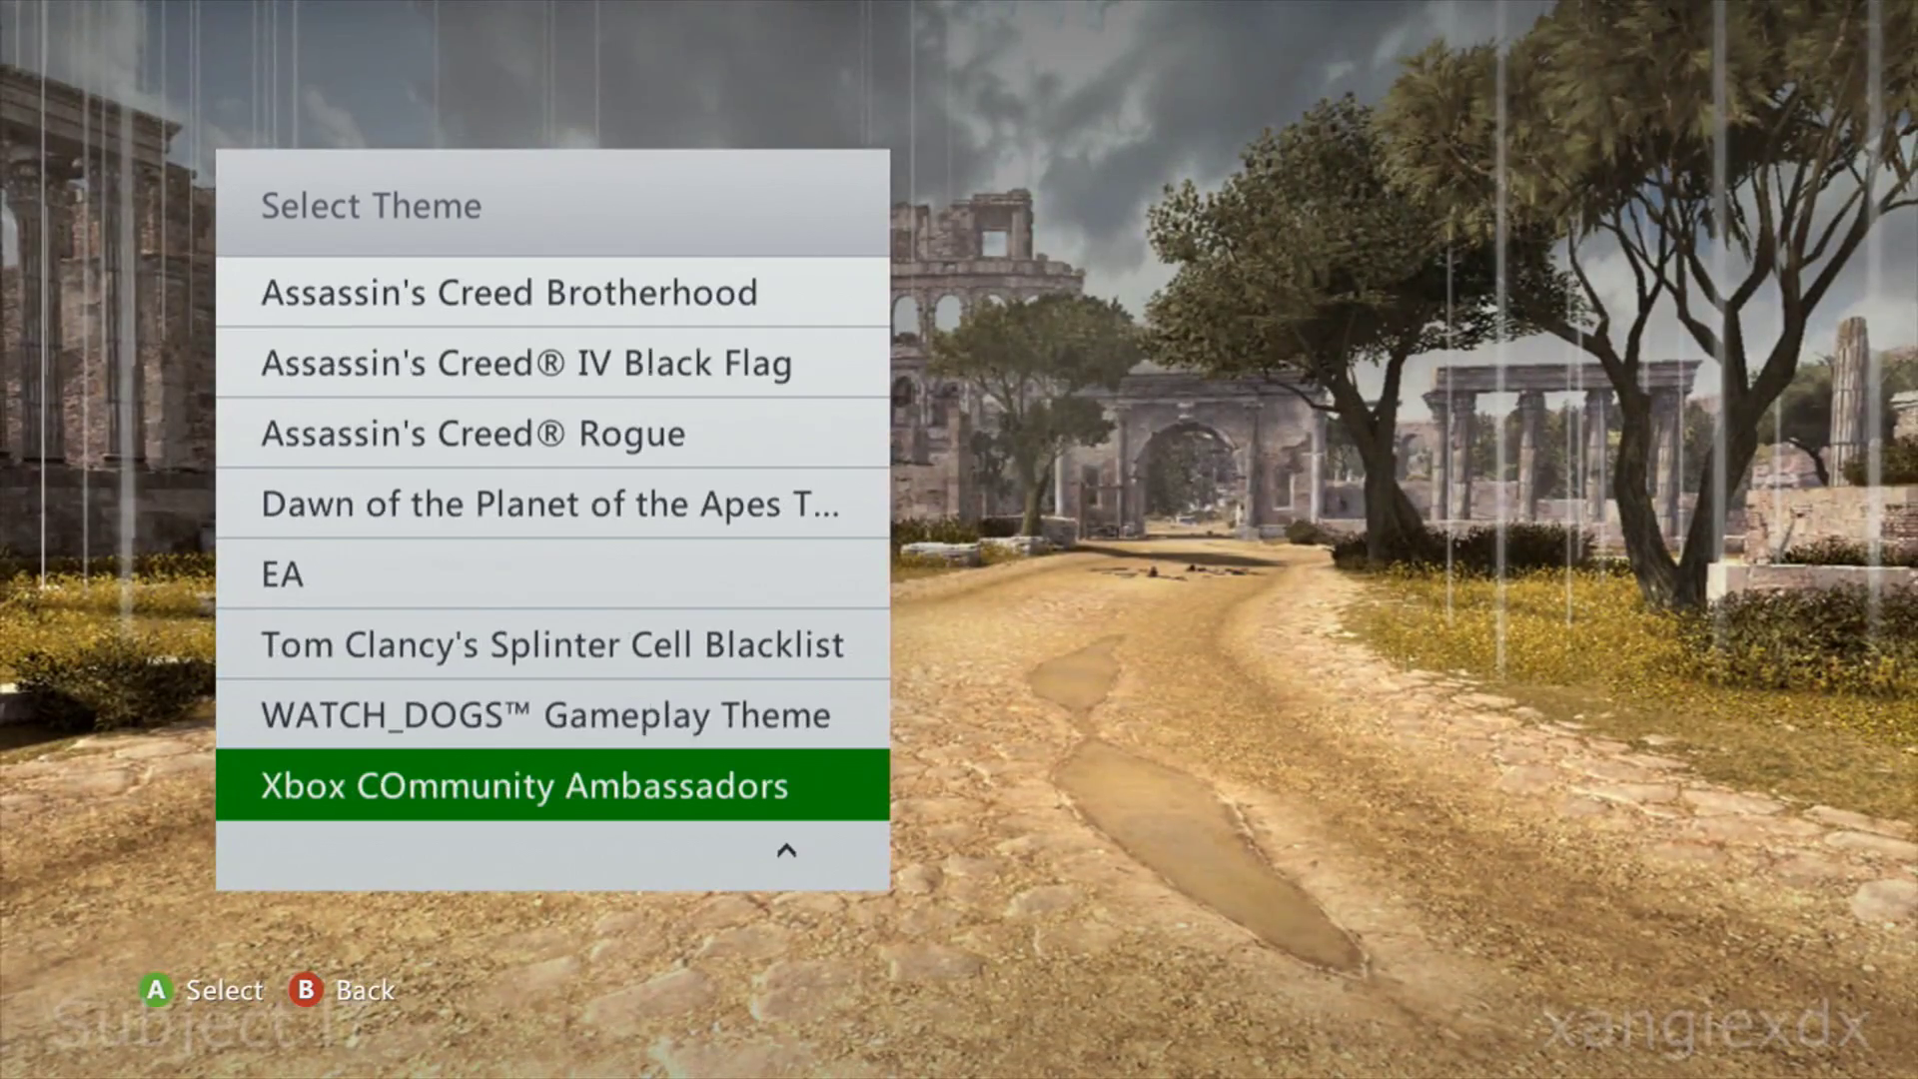
pyautogui.press('Return')
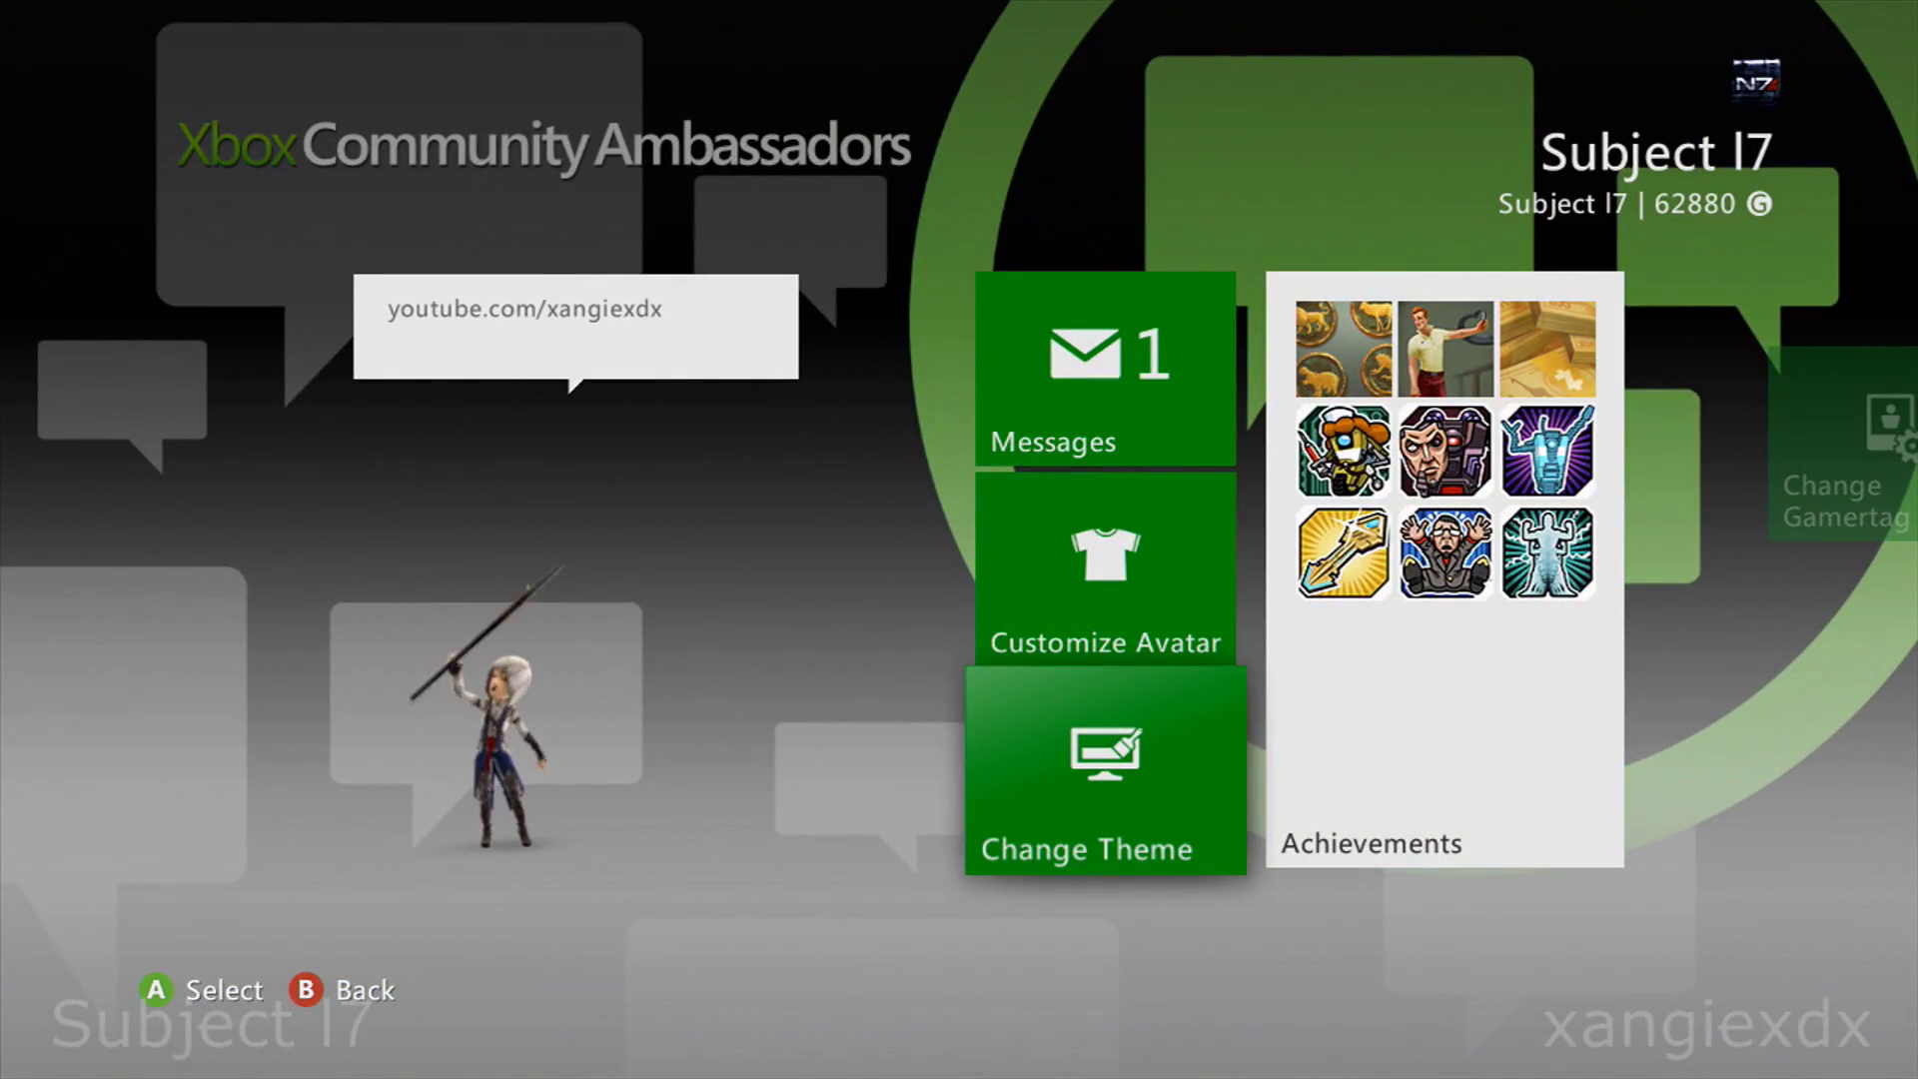
pyautogui.press('Escape')
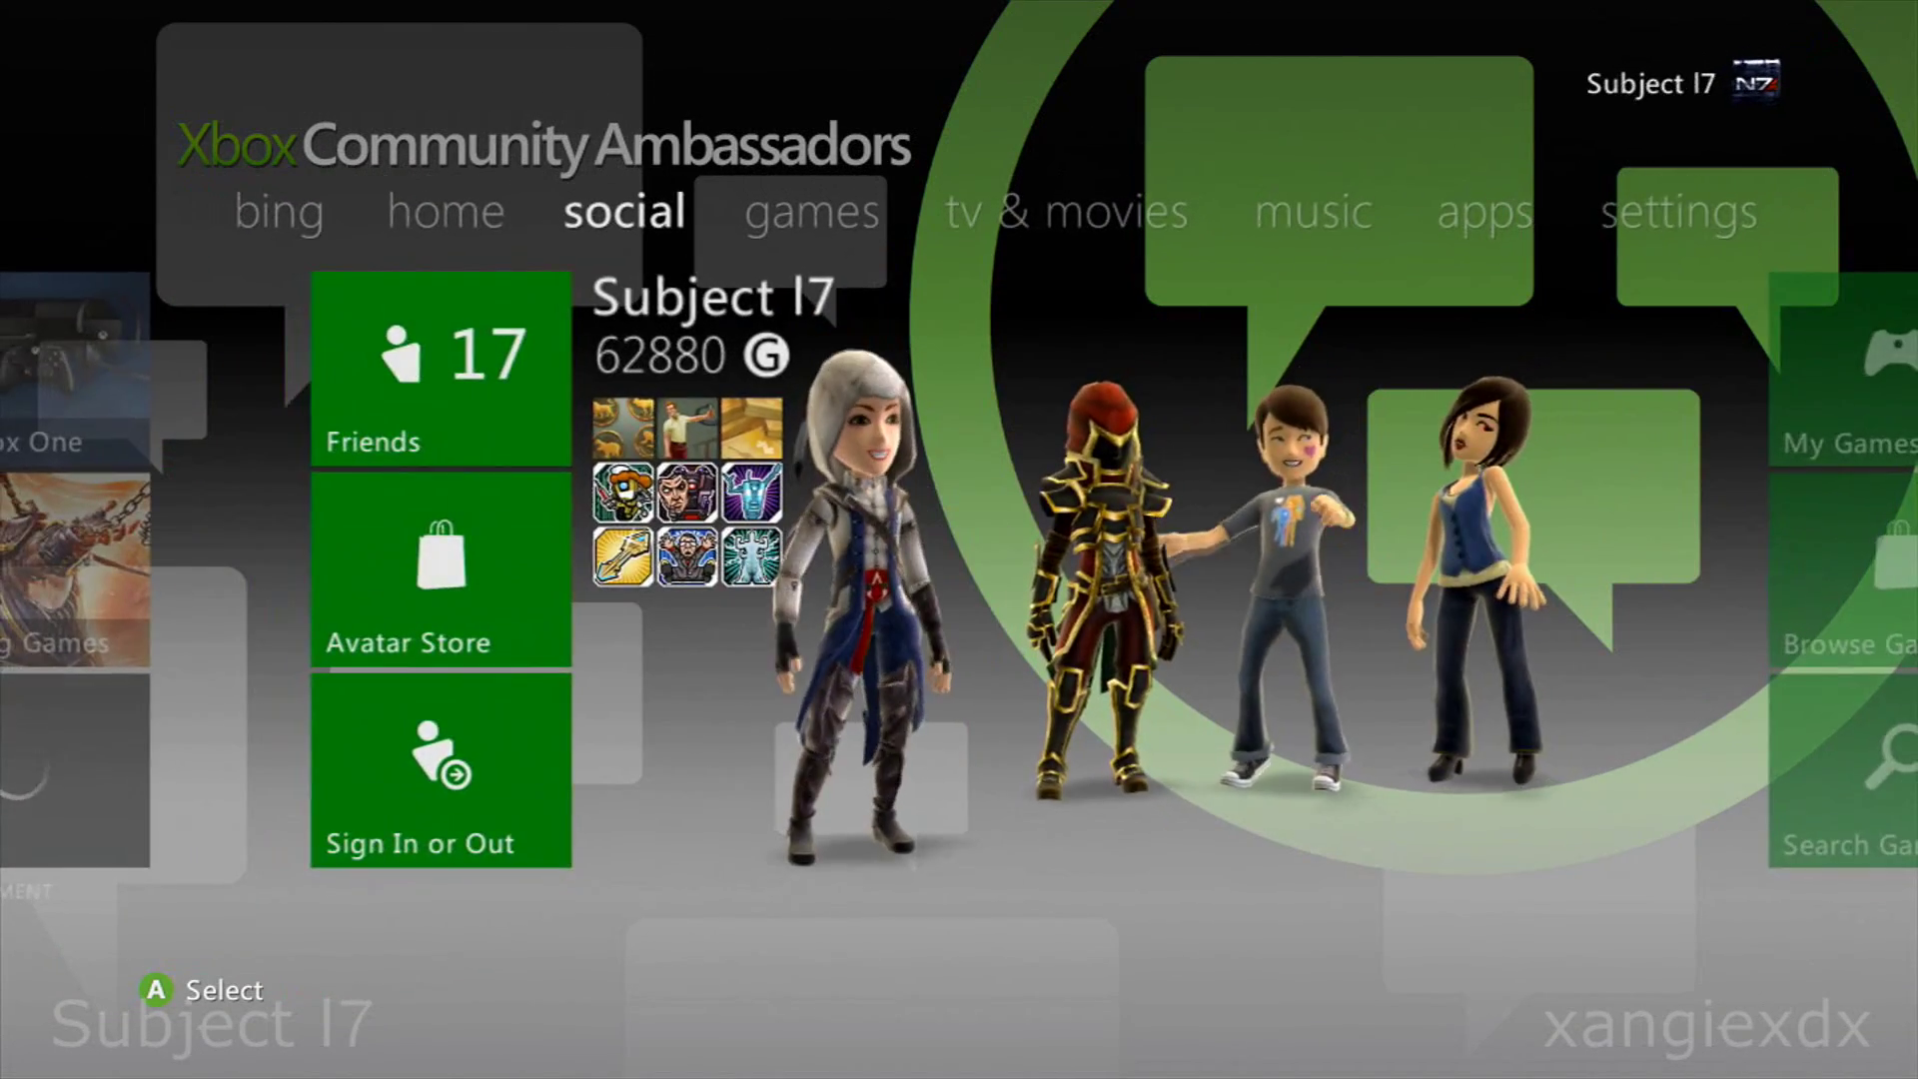